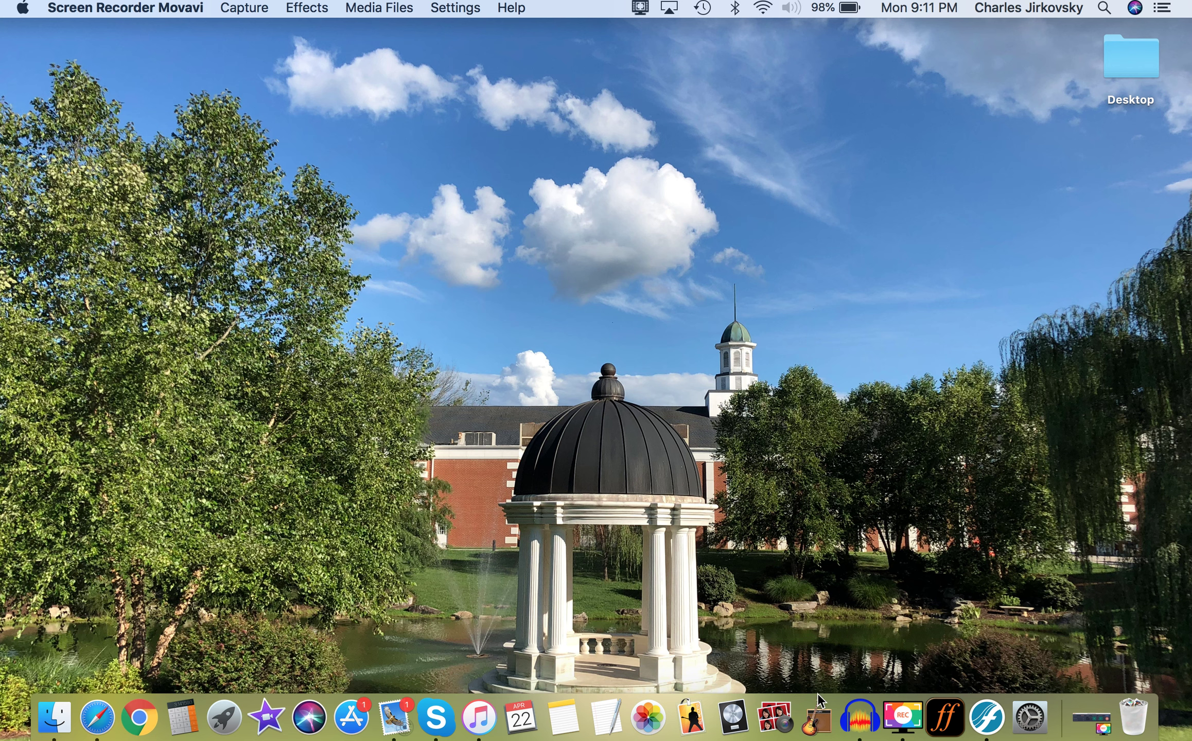
Step: Switch to GarageBand and start a new empty project
left_click(818, 723)
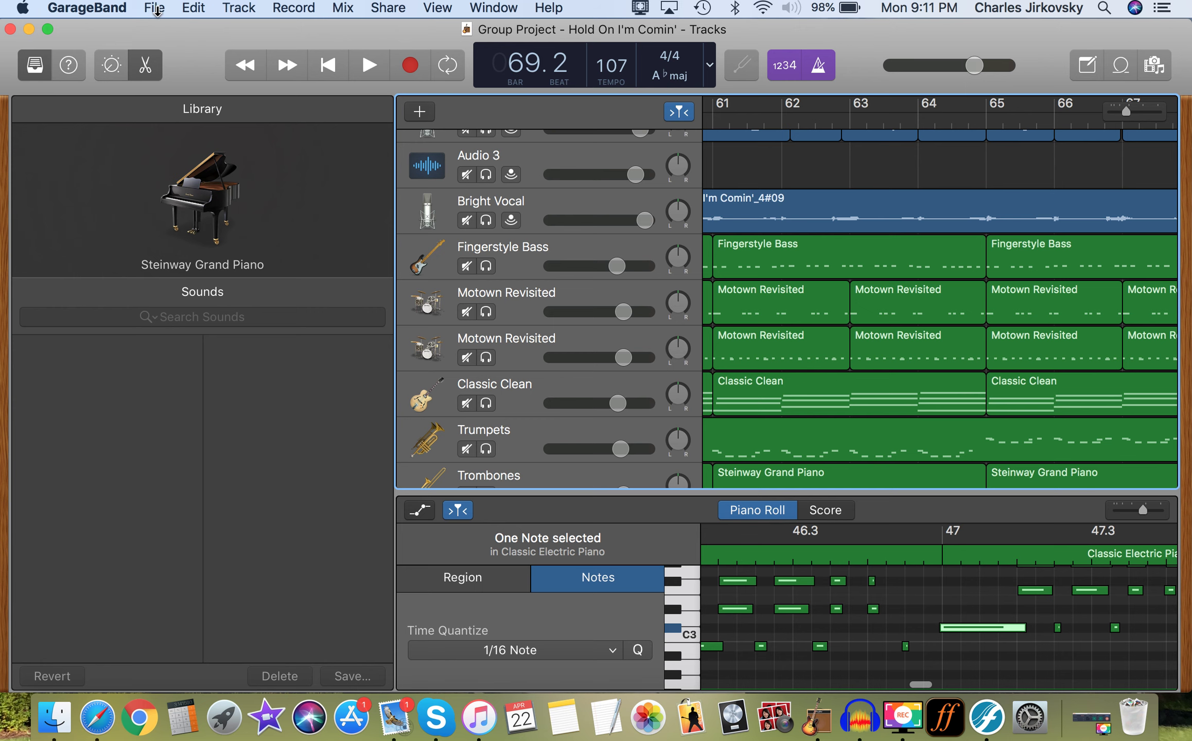
left_click(154, 8)
mouse_move(203, 73)
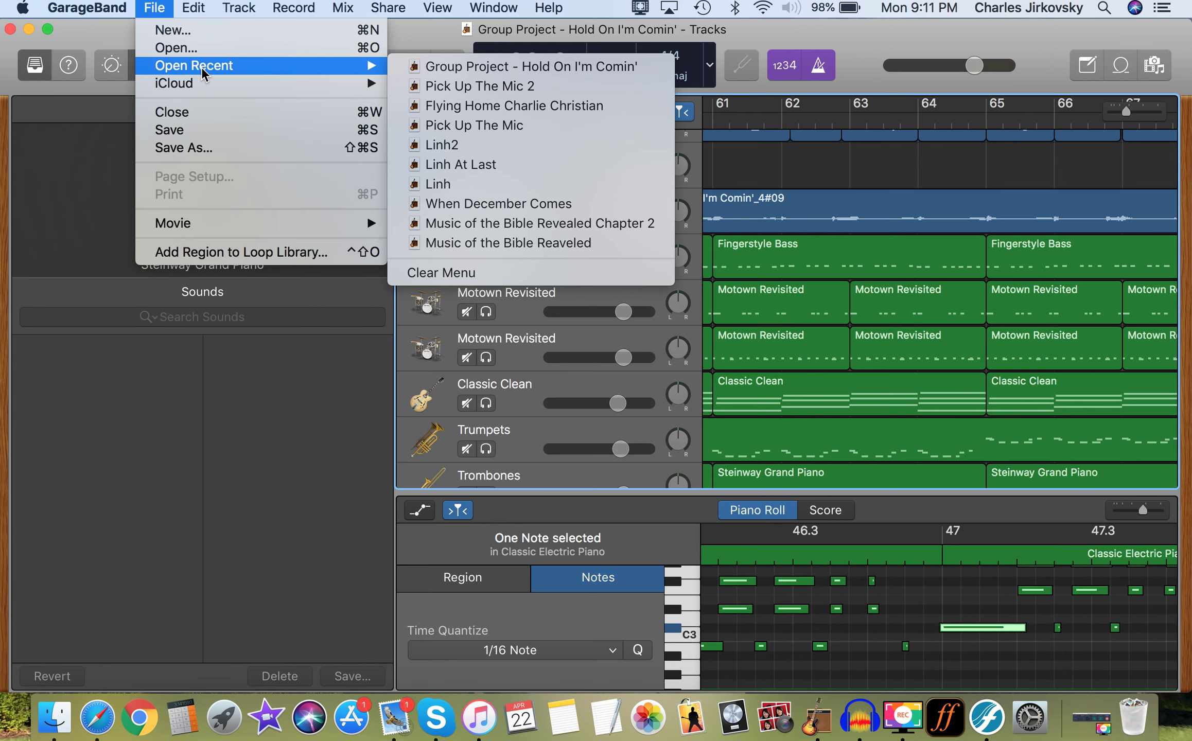
left_click(178, 31)
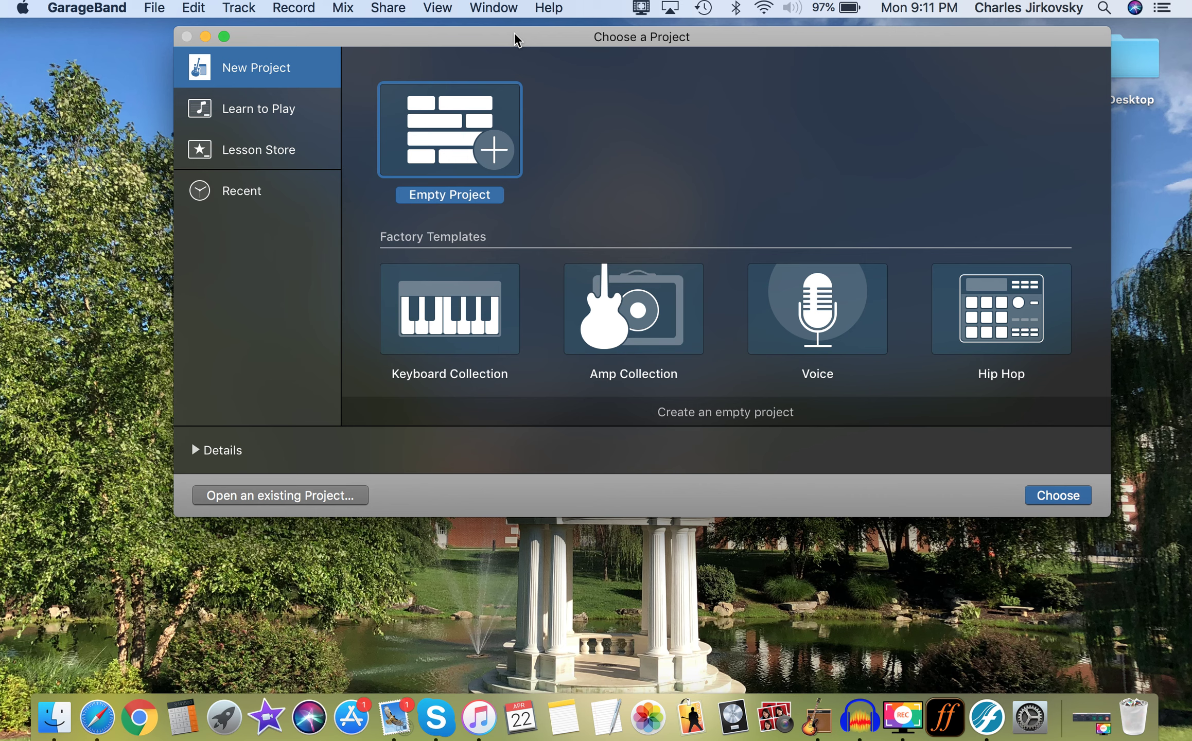
left_click_drag(515, 37, 472, 107)
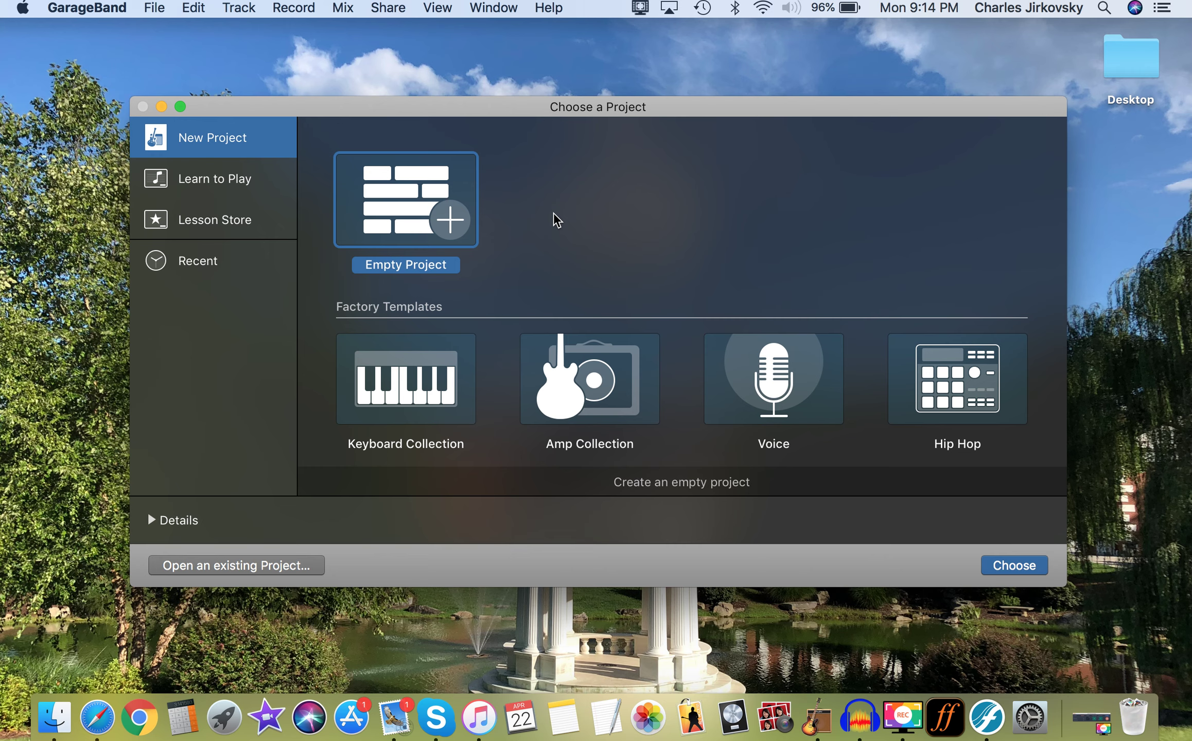
double_click(396, 196)
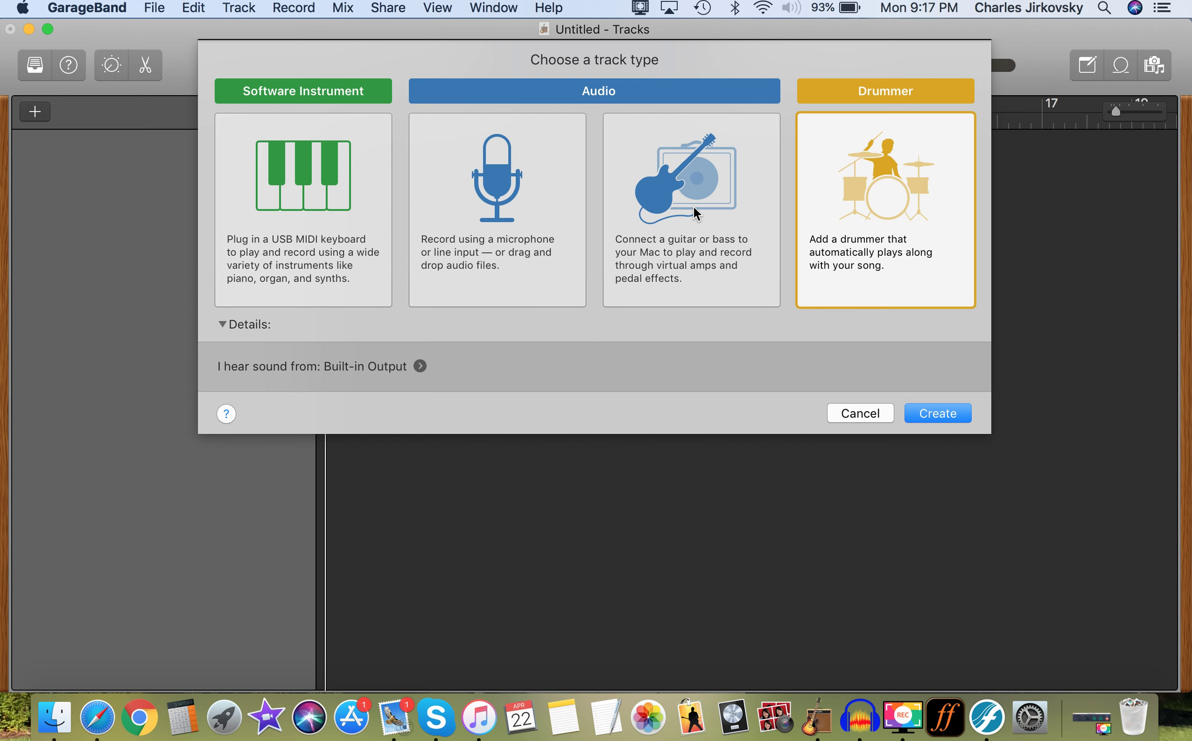
Step: Examine the microphone audio track type, its input choices and the option to hear the instrument while recording
left_click(584, 188)
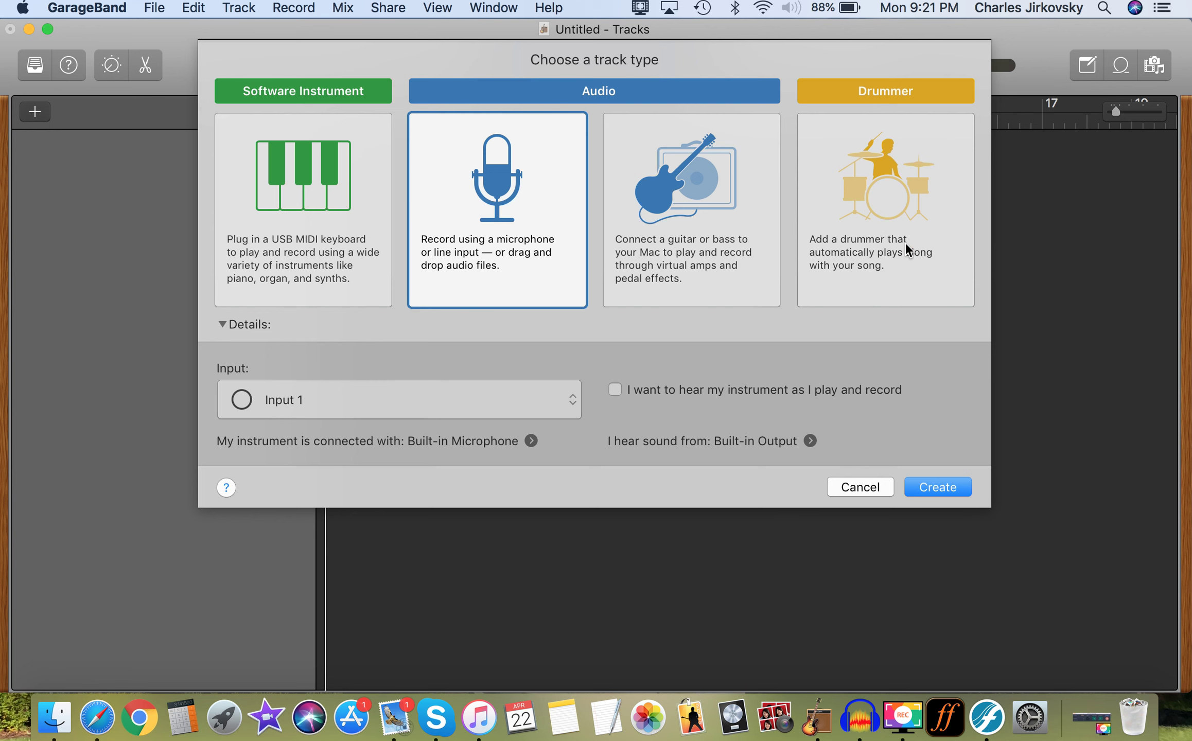
left_click(1095, 721)
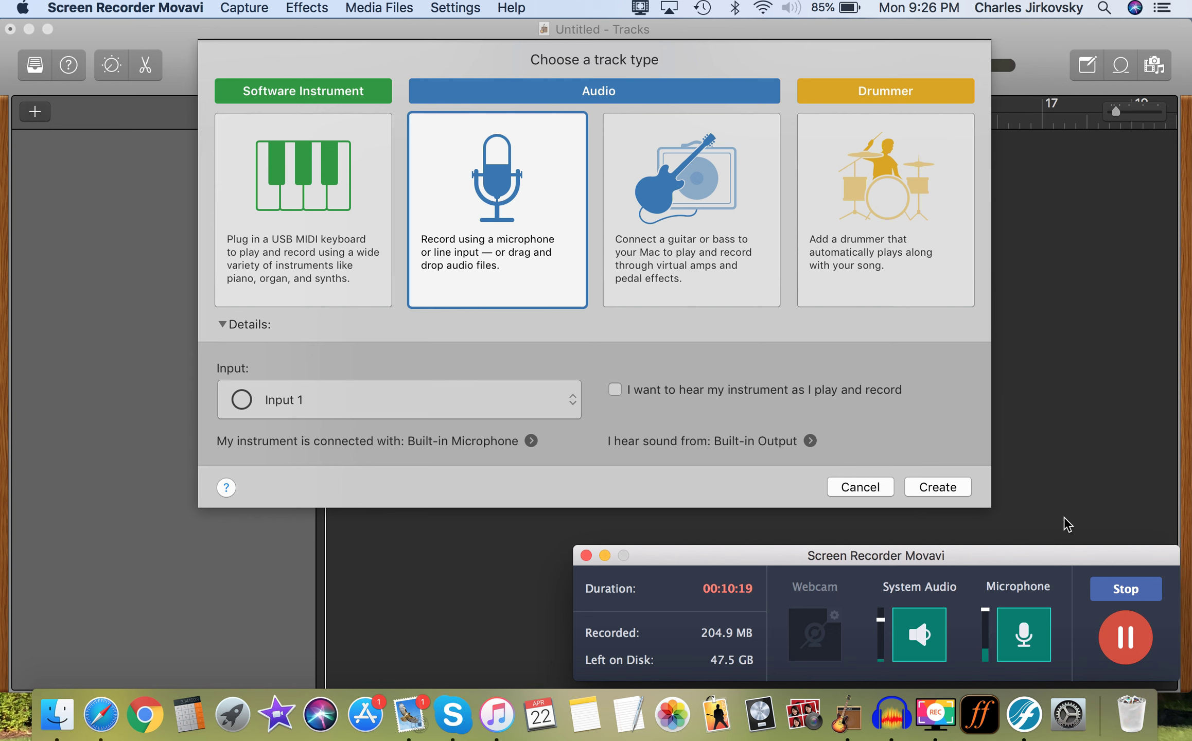
left_click(604, 556)
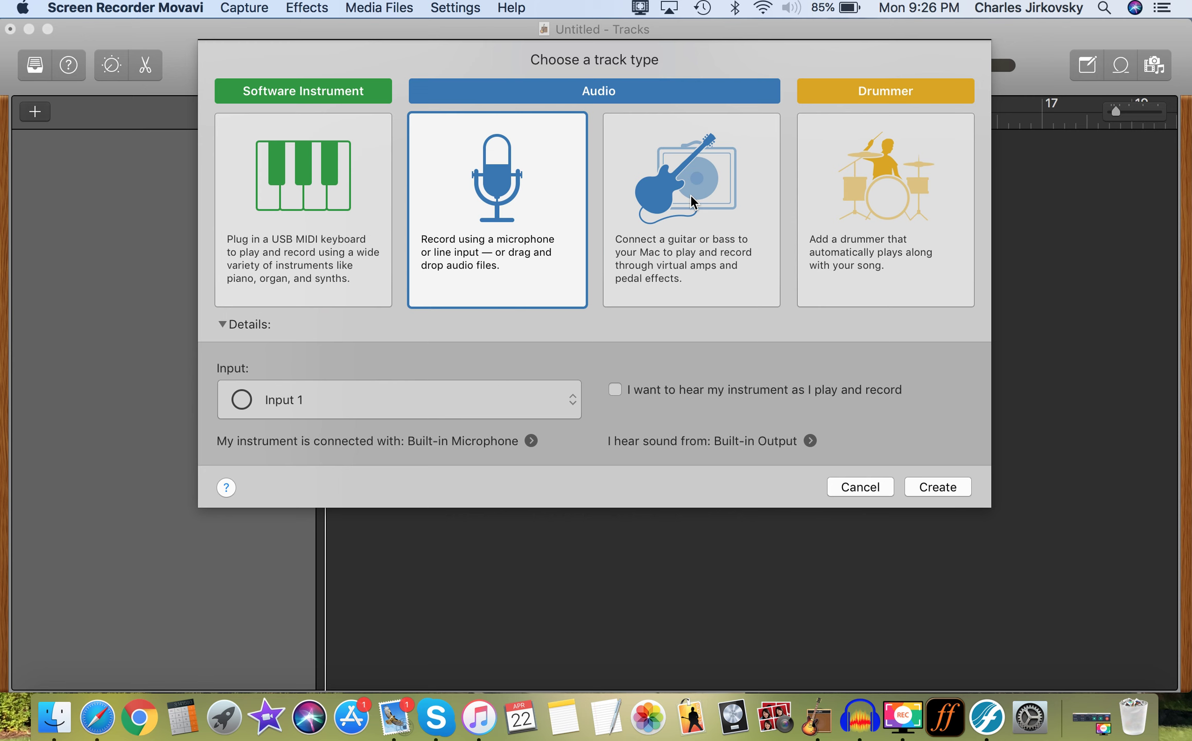
left_click(306, 176)
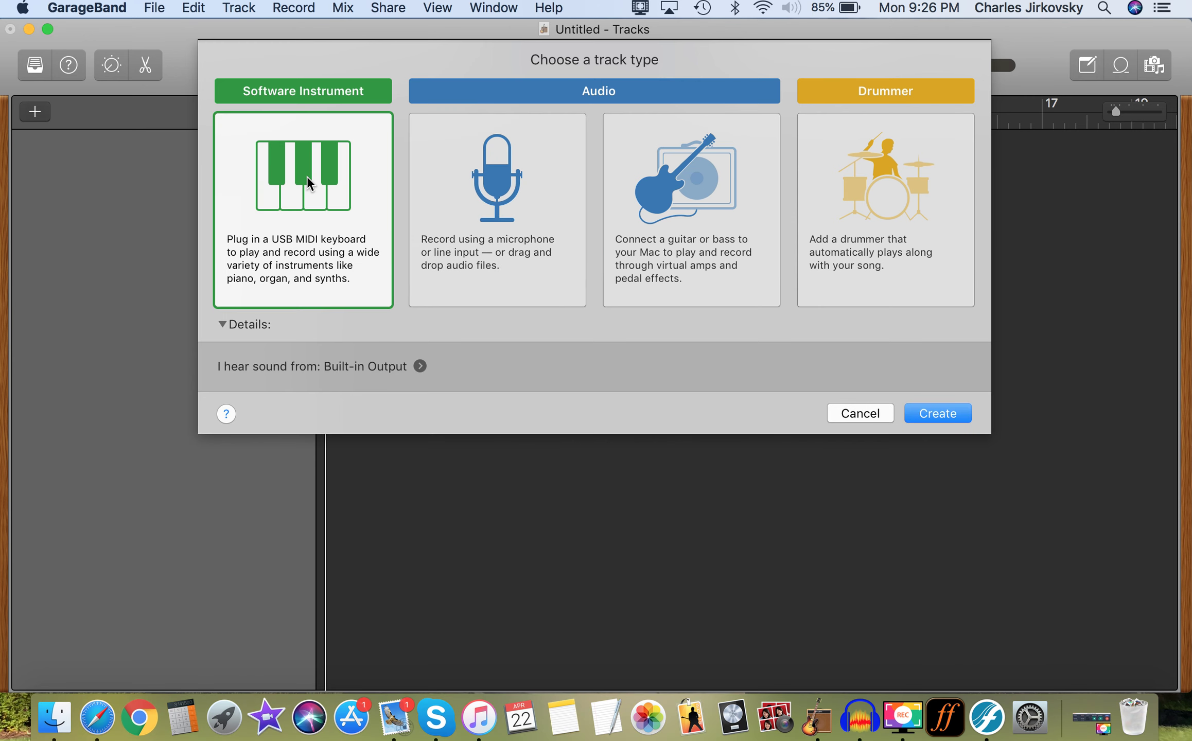
left_click(496, 232)
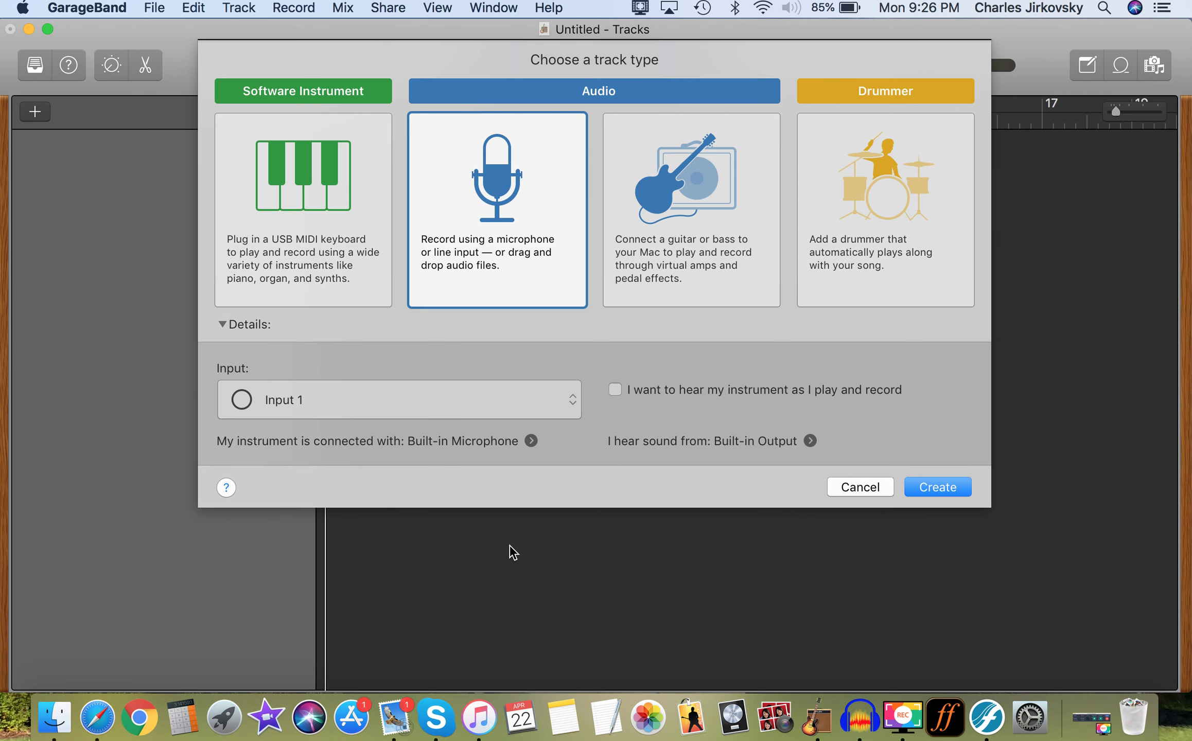
left_click(553, 401)
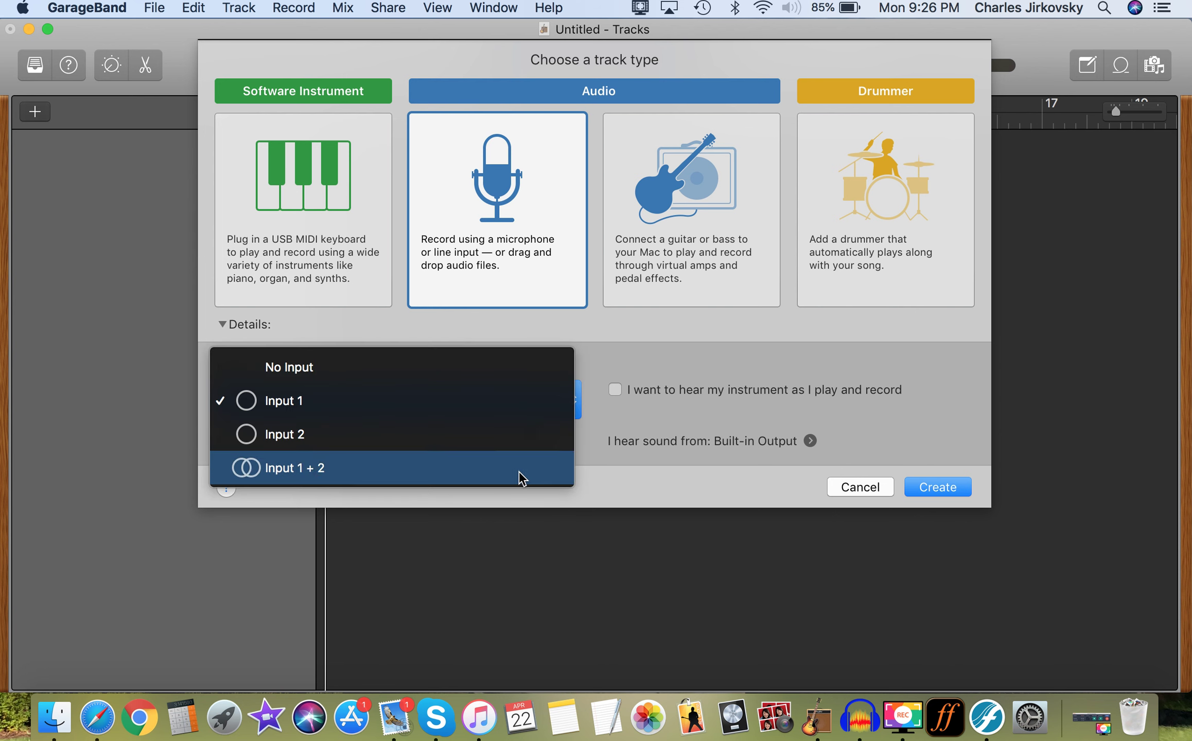
left_click(494, 400)
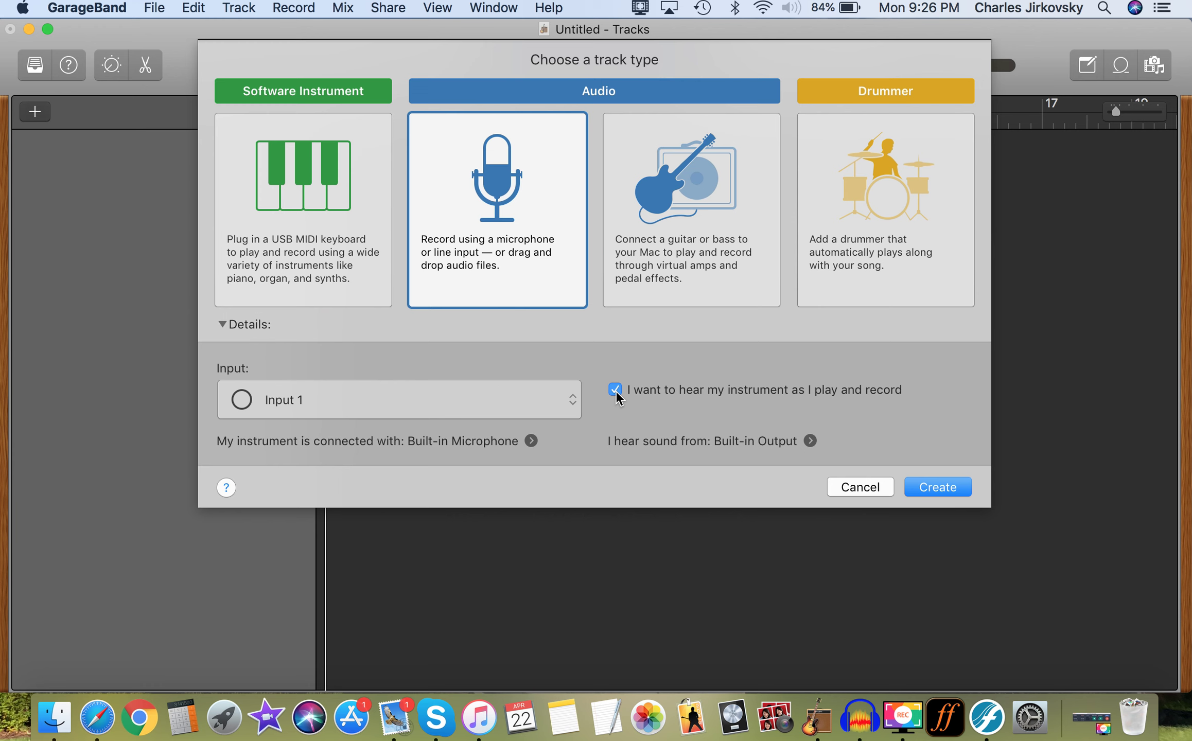
left_click(615, 390)
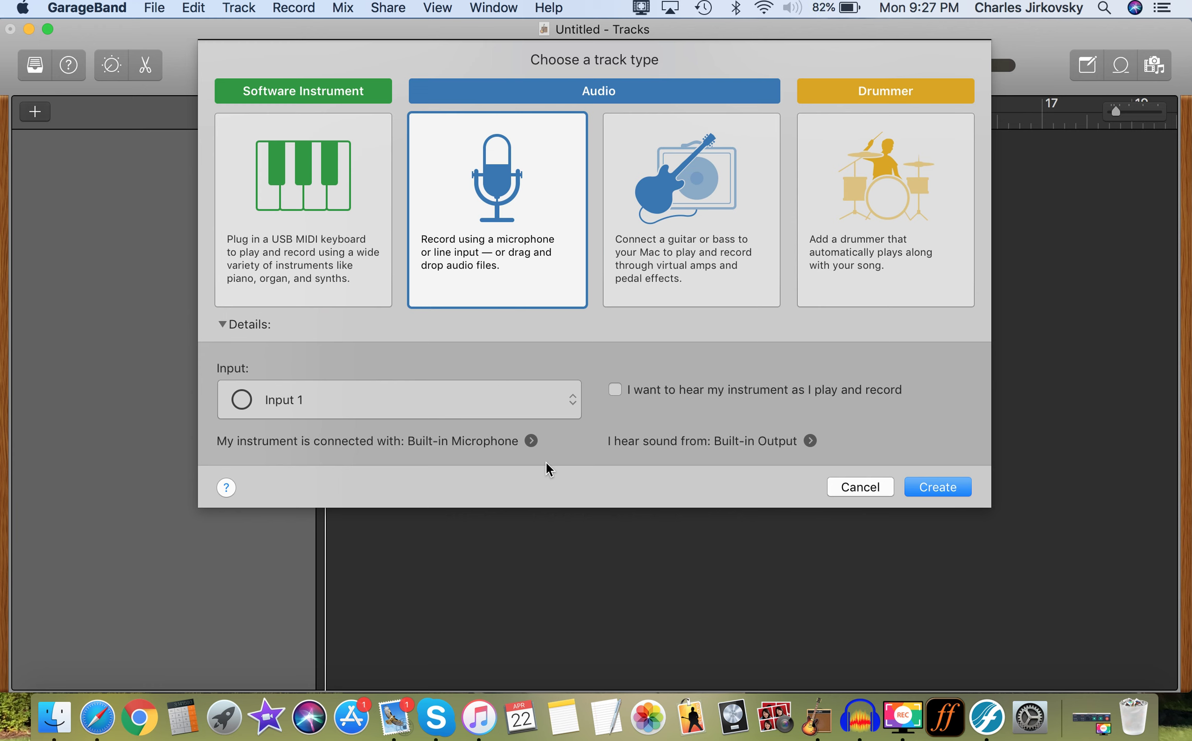
Step: Check which input devices are available for the audio track in the audio preferences
left_click(531, 441)
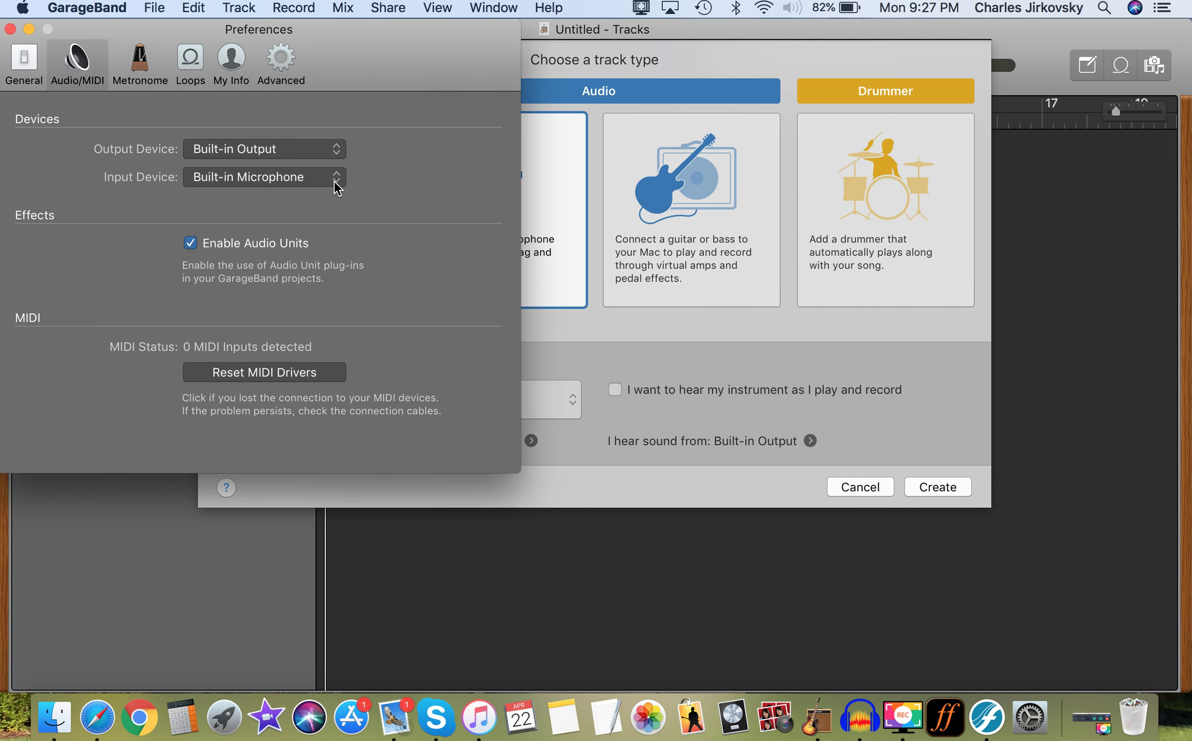
left_click(320, 184)
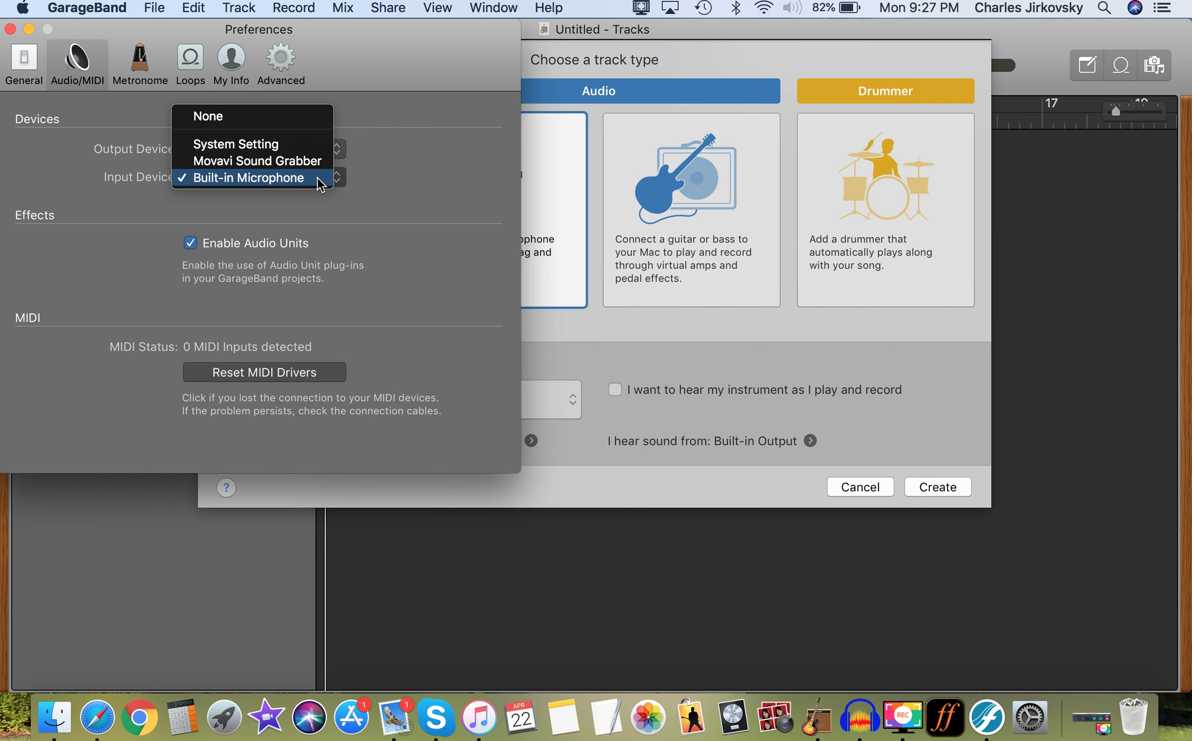
left_click(453, 168)
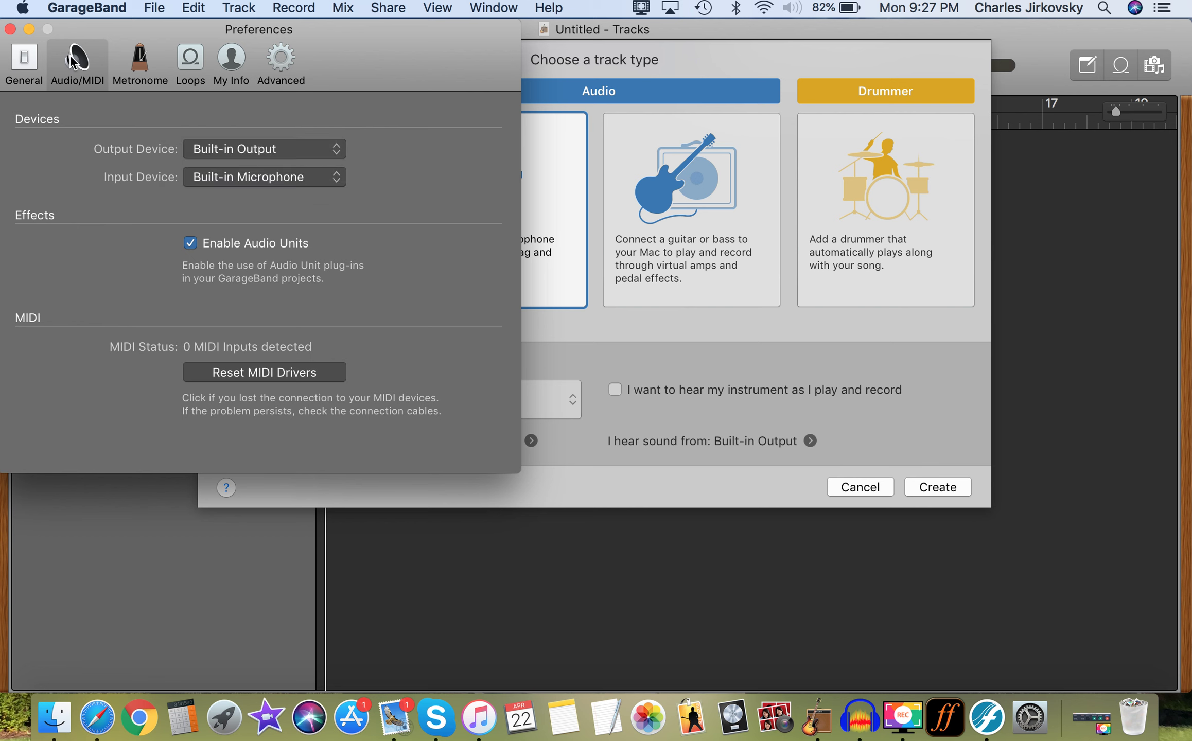
left_click(10, 29)
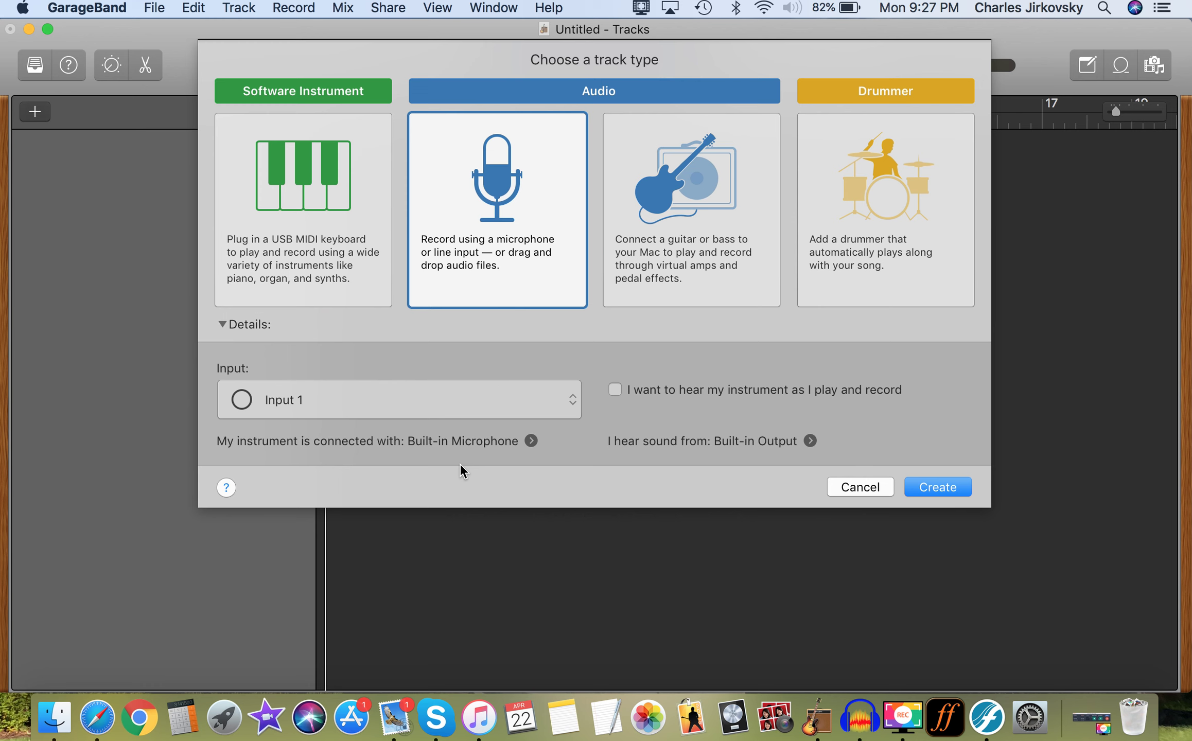
Step: Set the audio output device to Movavi Sound Grabber and put the screen recorder window away
left_click(810, 441)
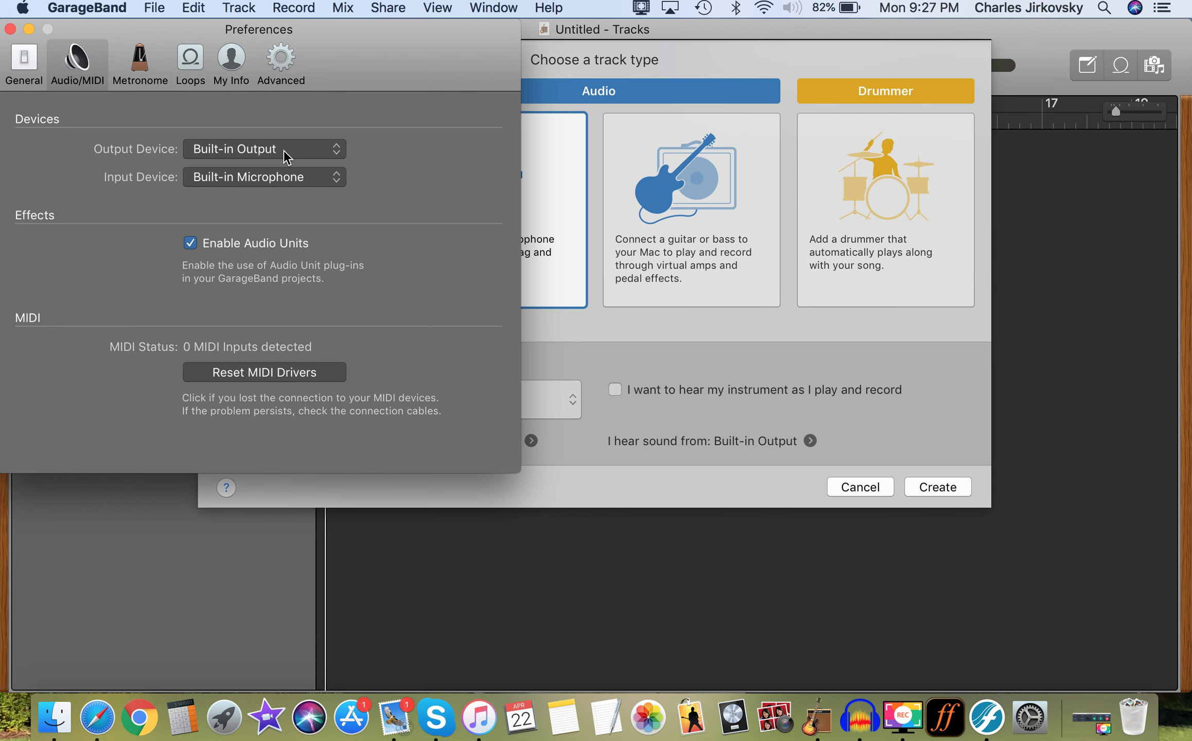
left_click(1088, 718)
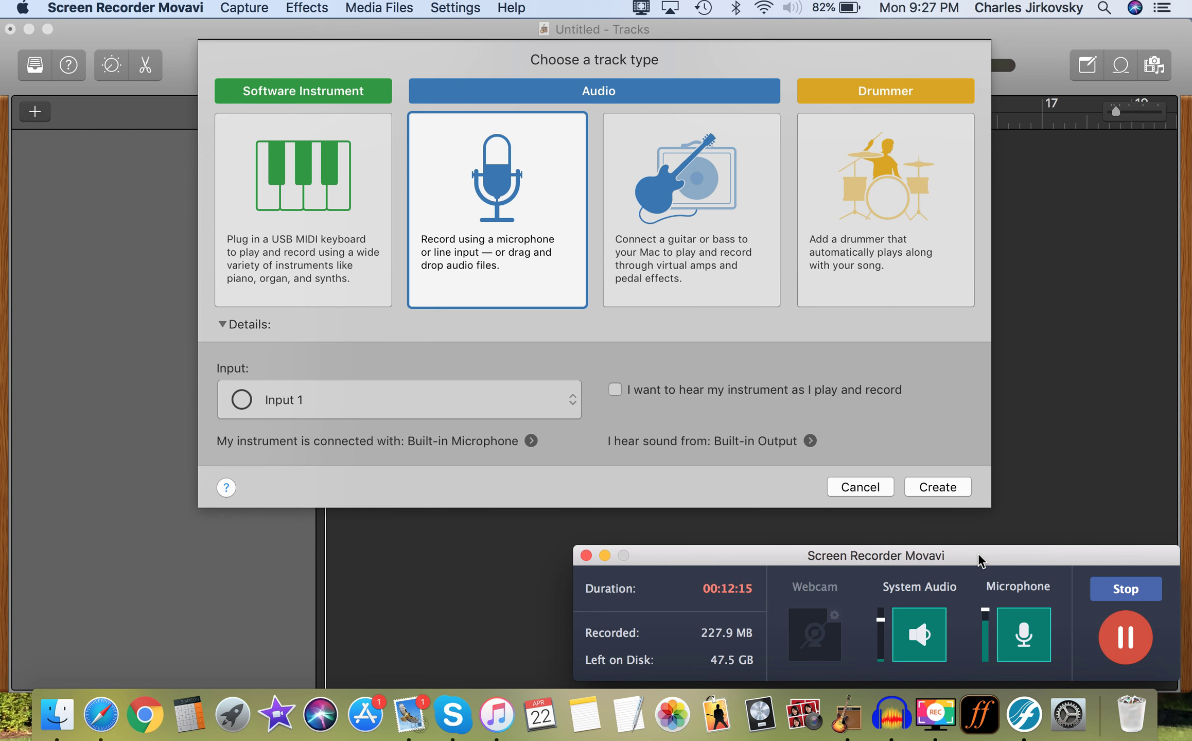
left_click(810, 441)
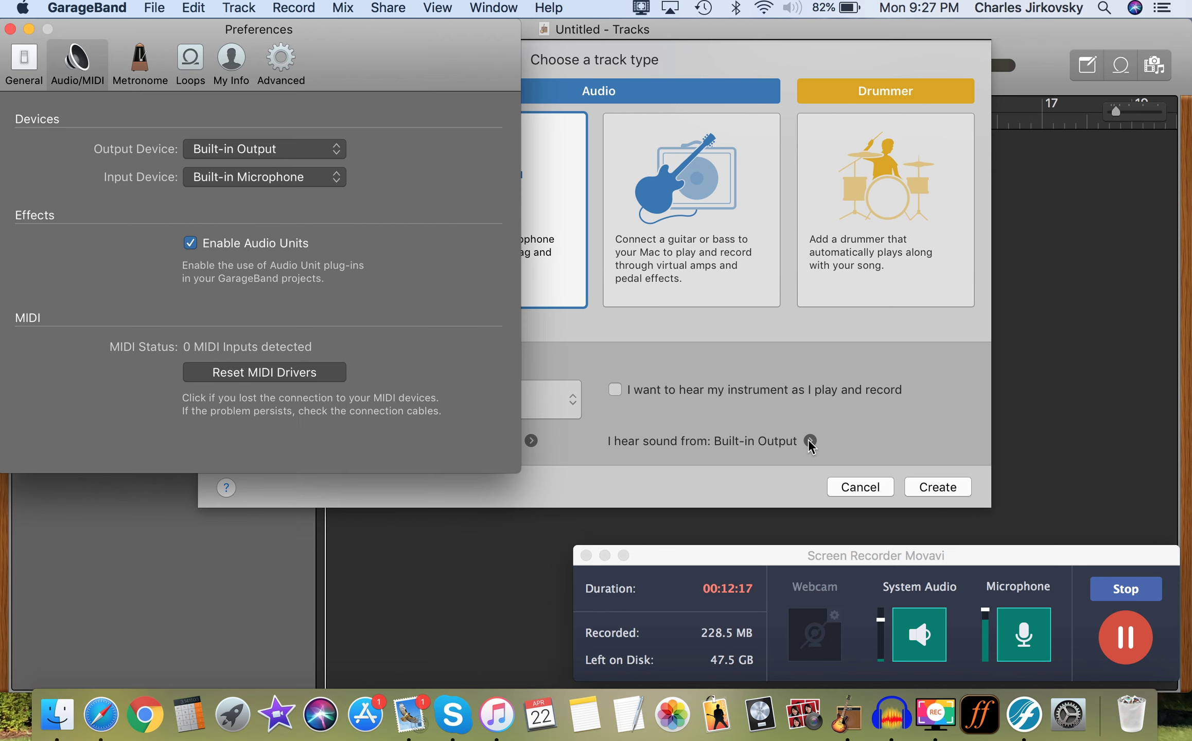
left_click(273, 154)
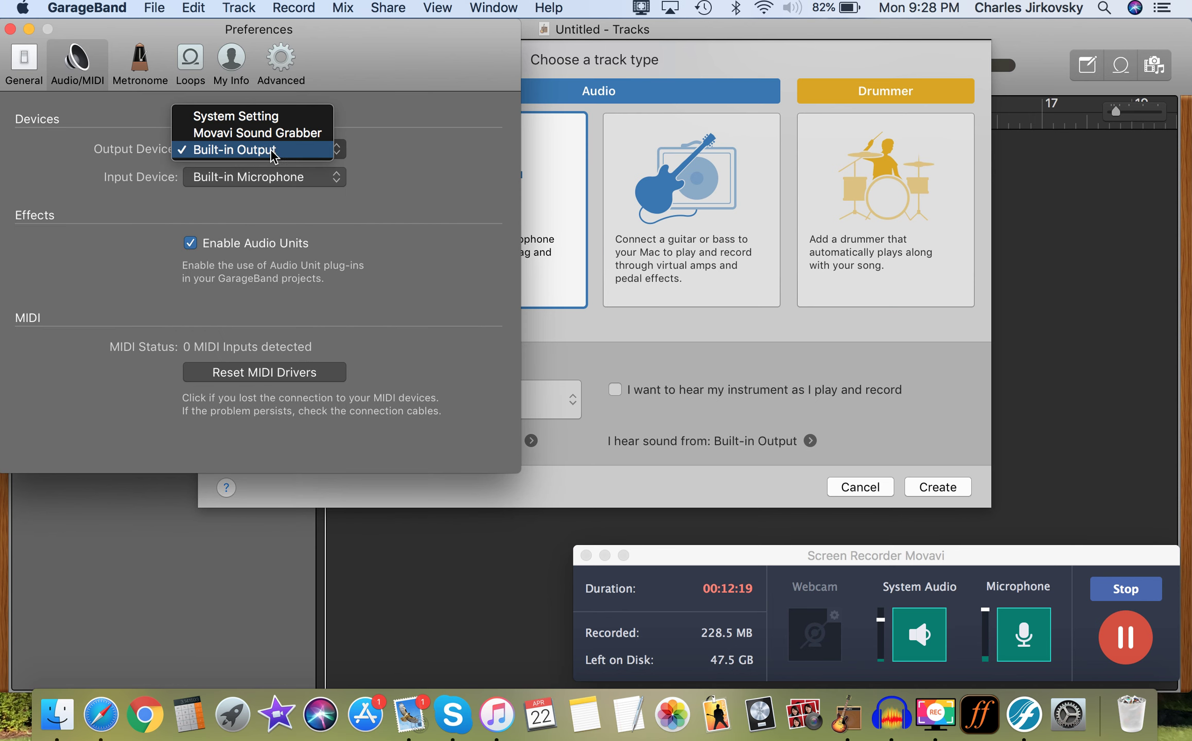
left_click(257, 132)
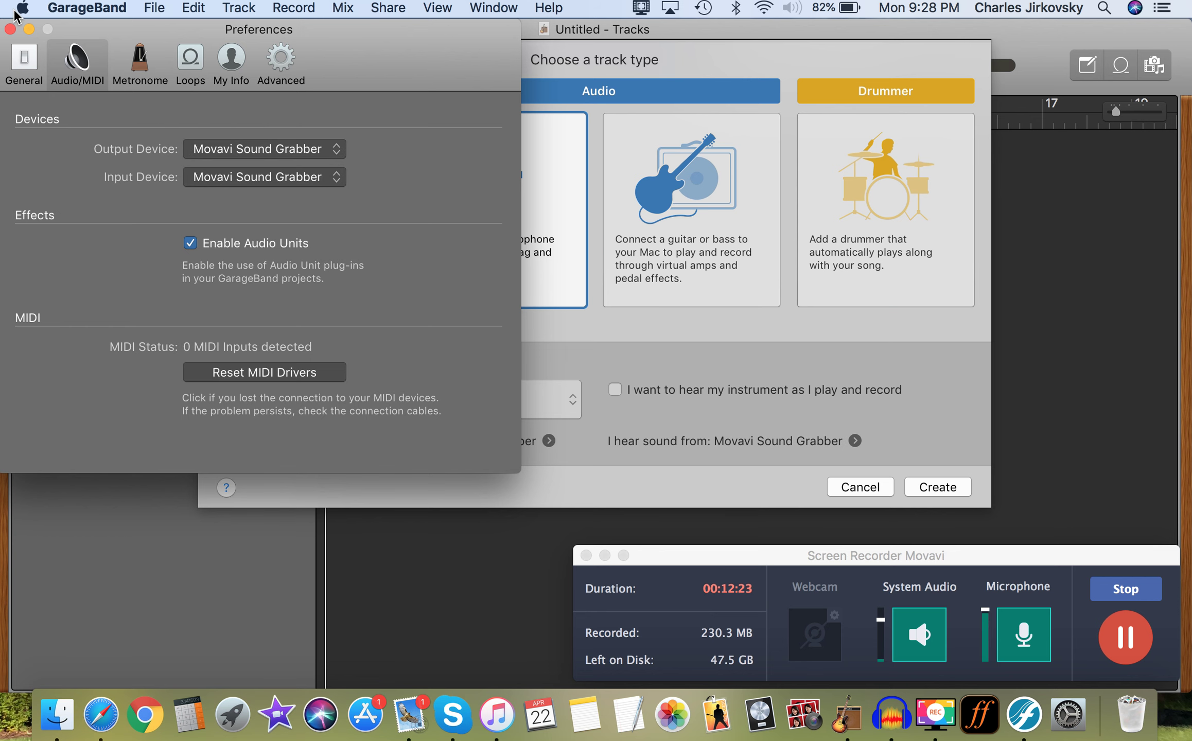
left_click(10, 29)
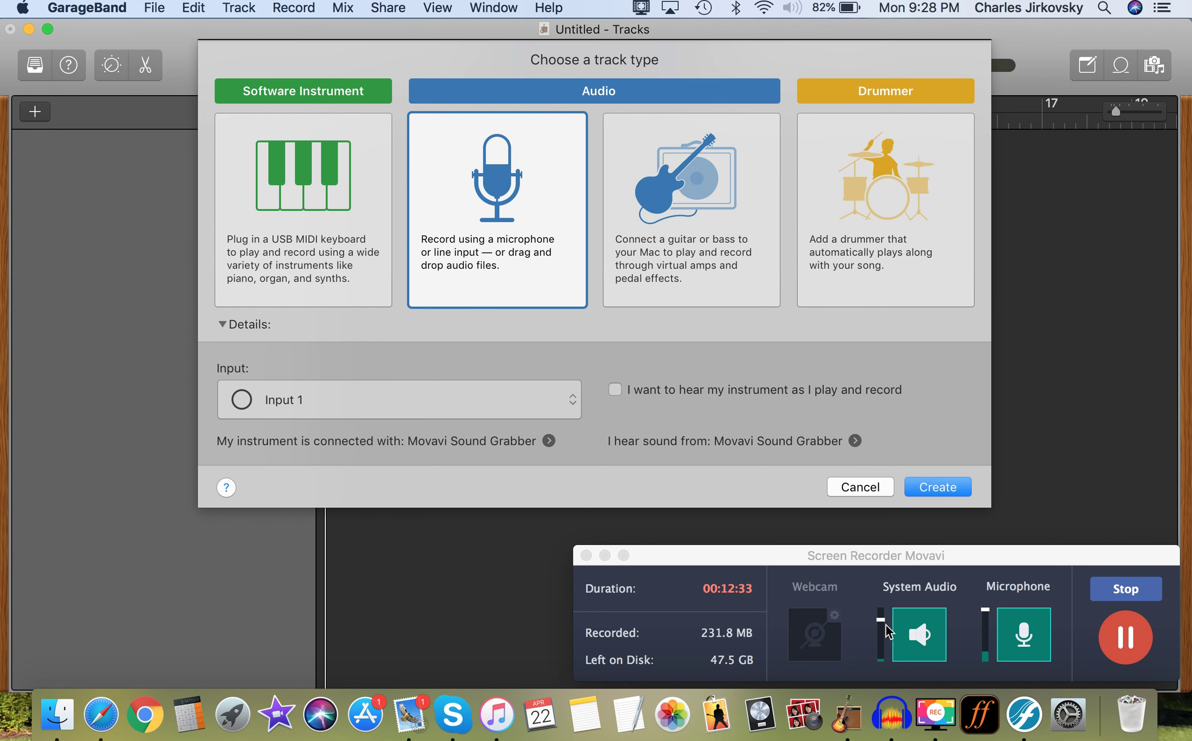
left_click(605, 556)
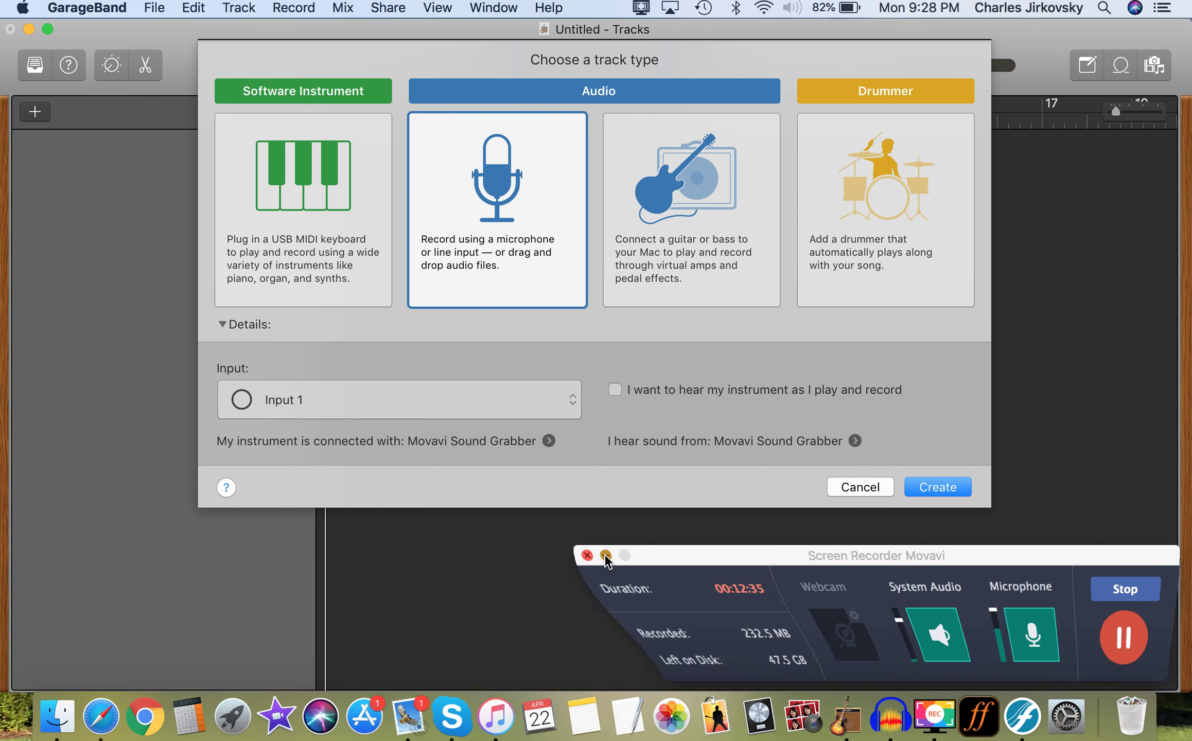
Step: Create a software instrument track and hide the Musical Typing window, Library and Smart Controls
left_click(288, 128)
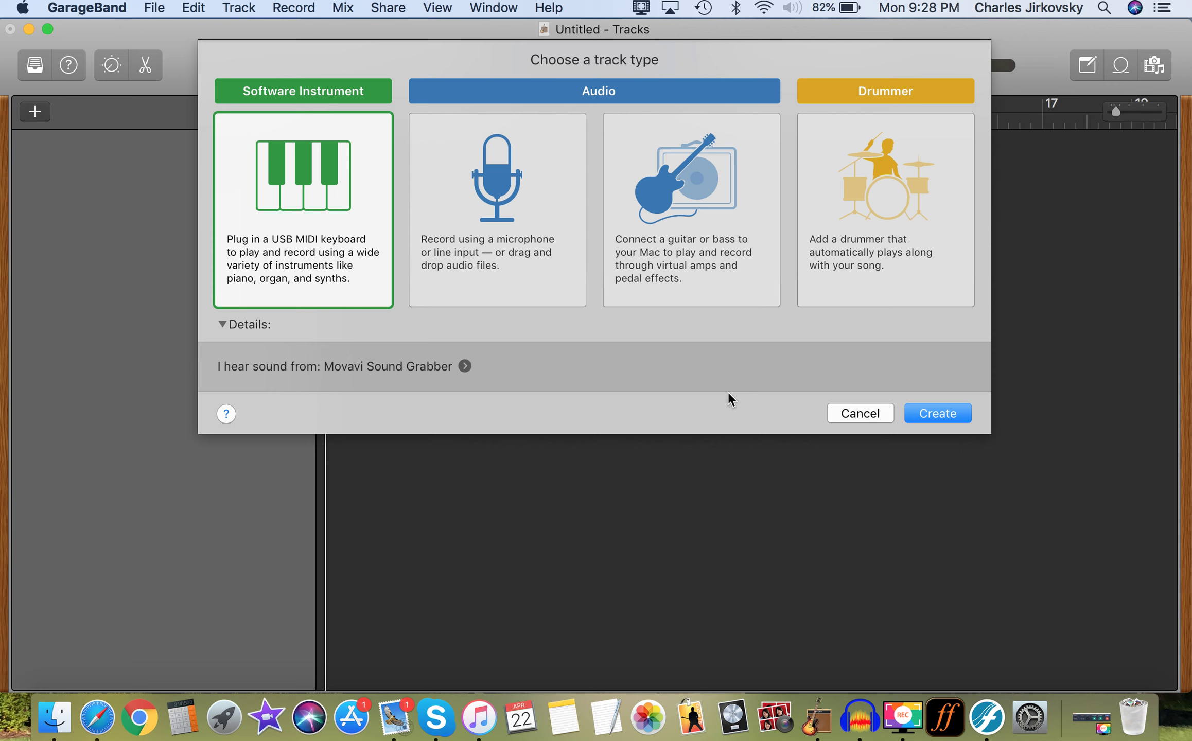
left_click(936, 414)
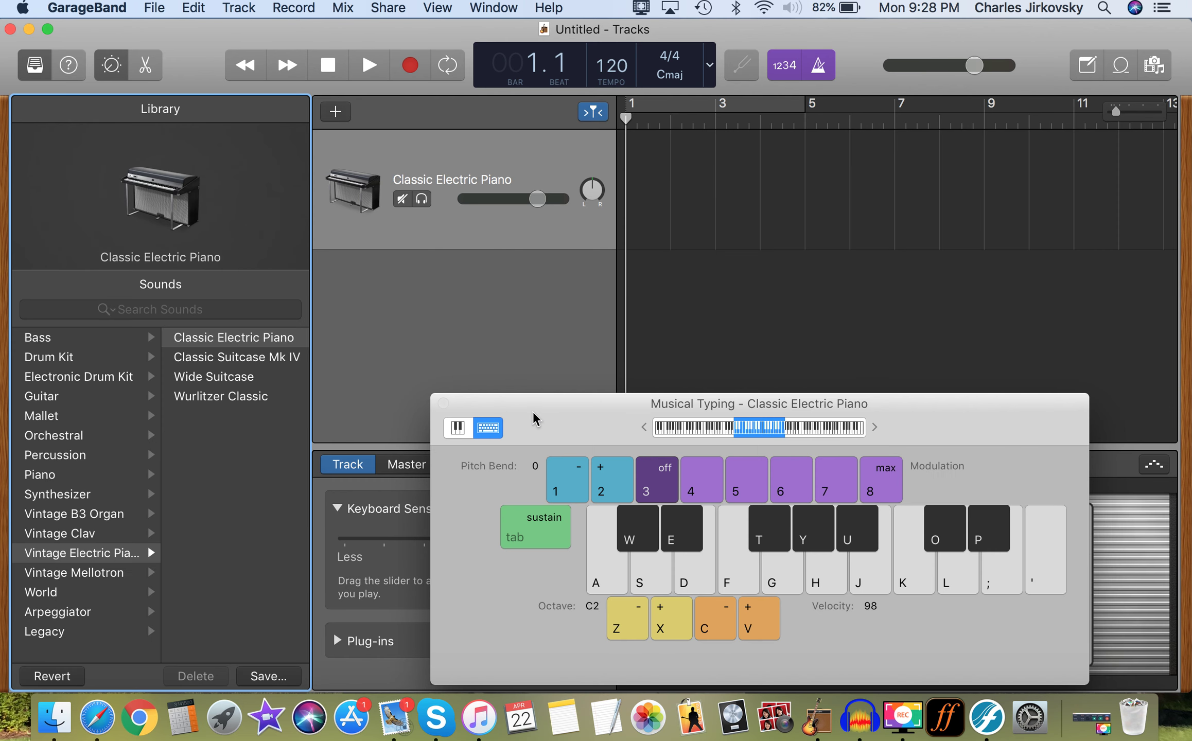
left_click(444, 404)
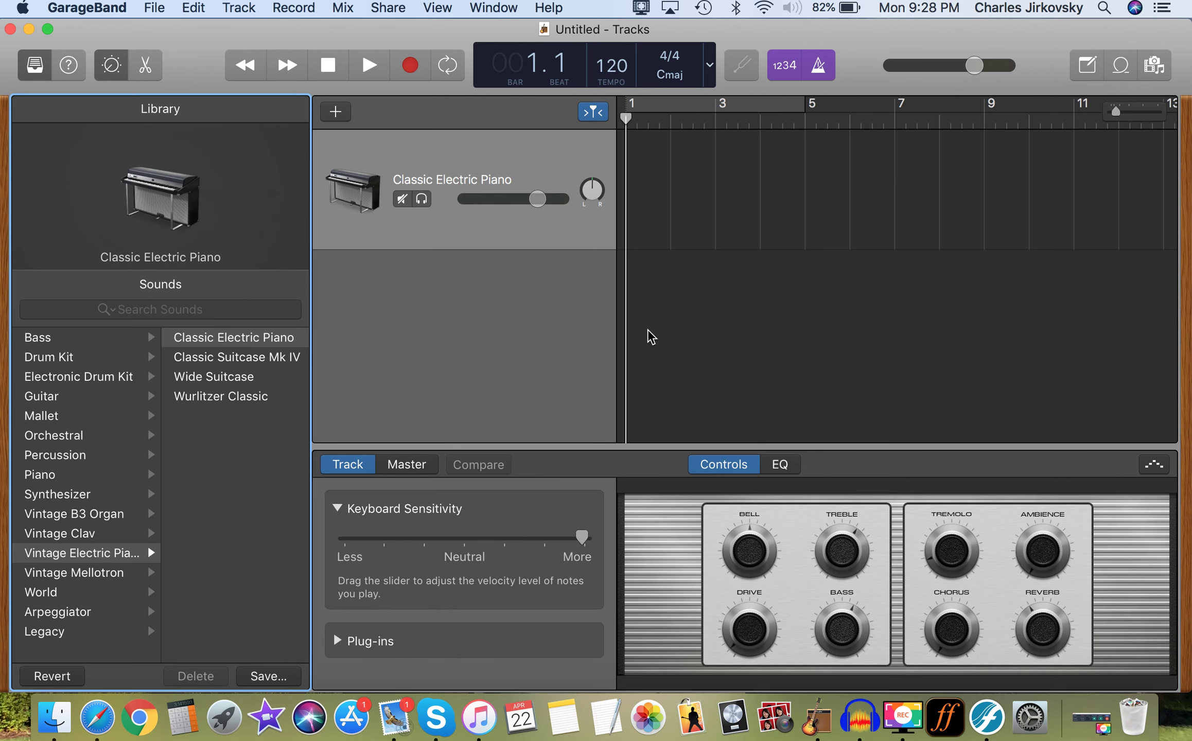
left_click(28, 63)
left_click(111, 66)
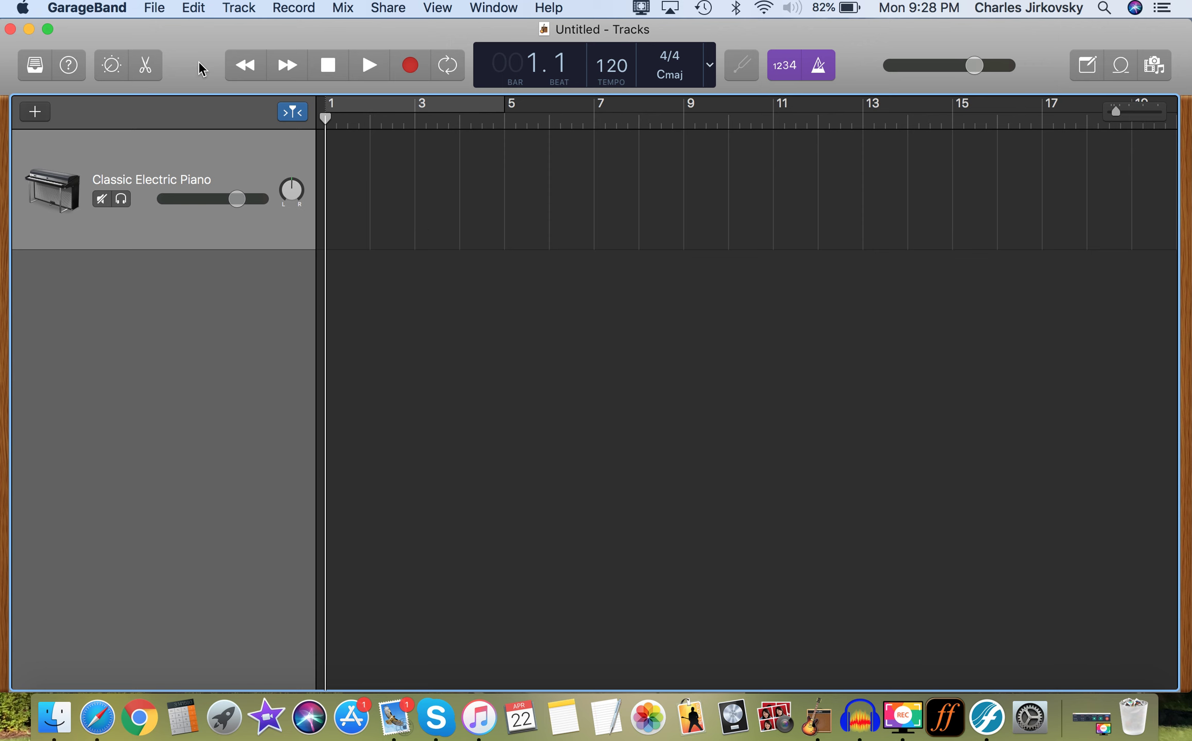
Step: Use Quick Help to read the descriptions of the track header, transport controls and workspace
left_click(72, 73)
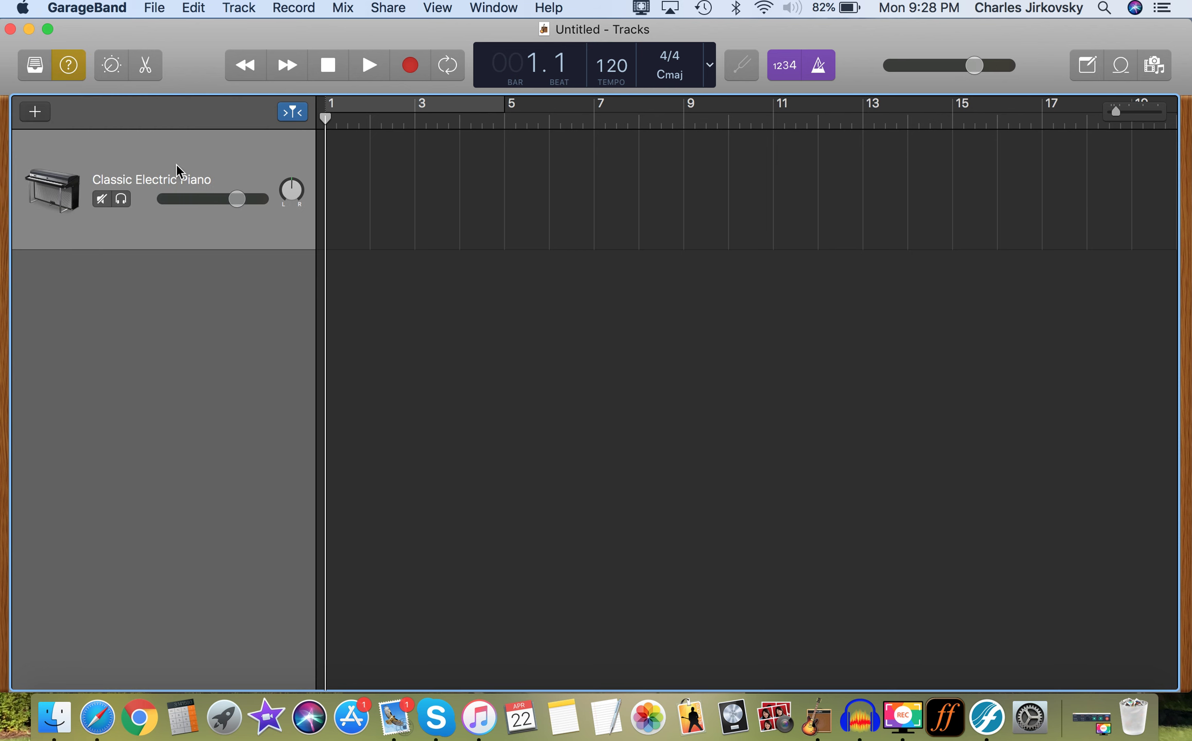
mouse_move(176, 191)
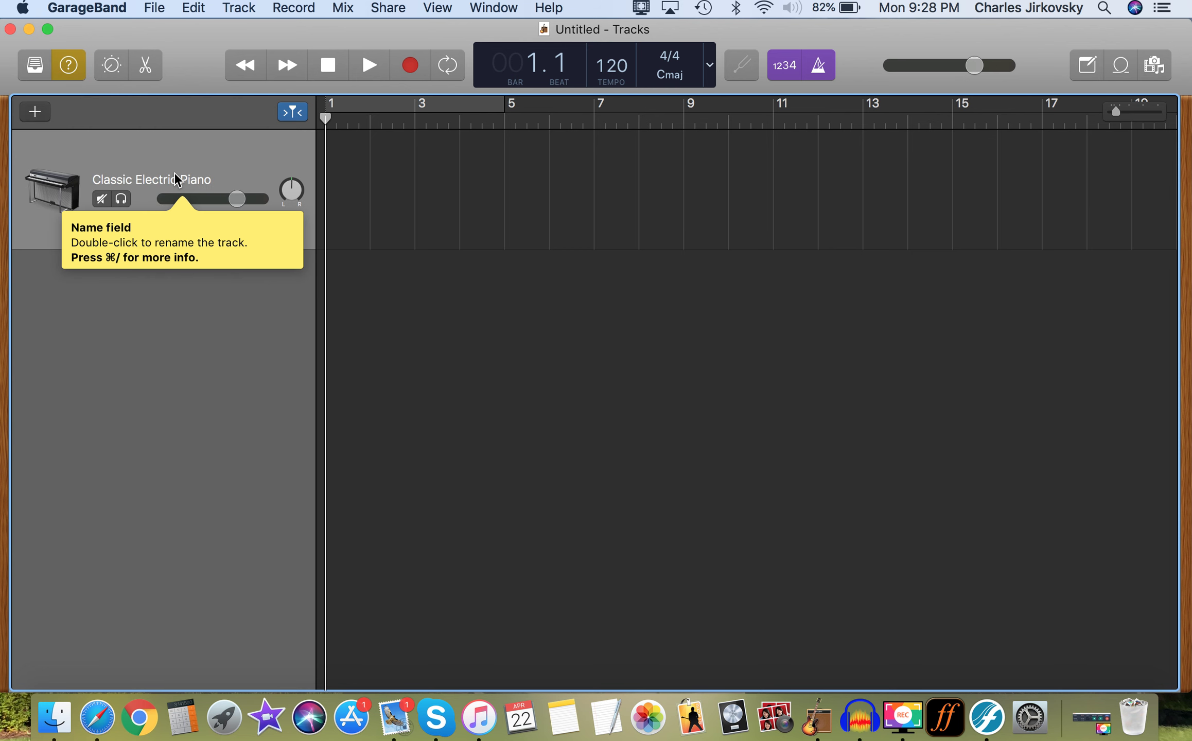
mouse_move(57, 202)
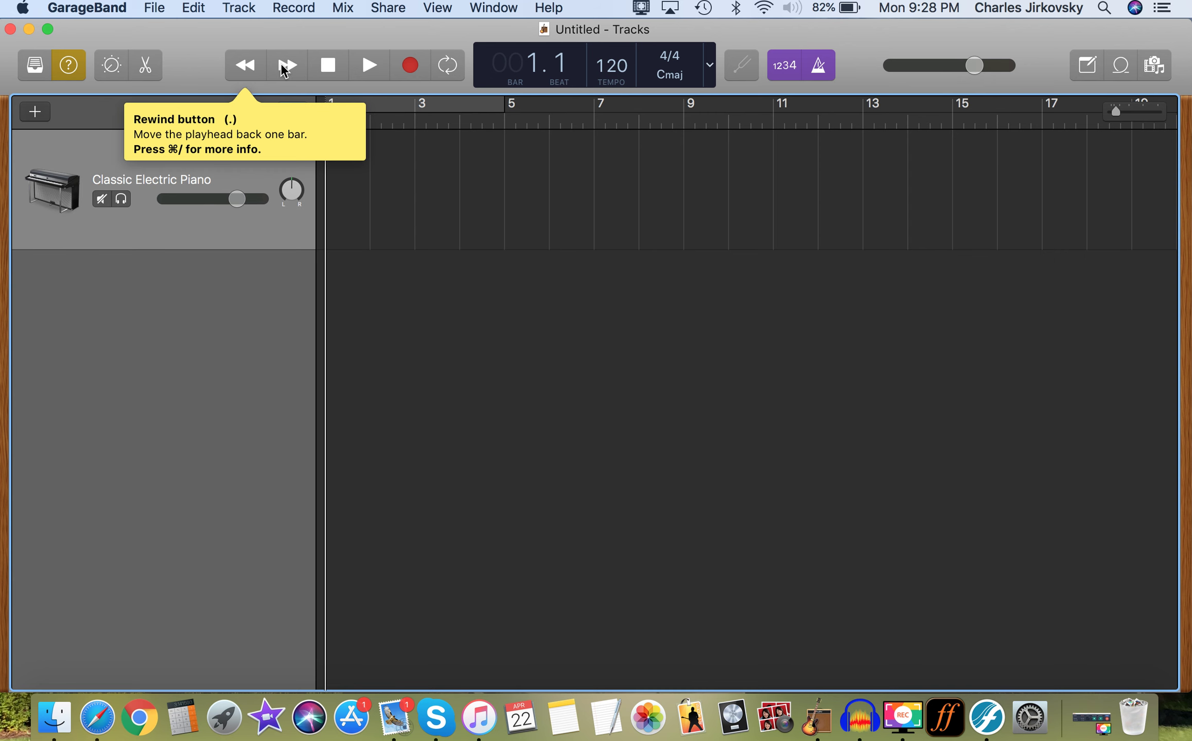
mouse_move(645, 338)
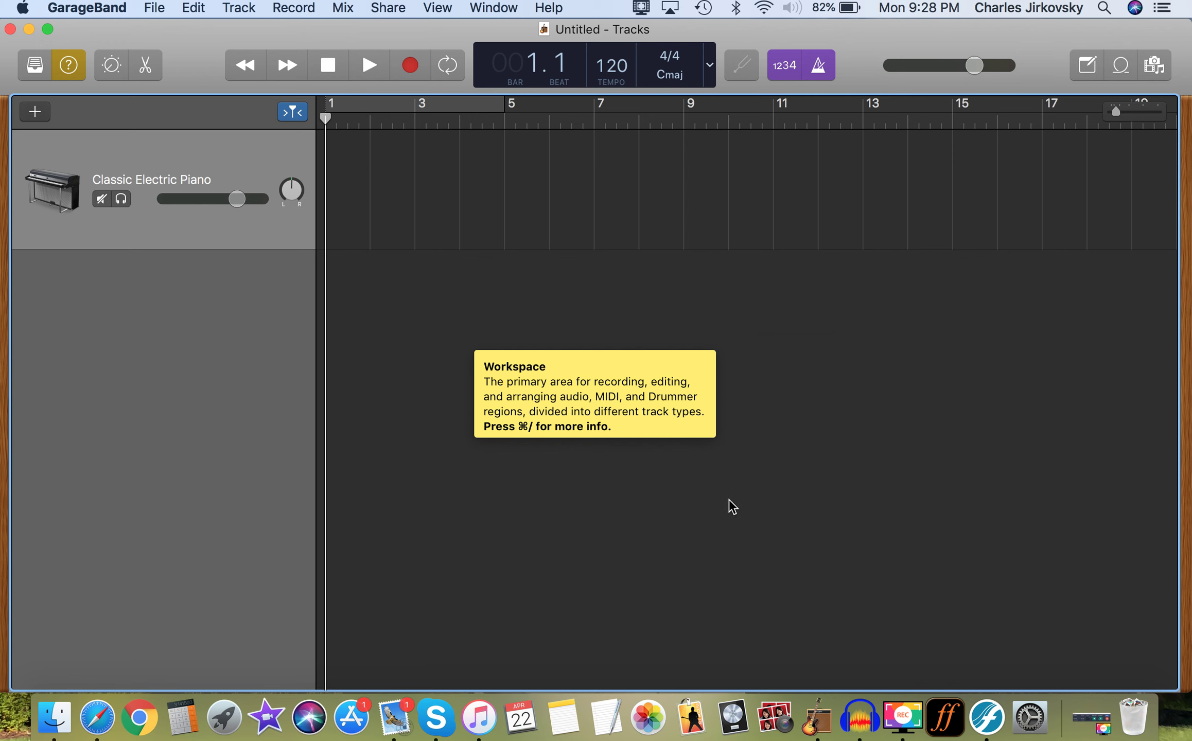
mouse_move(741, 67)
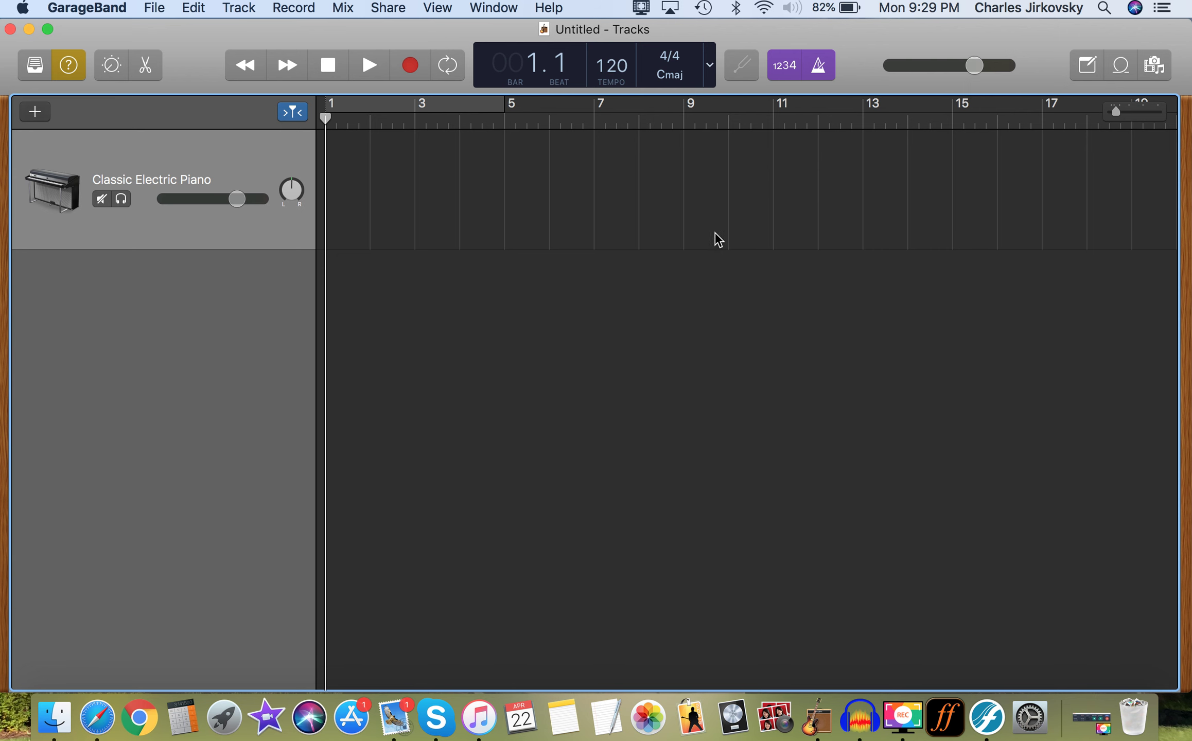
left_click(70, 67)
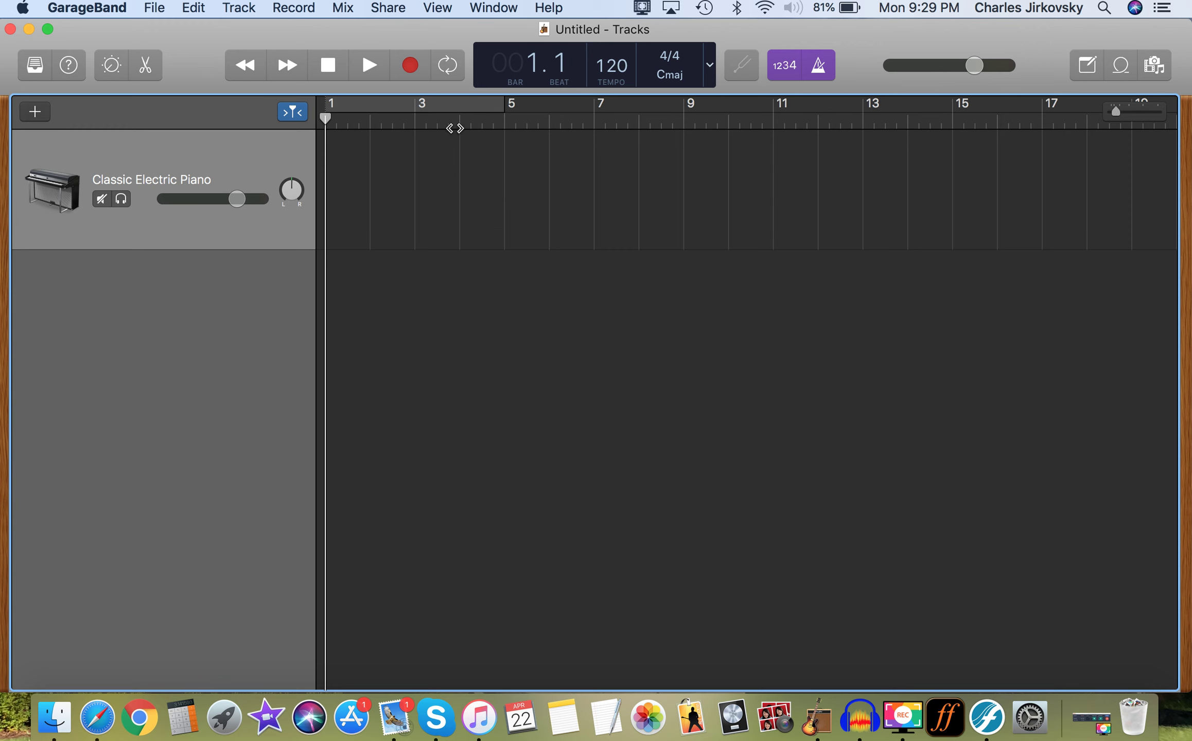
Step: Show the Musical Typing window and play the G and H notes to test the electric piano sound
left_click(494, 8)
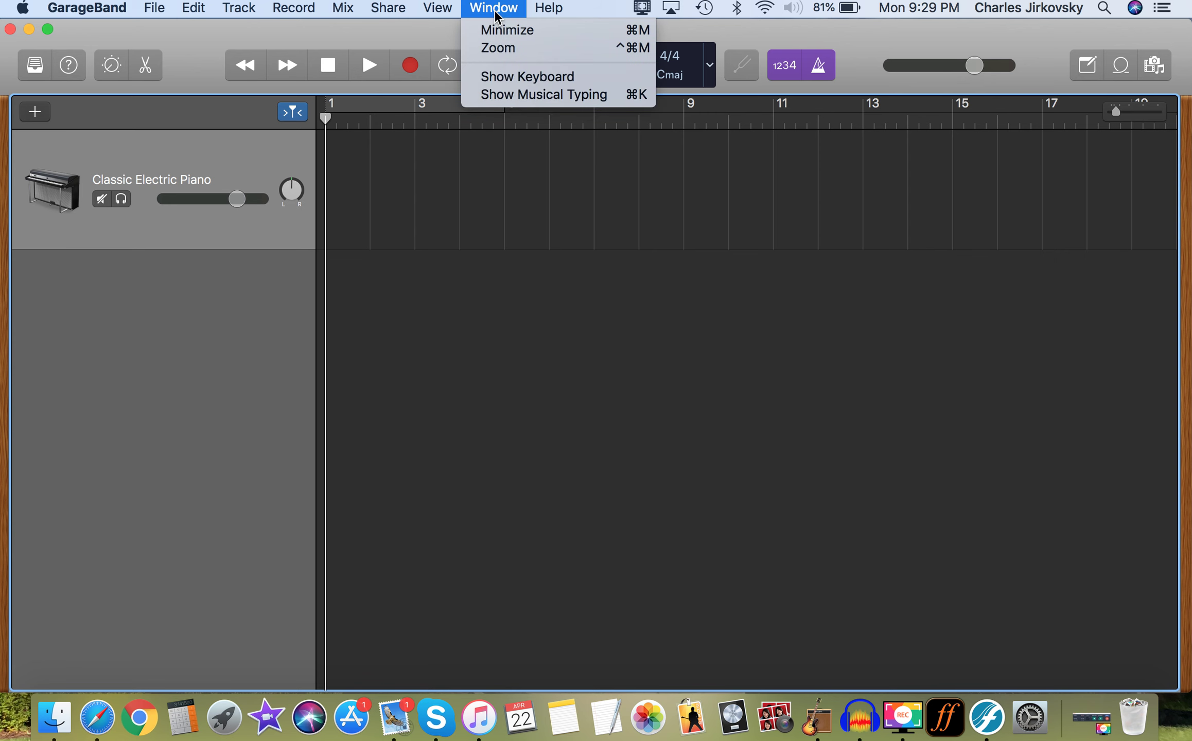
left_click(505, 95)
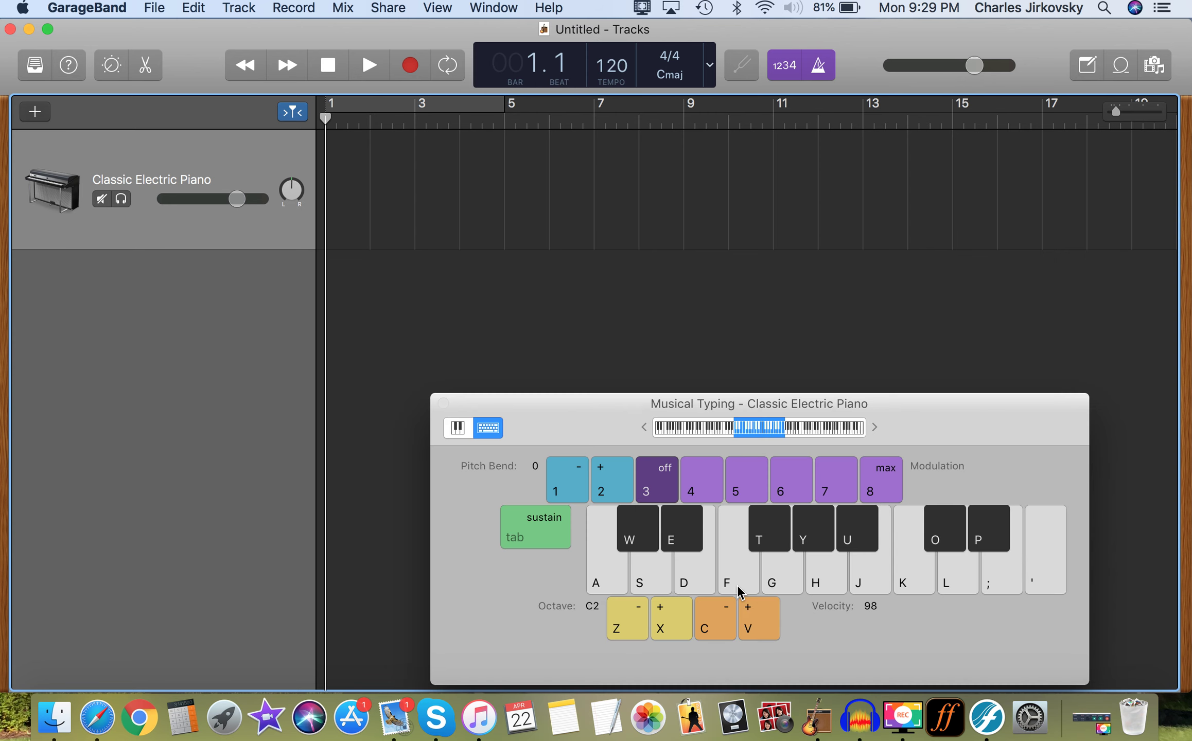
left_click(772, 581)
left_click(810, 583)
Step: Check the screen recorder's audio levels while playing G in Musical Typing, and put both windows away
left_click(1088, 716)
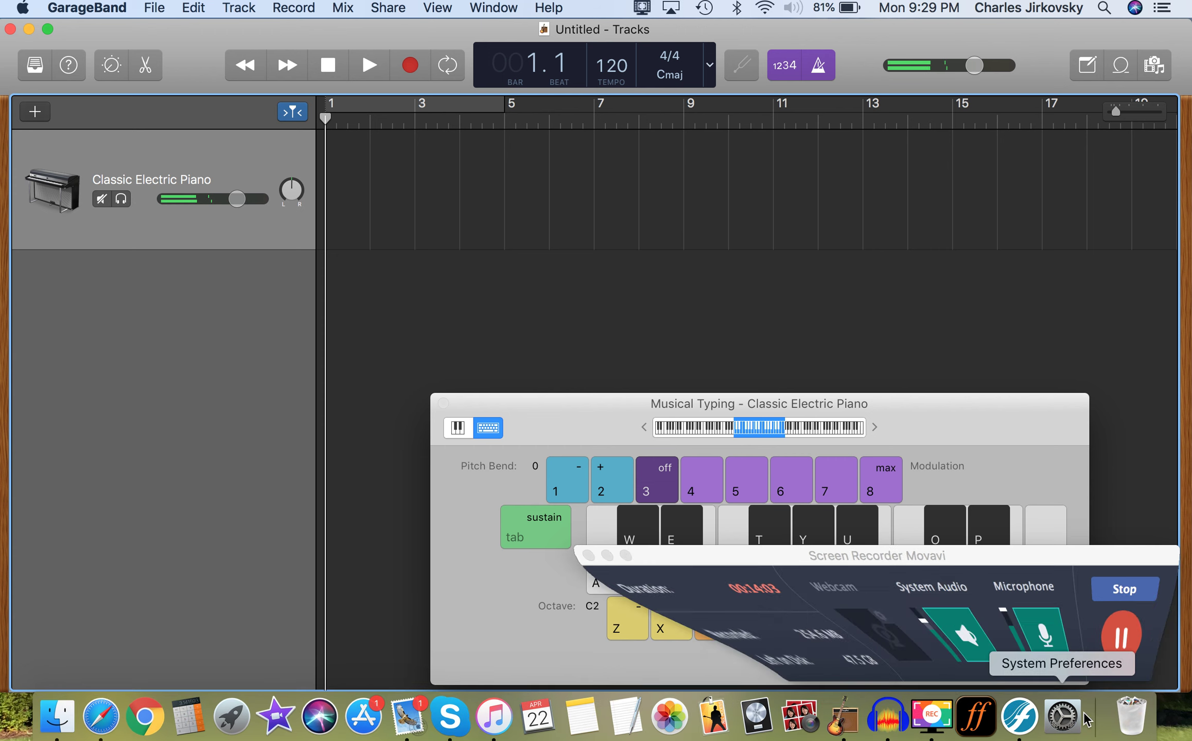
left_click(805, 48)
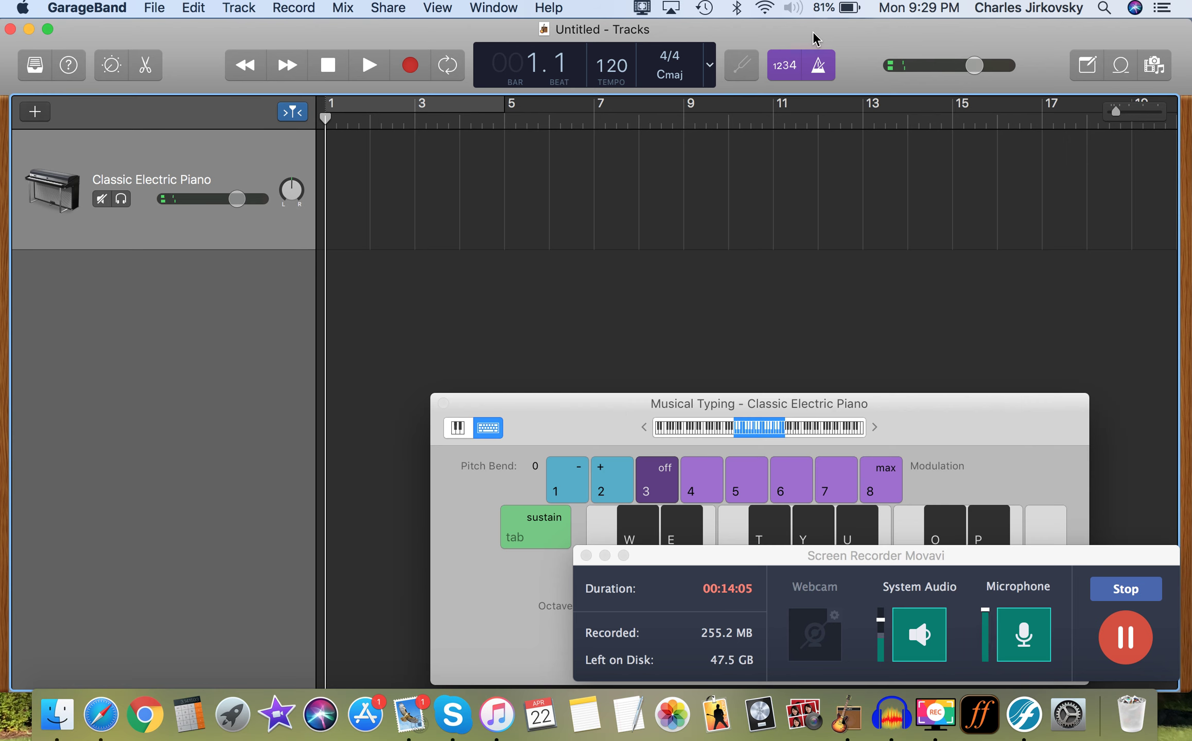
left_click_drag(615, 410, 373, 240)
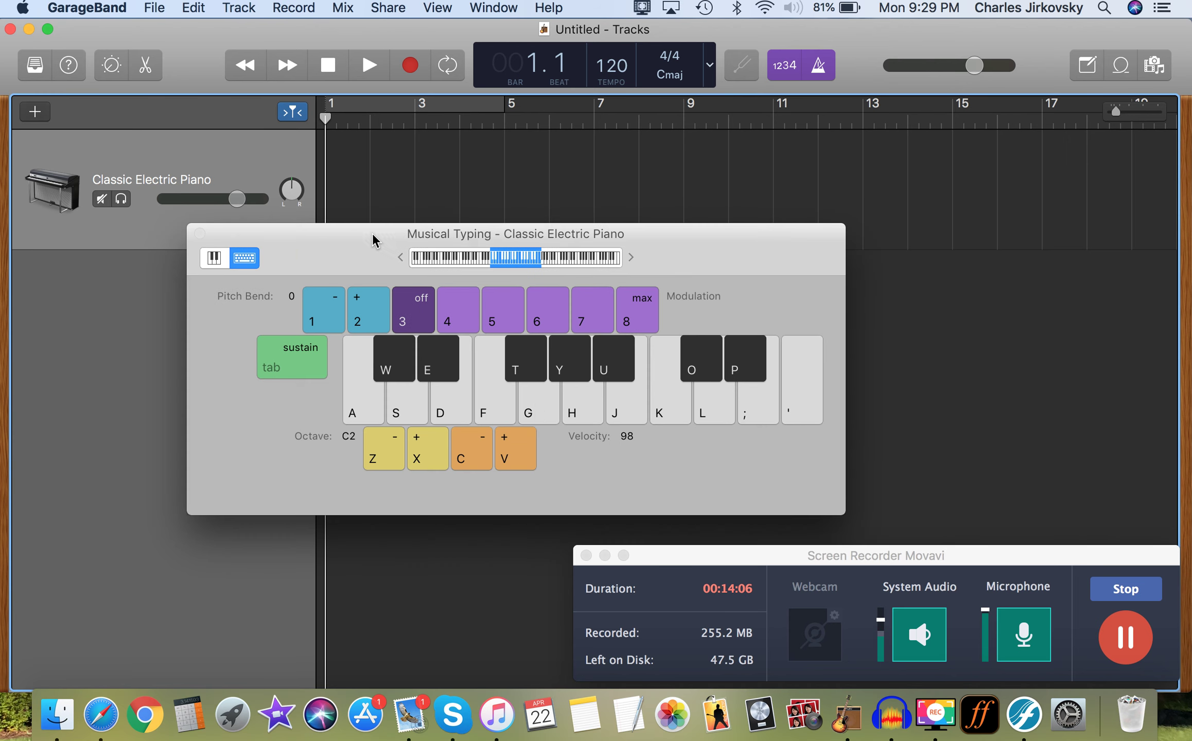
left_click(537, 412)
left_click(537, 411)
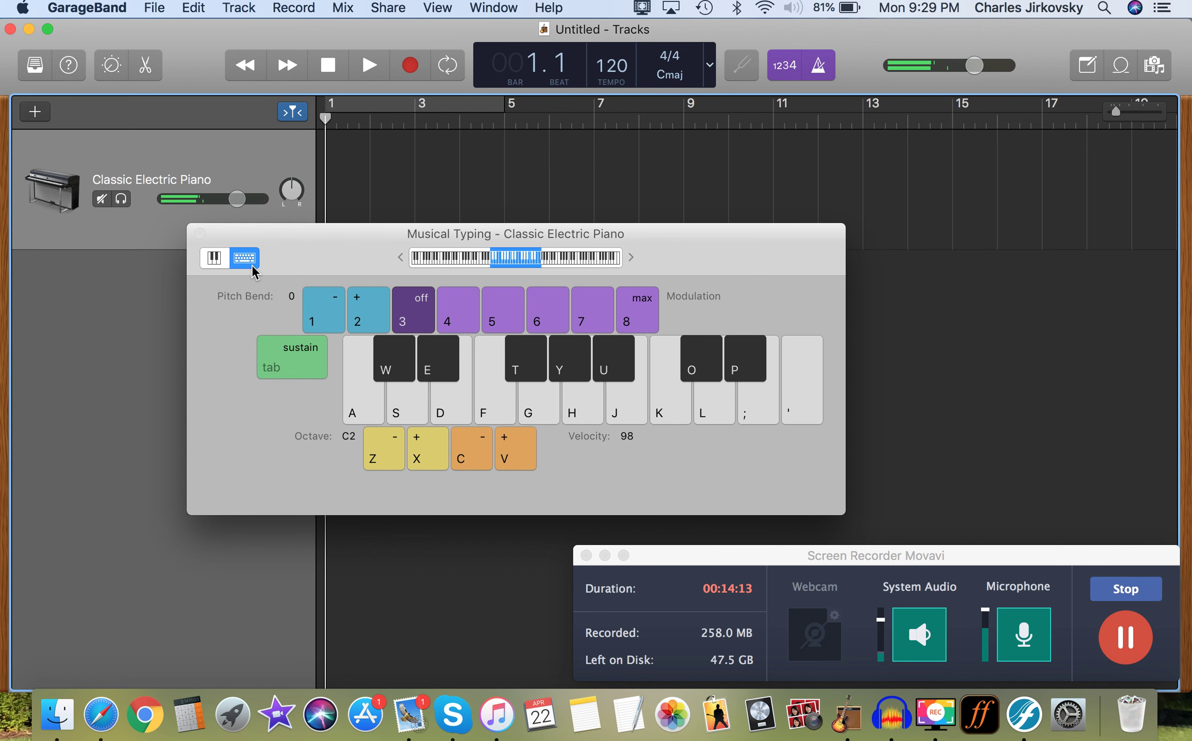
left_click(200, 234)
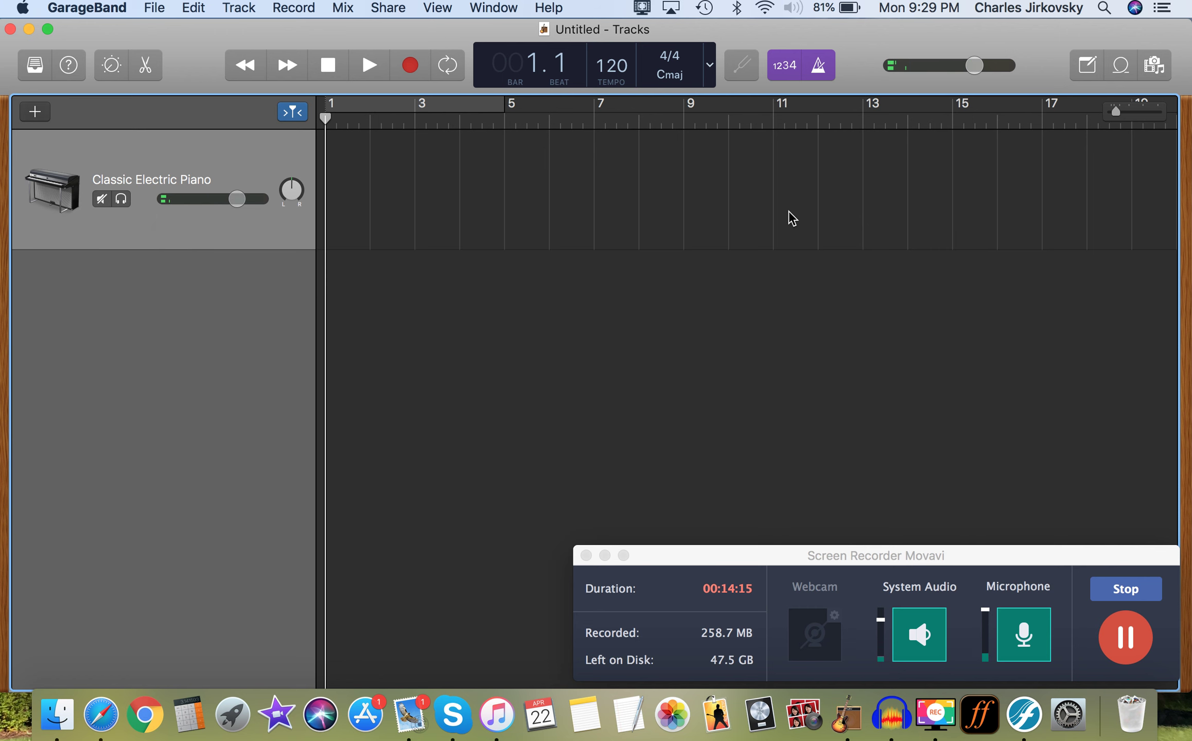
left_click(705, 559)
left_click(605, 555)
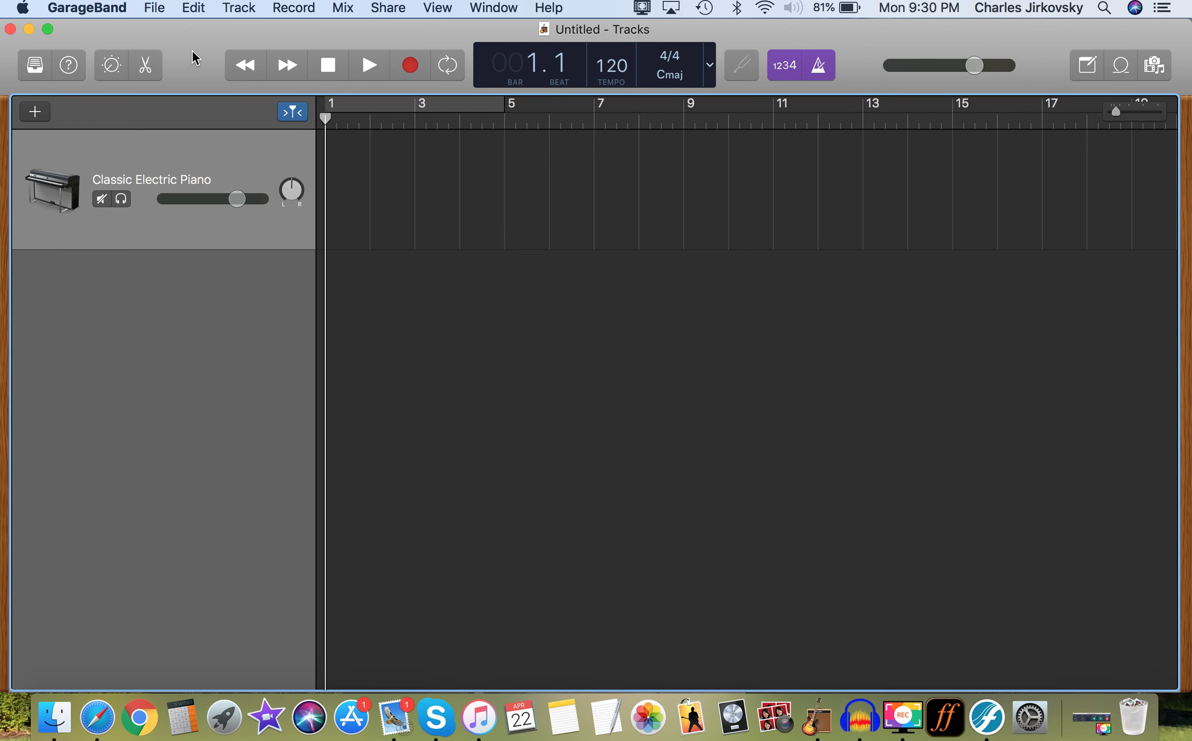
Step: Show Musical Typing again, place its window below the piano track and play the F, G and H notes with the pointer
left_click(496, 16)
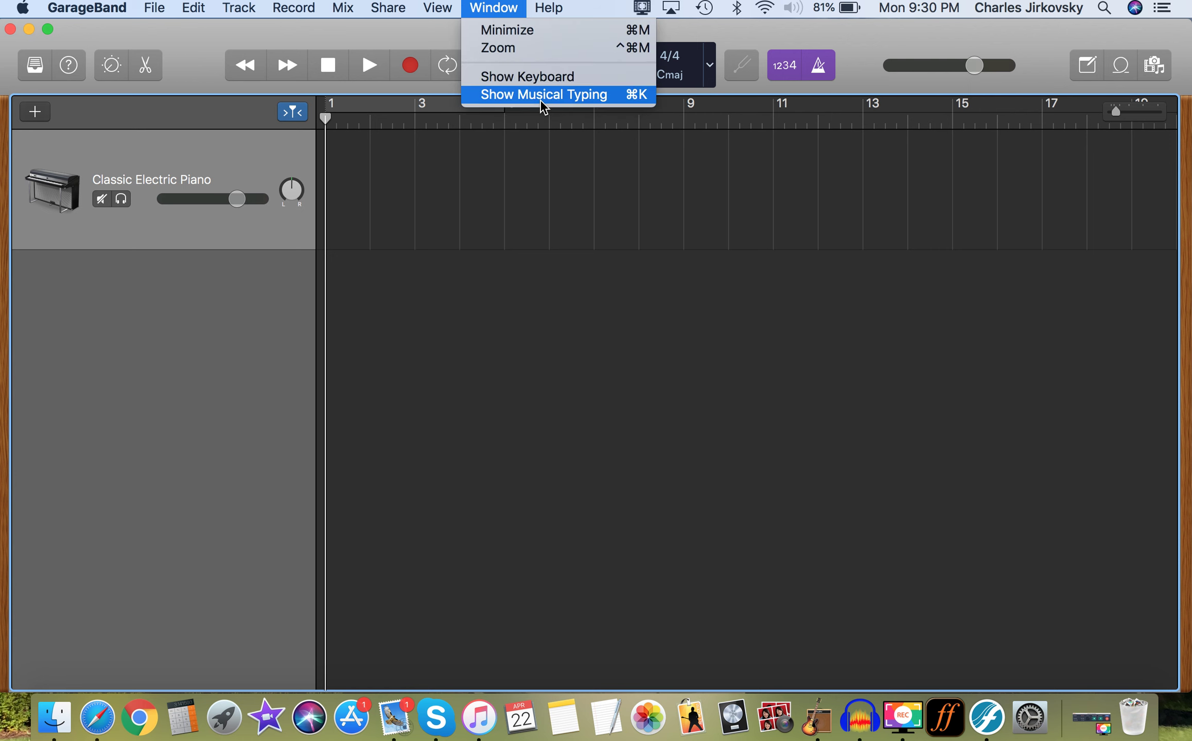
left_click(546, 98)
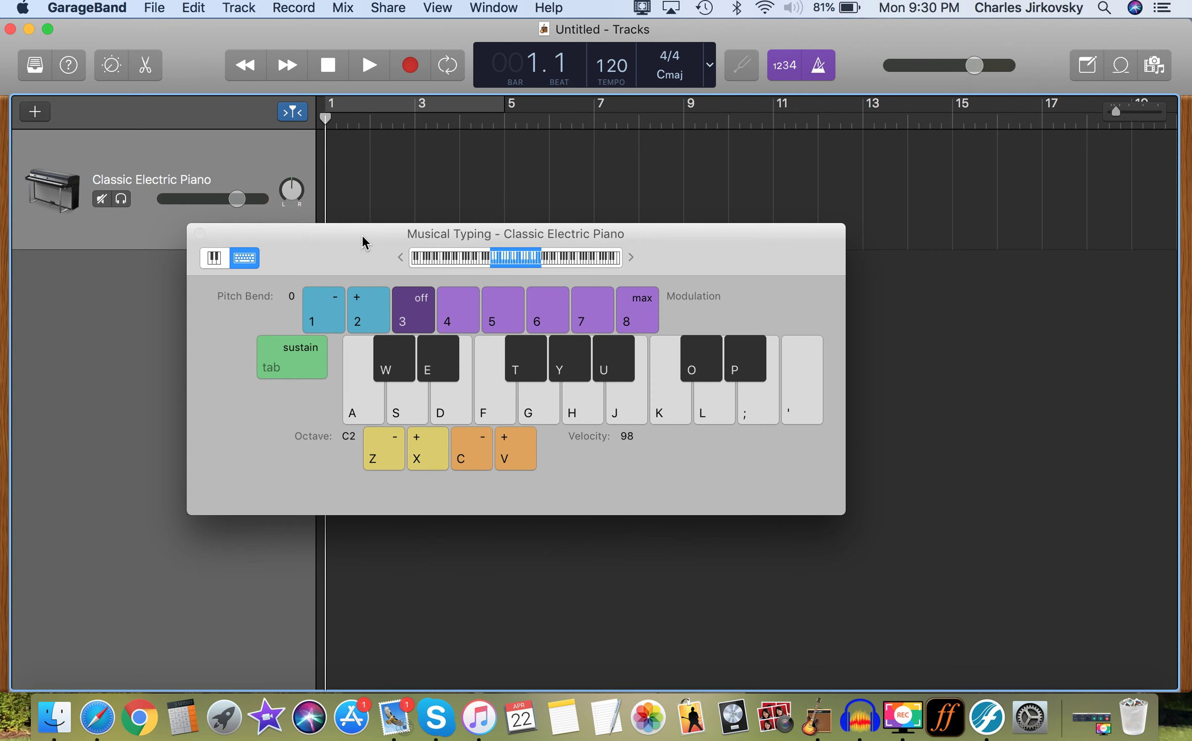
left_click_drag(389, 313, 451, 410)
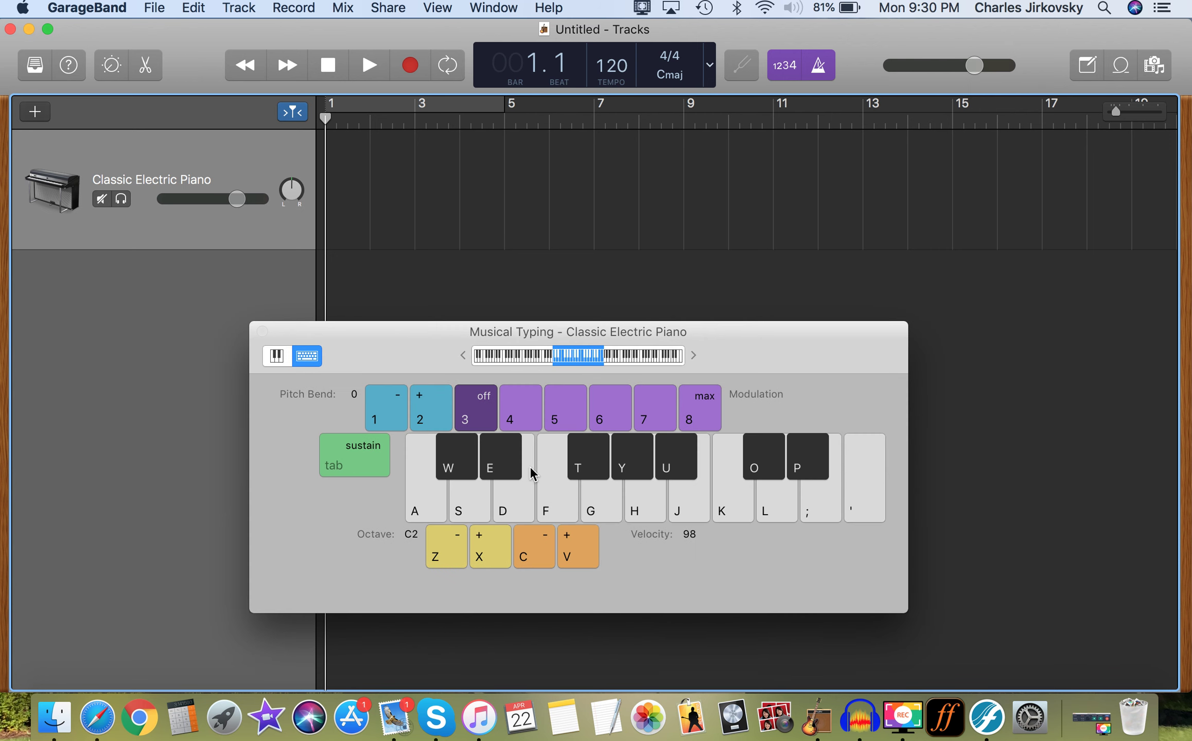
left_click(561, 507)
left_click(609, 510)
left_click(663, 513)
Step: Play a short practice melody on the electric piano from the computer keyboard, using the F, H, K, L and Y notes
key("f")
key("h")
key("l")
key("h")
key("h")
key("k")
key("h")
key("y")
key("h")
key("f")
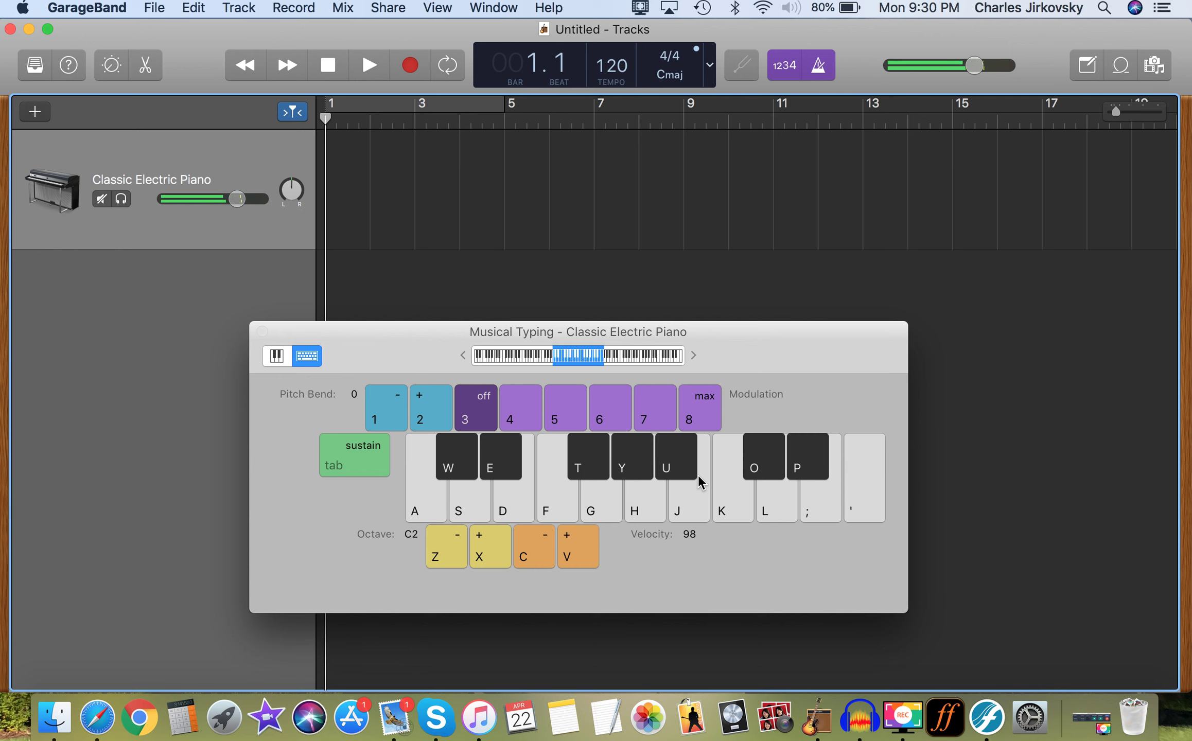
Step: Raise the Musical Typing octave to C4 and try out a melody across the F to P notes
left_click(492, 556)
key("f")
left_click(492, 555)
key("f")
key("f")
key("h")
key("f")
key("y")
key("h")
key("k")
key("h")
key("k")
key("o")
key("l")
key("p")
key("l")
key("k")
key("j")
key("h")
key("j")
key("f")
key("h")
key("f")
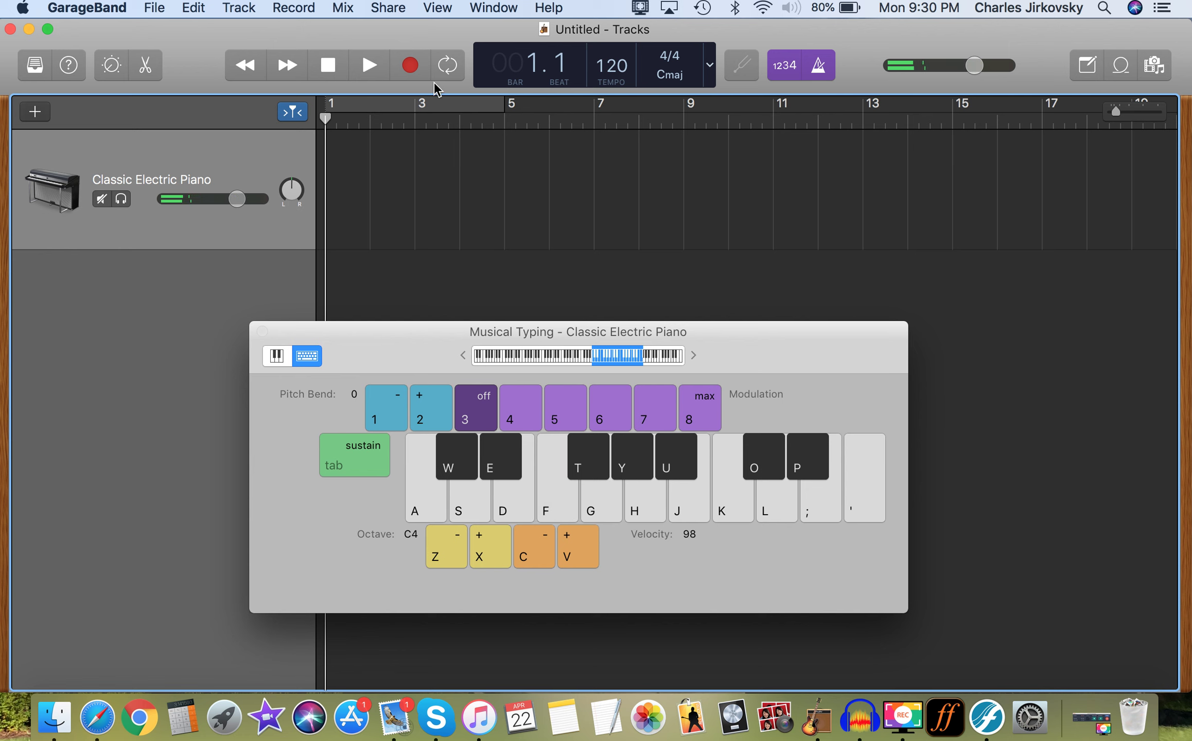
Step: Record a four-bar melody on the Classic Electric Piano track with Musical Typing, and return the playhead to bar 1
left_click(412, 66)
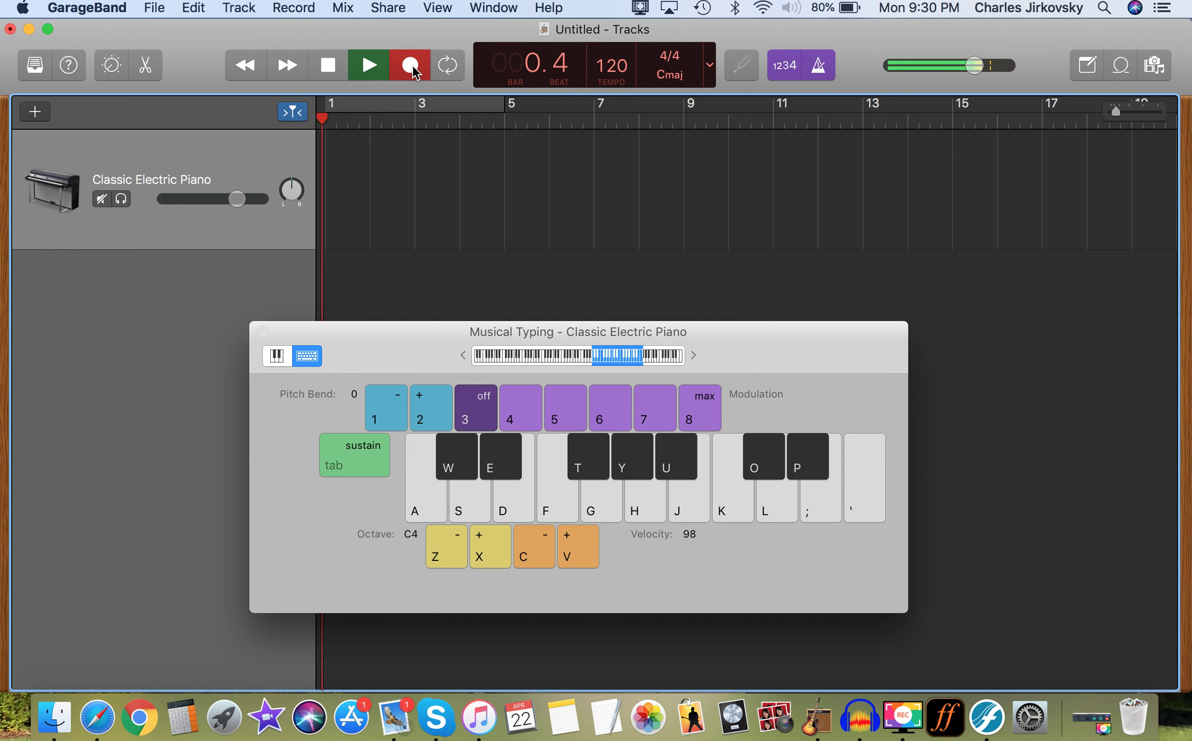
key("f")
key("y")
key("h")
key("f")
key("k")
key("f")
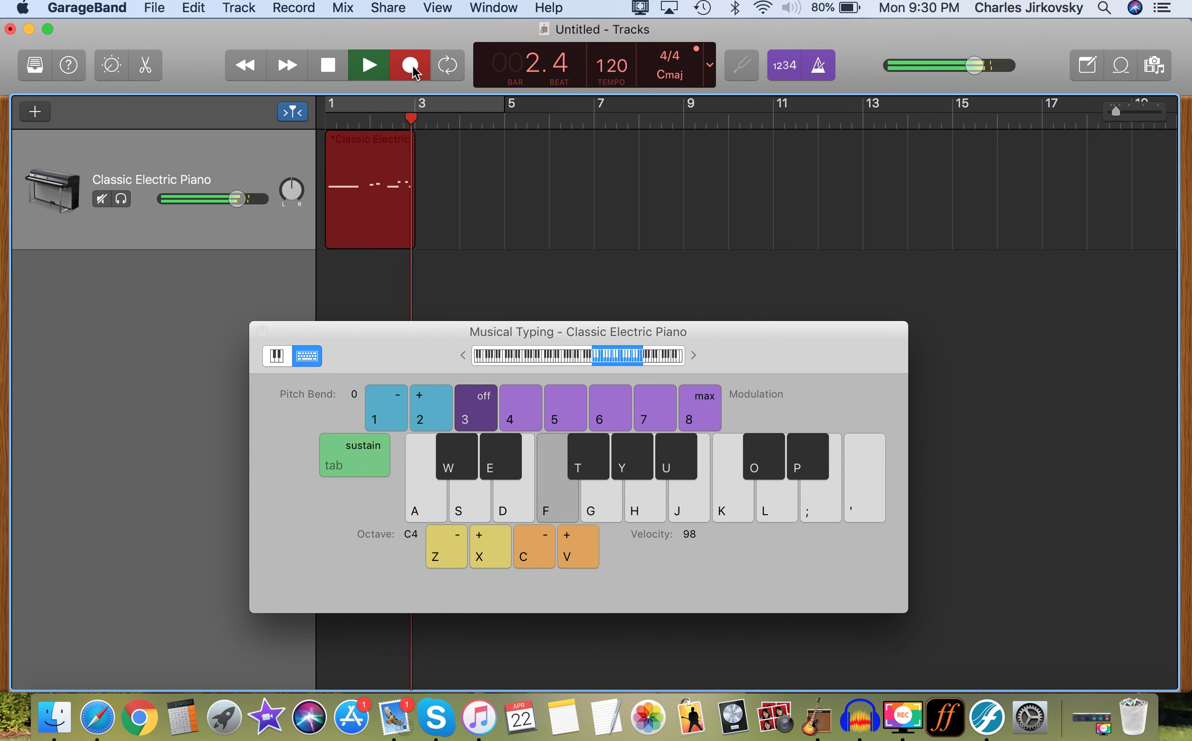
key("o")
key("l")
key("p")
key("apostrophe")
key("f")
key("f")
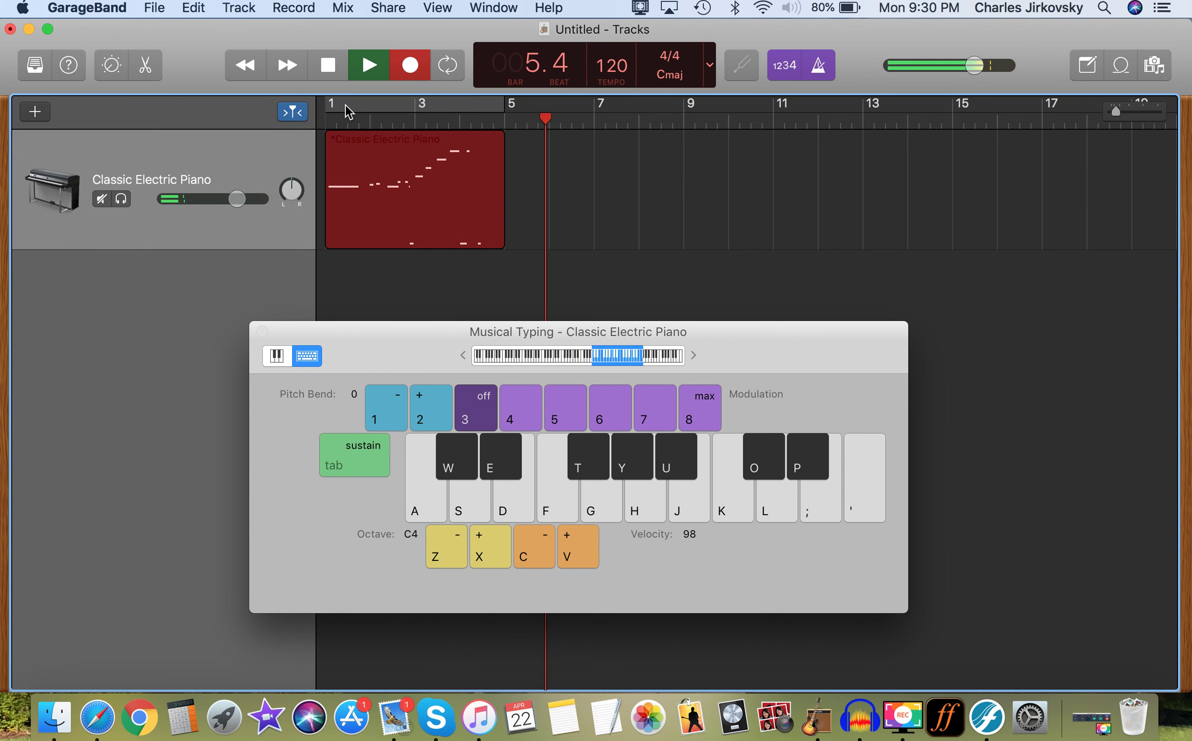
left_click(328, 66)
left_click(328, 66)
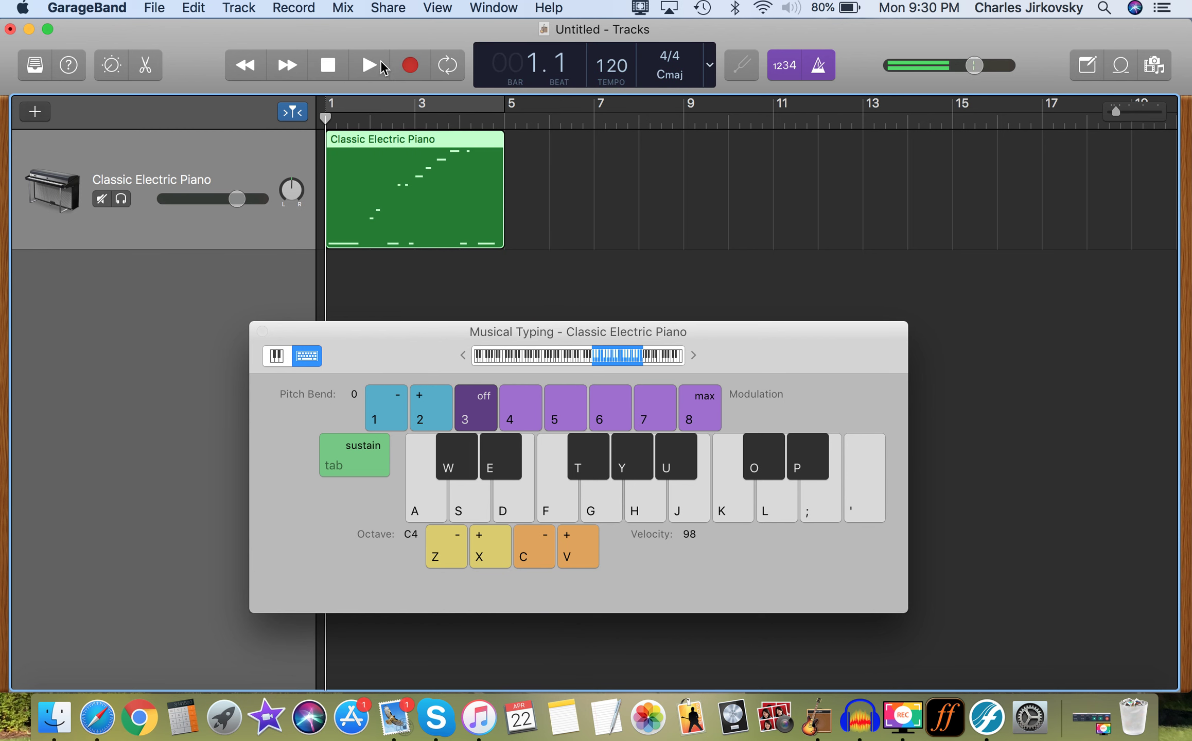
Step: Play back the recorded piano region and set the playhead position to bar 1
left_click(370, 66)
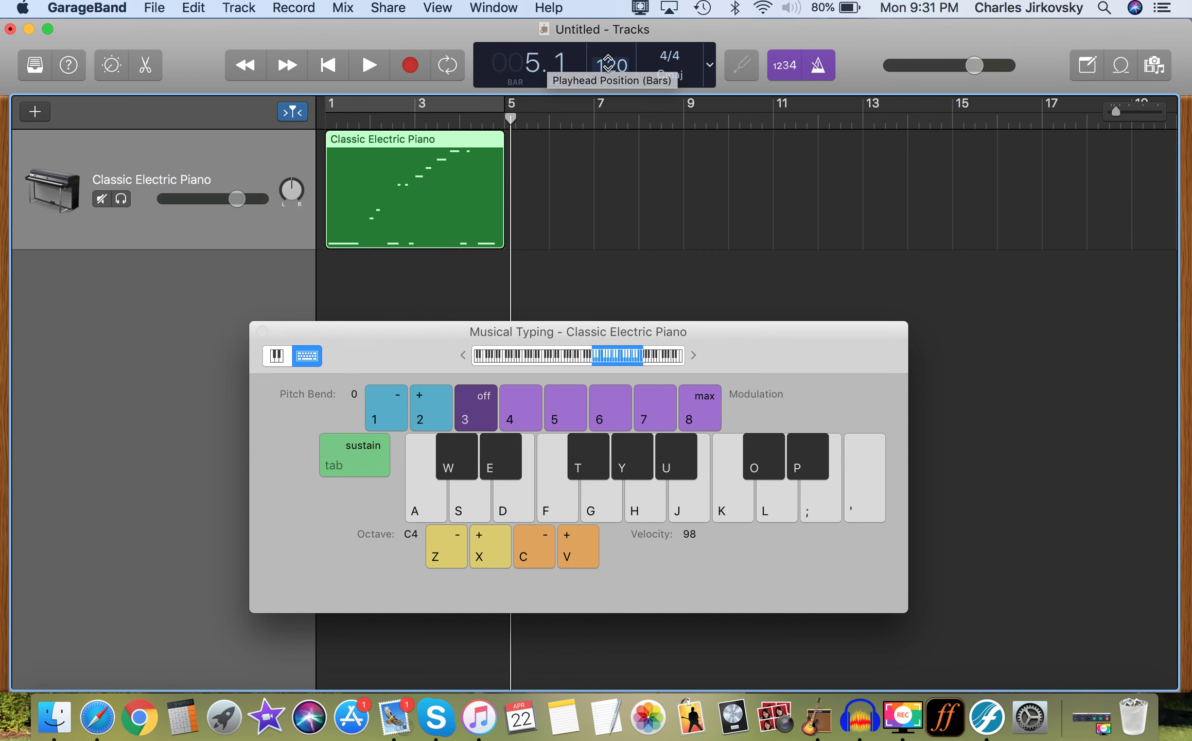
double_click(540, 66)
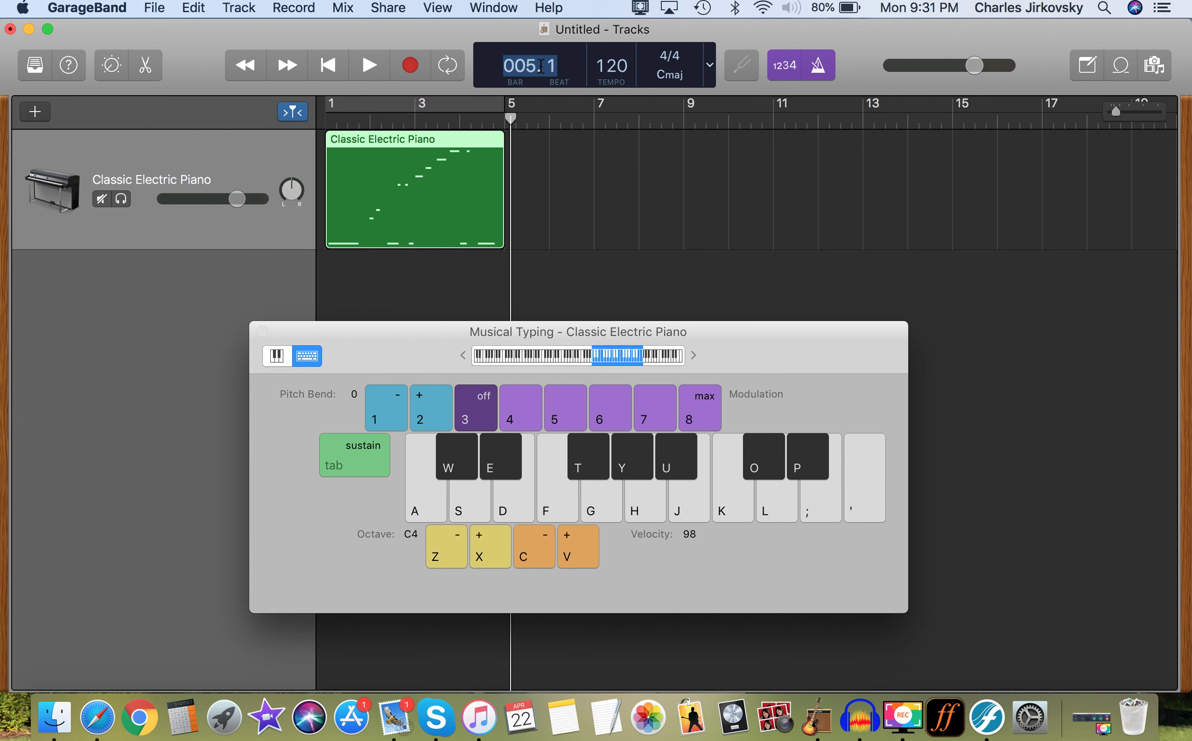
type("1")
key("Return")
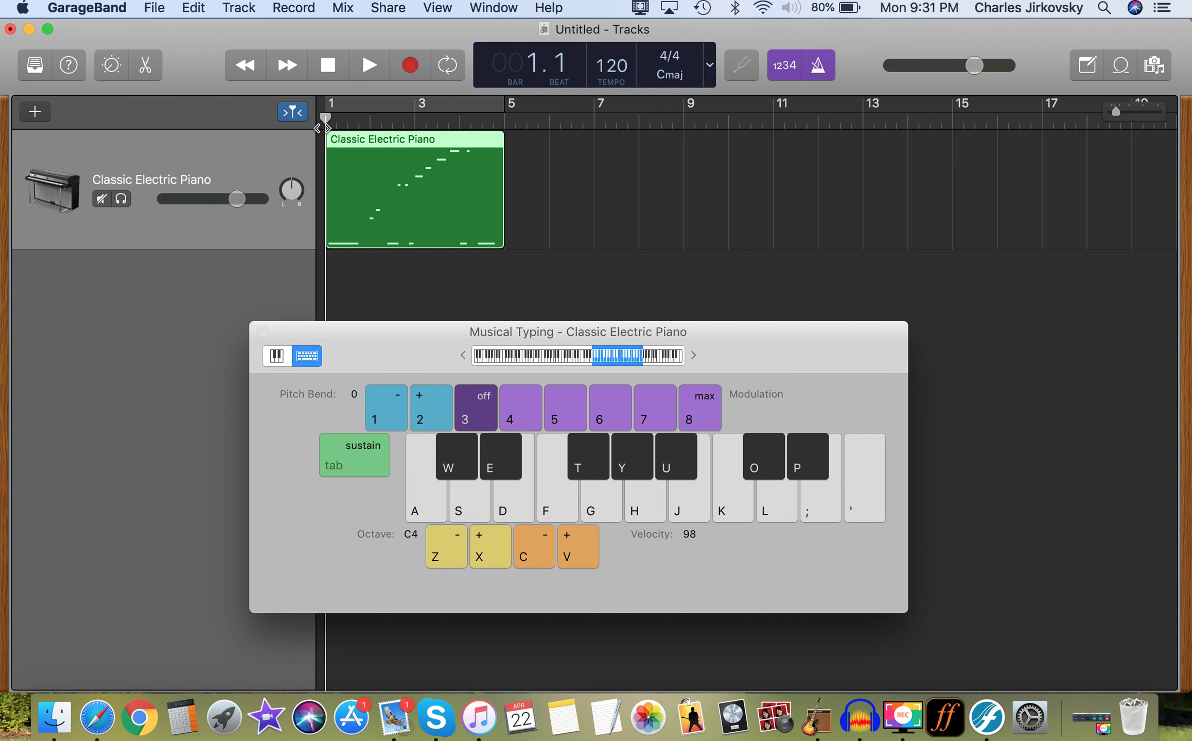
Step: Move the playhead along the ruler to bar 11, beat 4, and reposition it at bar 6
mouse_move(326, 119)
left_mouse_down()
mouse_move(539, 125)
mouse_move(326, 123)
left_mouse_up()
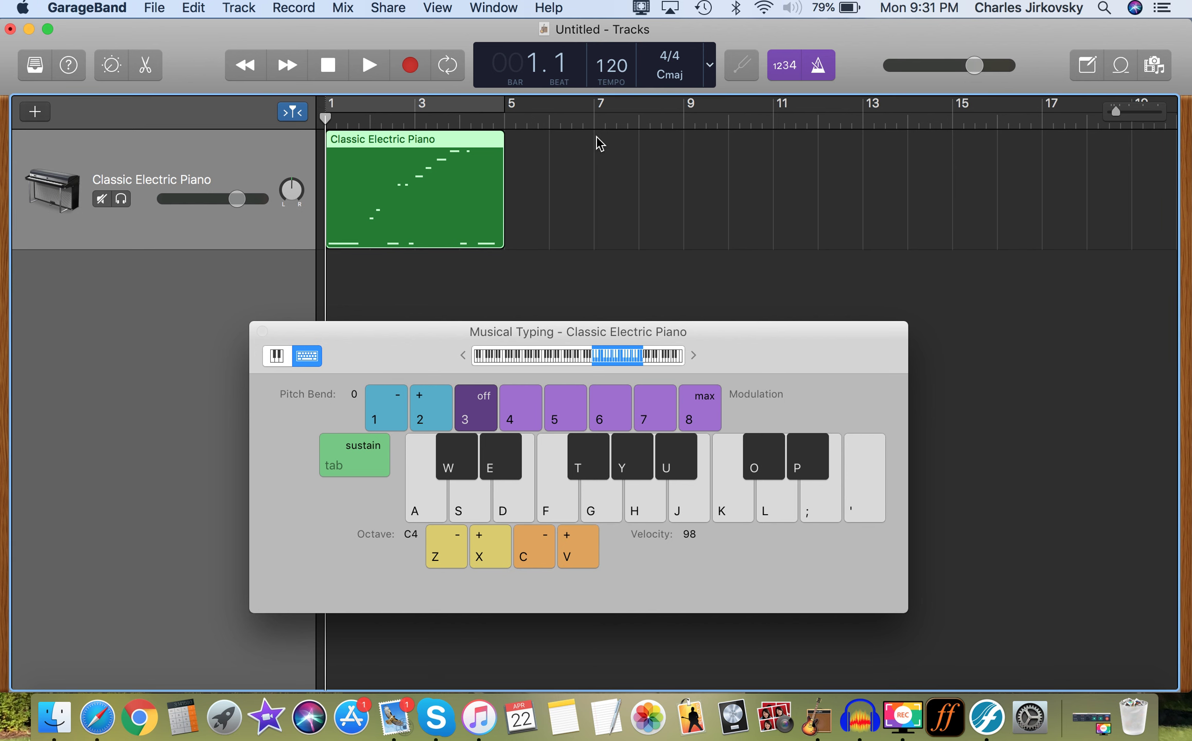
left_click_drag(325, 119, 806, 121)
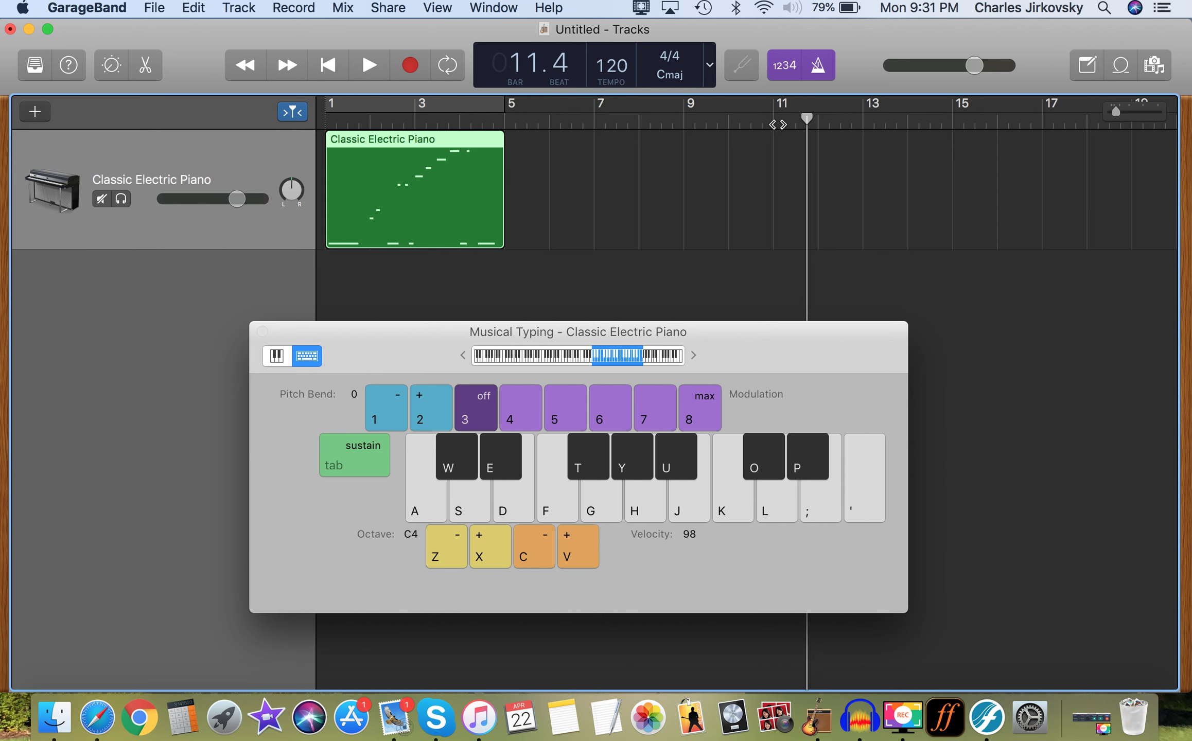
left_click(549, 121)
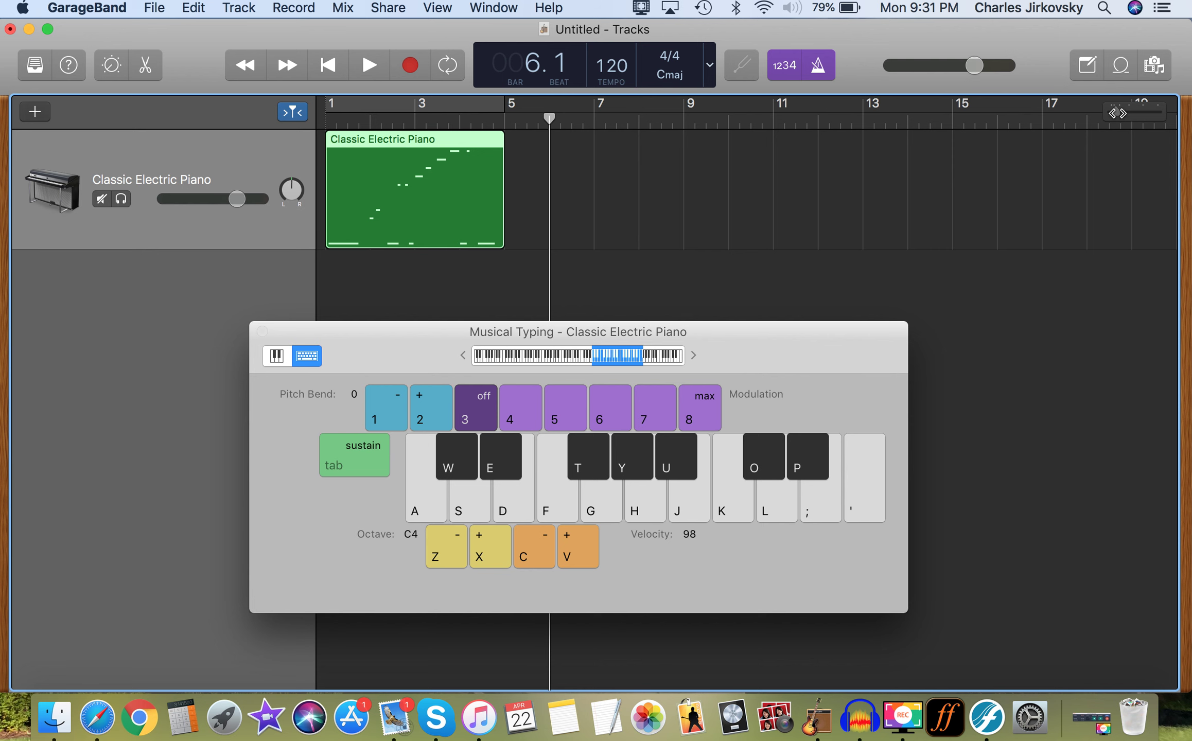
Step: Try zooming the timeline in and out horizontally, ending with bars 1 to 14 in view
key("super+Right")
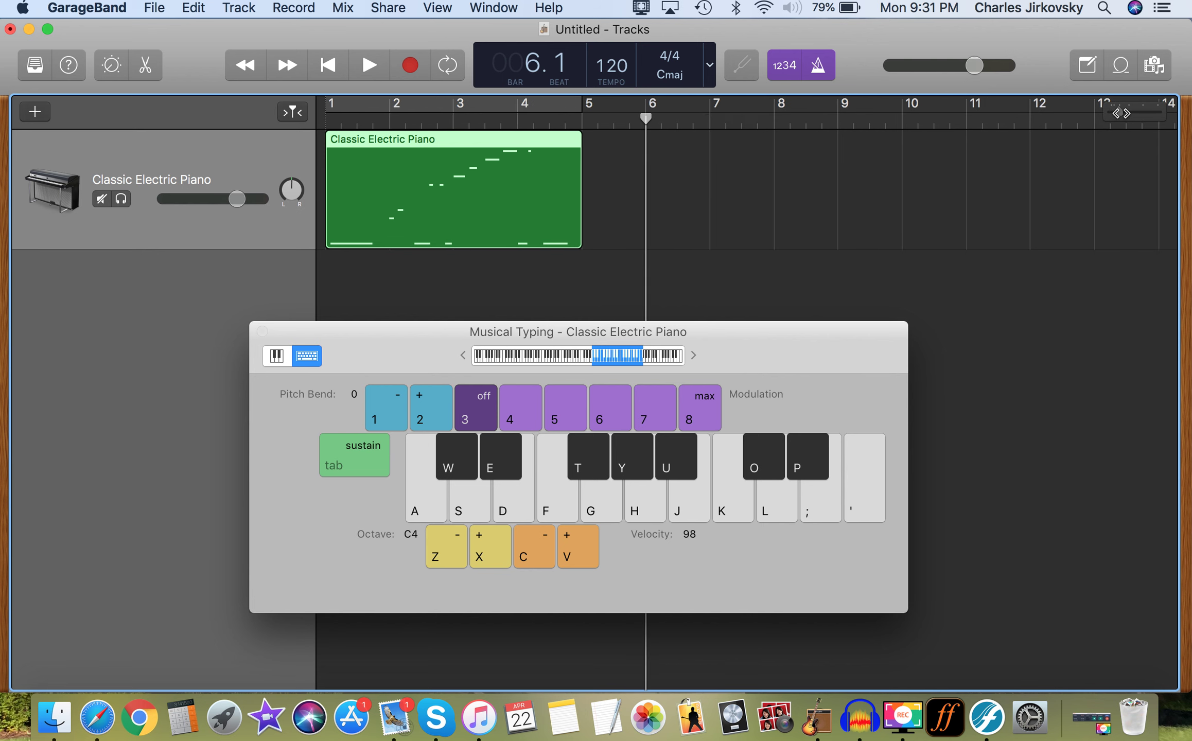
key("super+Right")
key("super+Left")
key("super+Left")
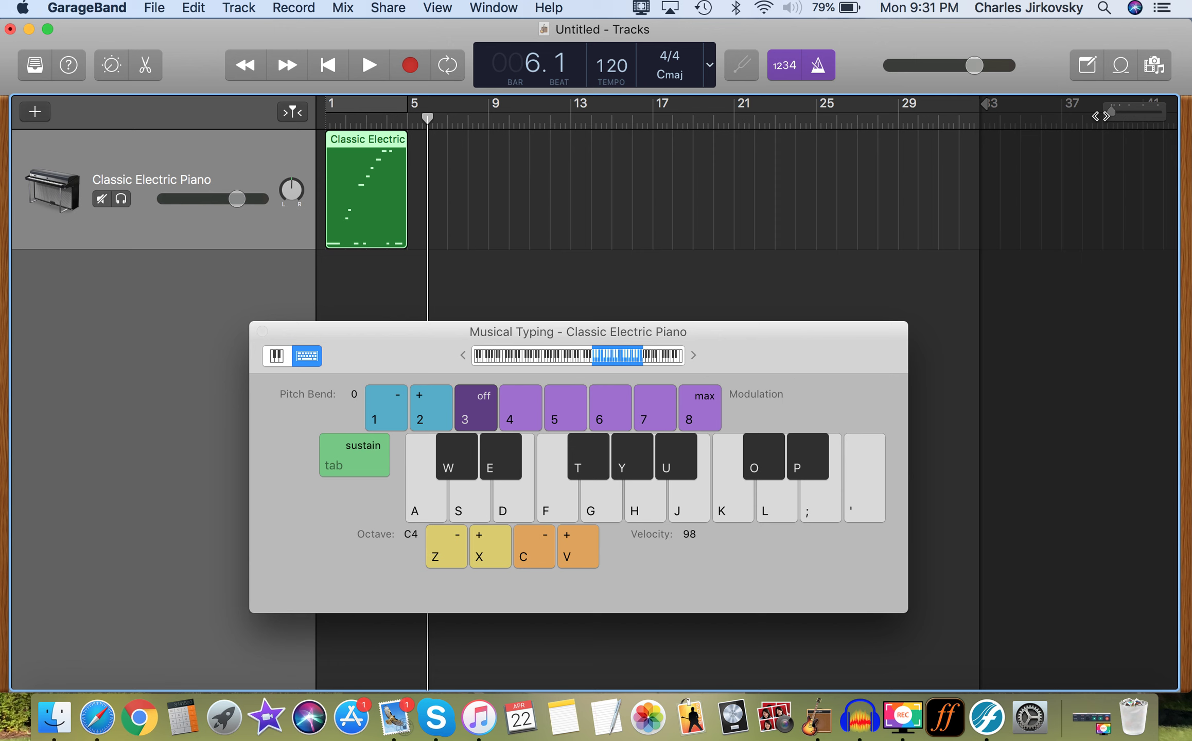
key("super+Right")
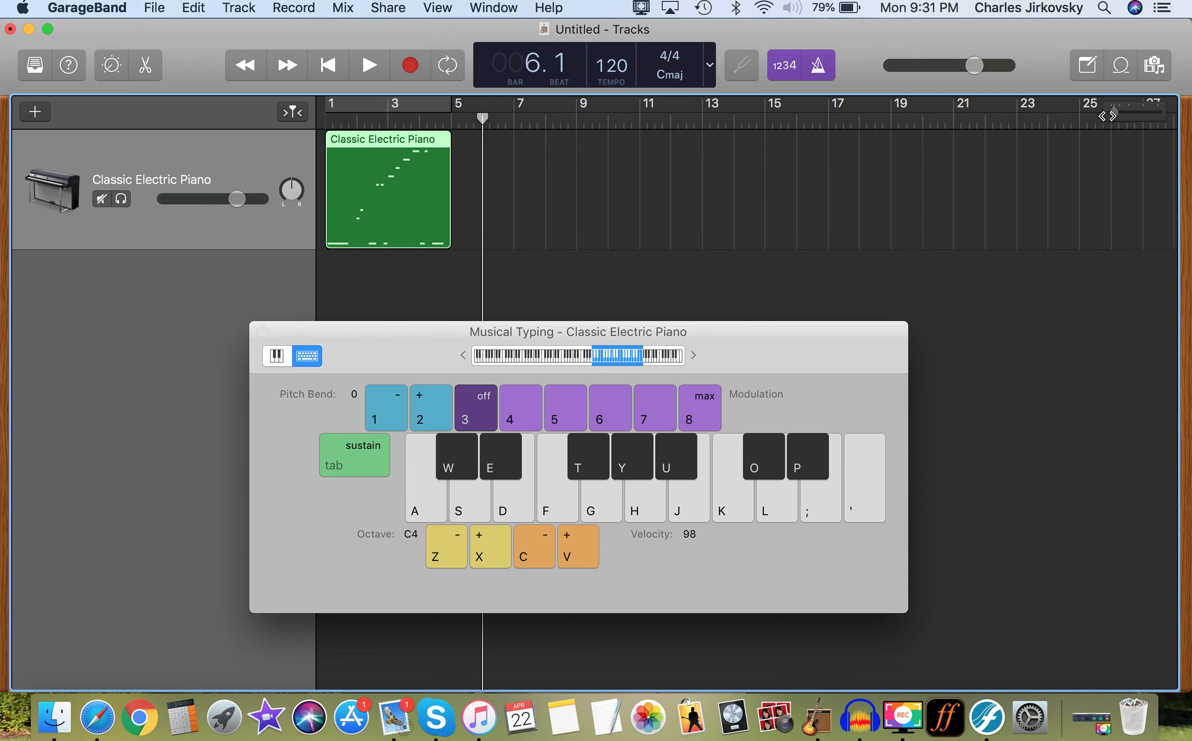
key("super+Right")
key("super+Right")
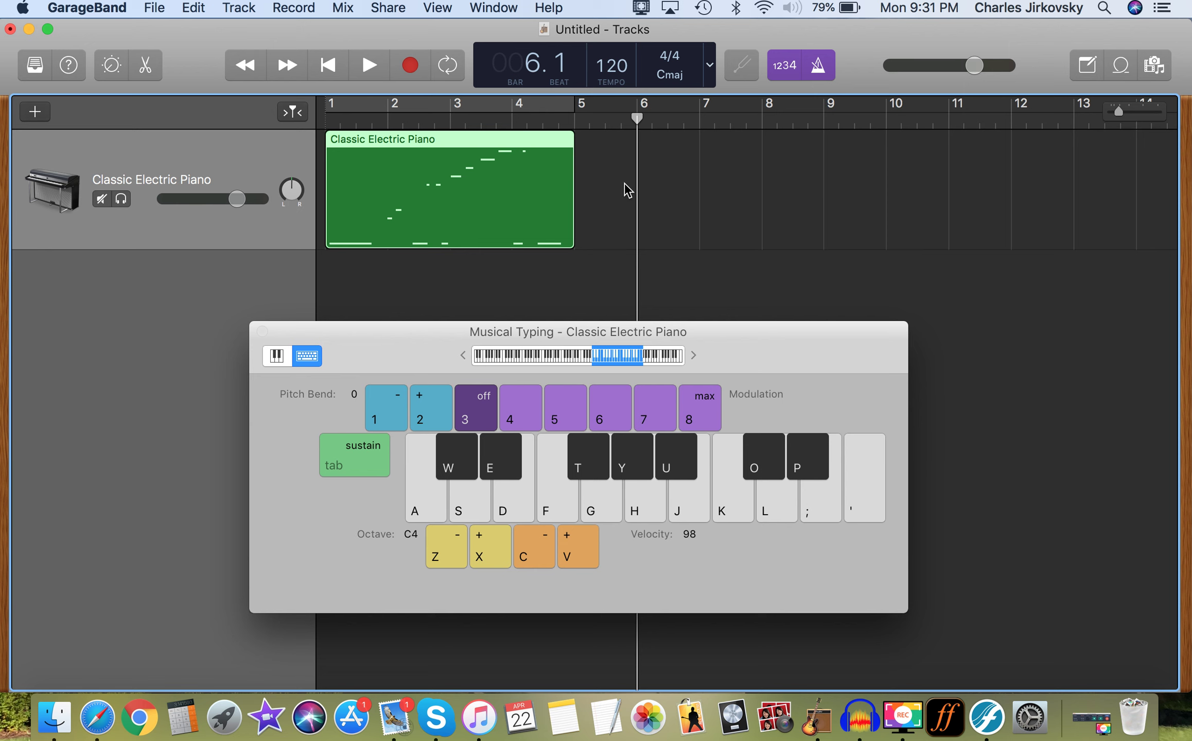
Step: Set the project tempo to 100
double_click(618, 67)
type("100")
key("Return")
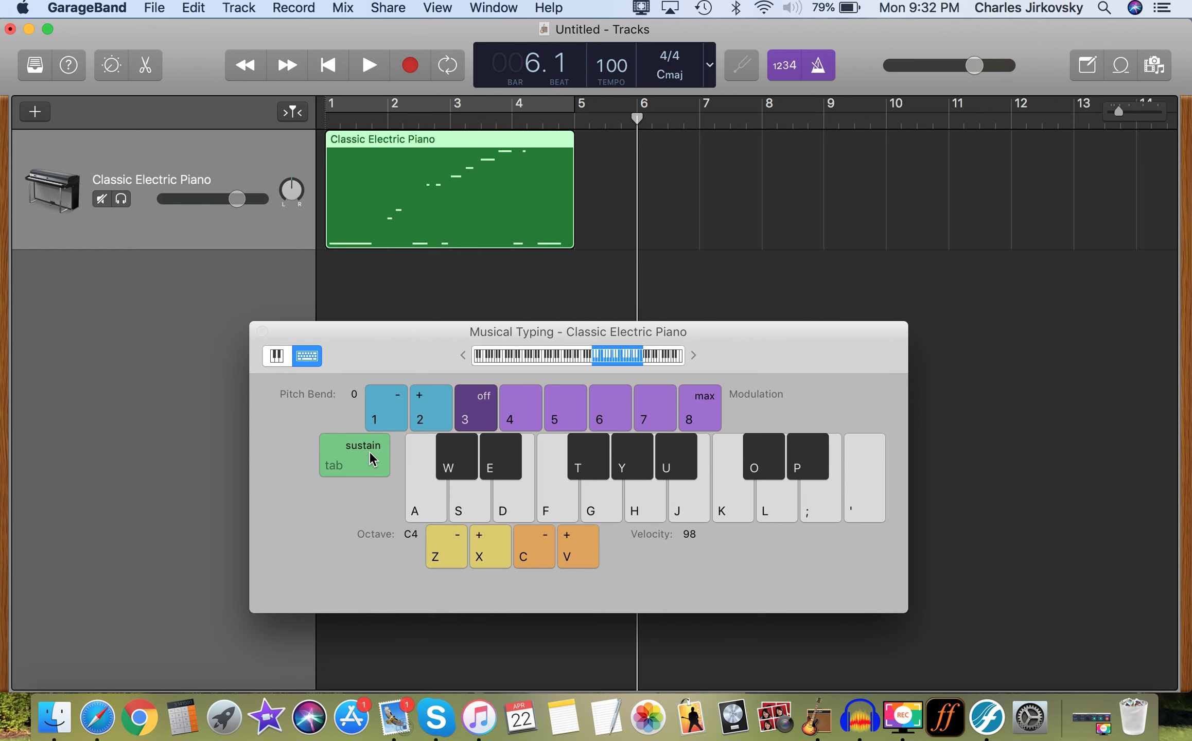
Step: Play the recorded piano region from bar 1 to hear it at the new tempo, and stop playback in bar 4
left_click(328, 65)
left_click(369, 65)
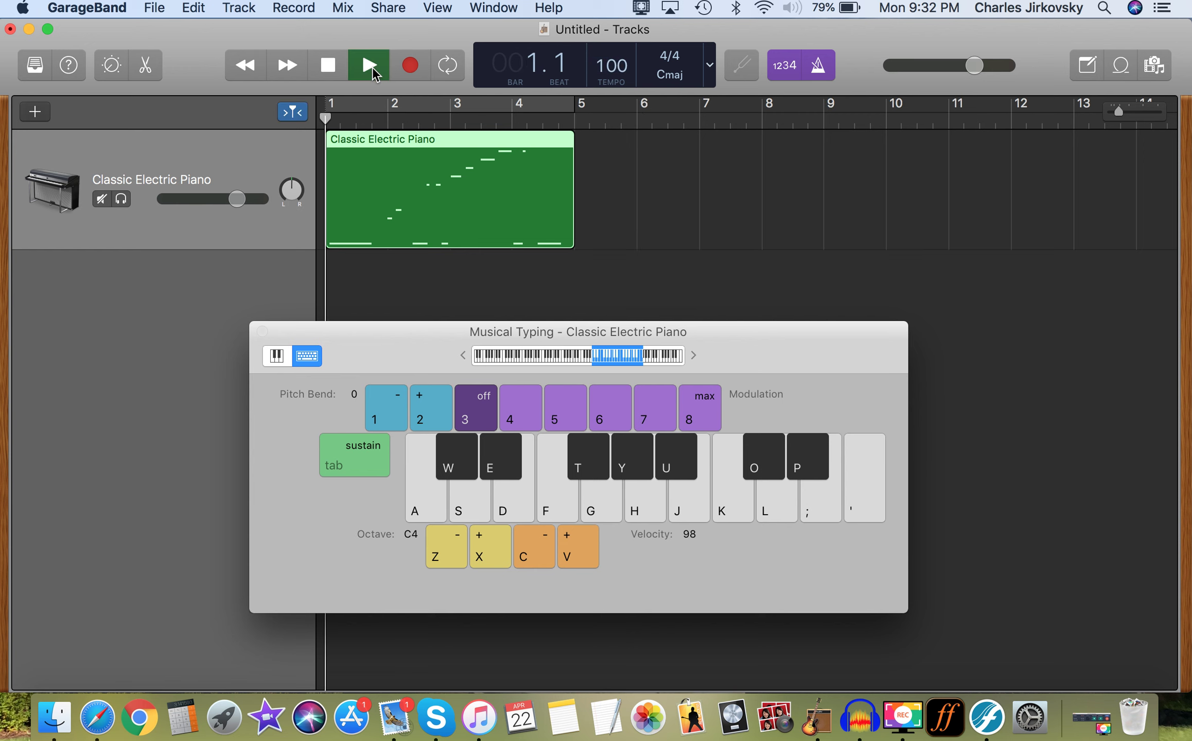
key("f")
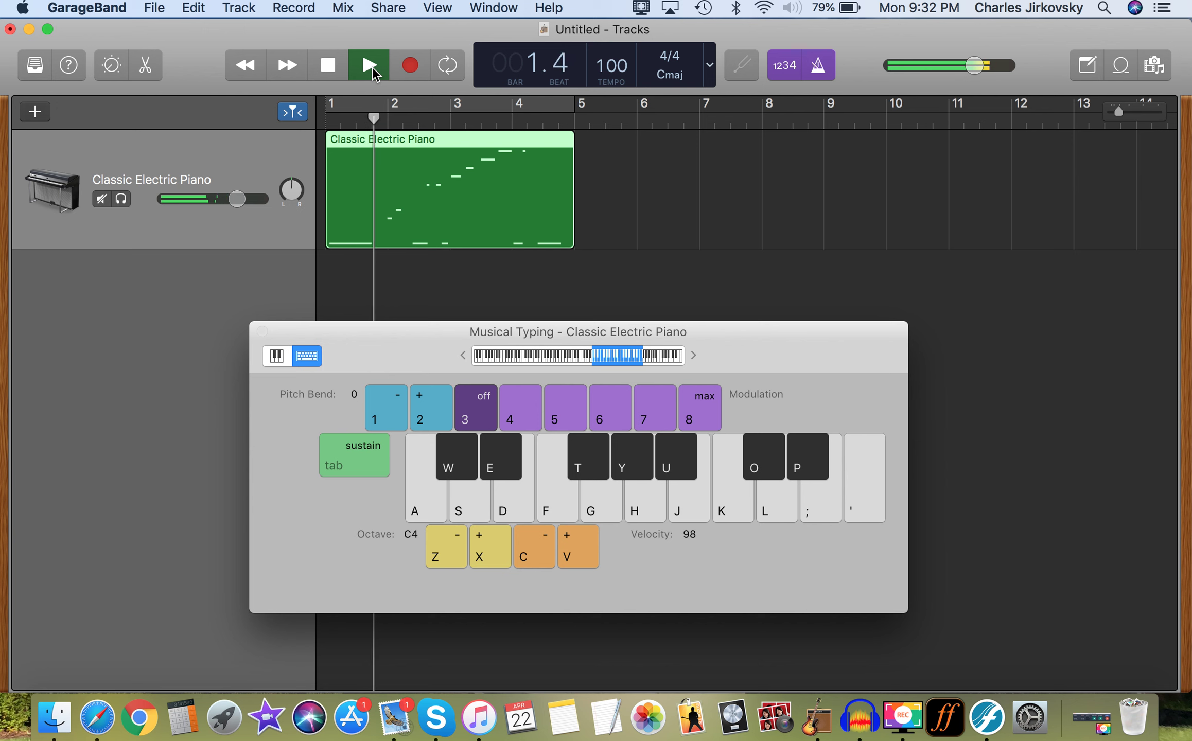
key("f")
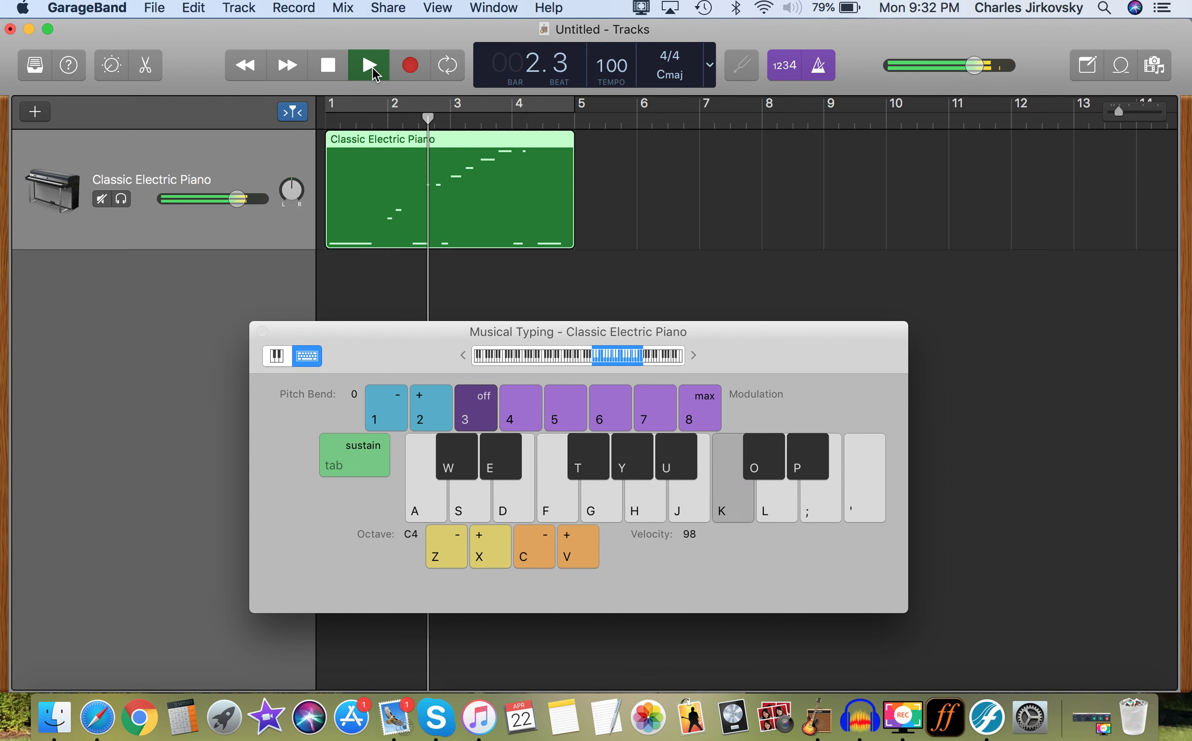
key("f")
key("o")
key("l")
key("p")
key("apostrophe")
key("f")
key("apostrophe")
key("f")
left_click(373, 72)
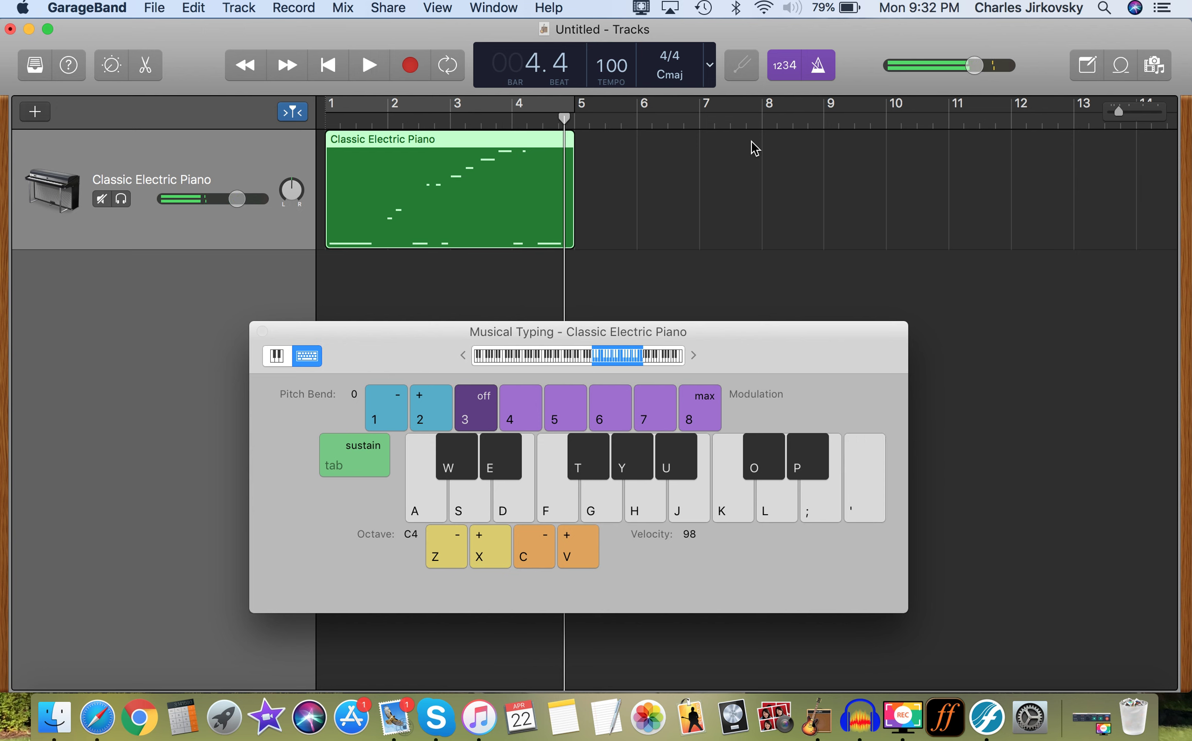
Step: Look through the available time signatures and key signatures, keeping 4/4 and C major
left_click(675, 61)
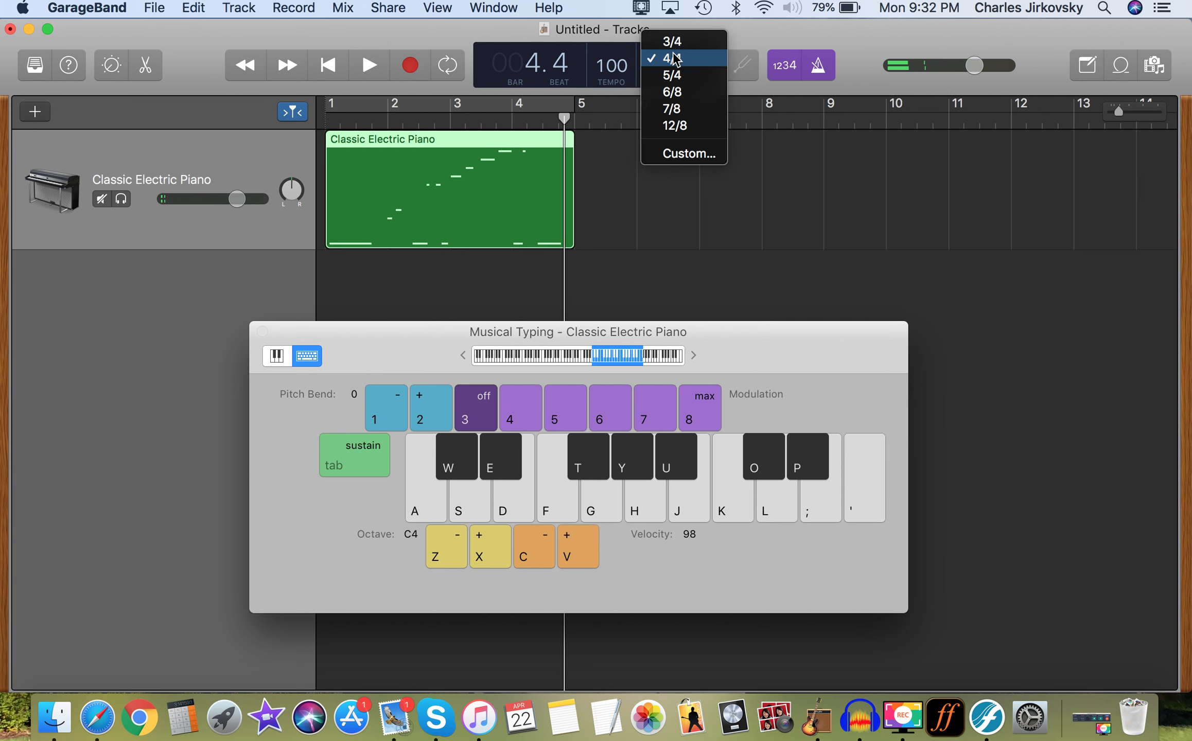
left_click(778, 203)
left_click(672, 81)
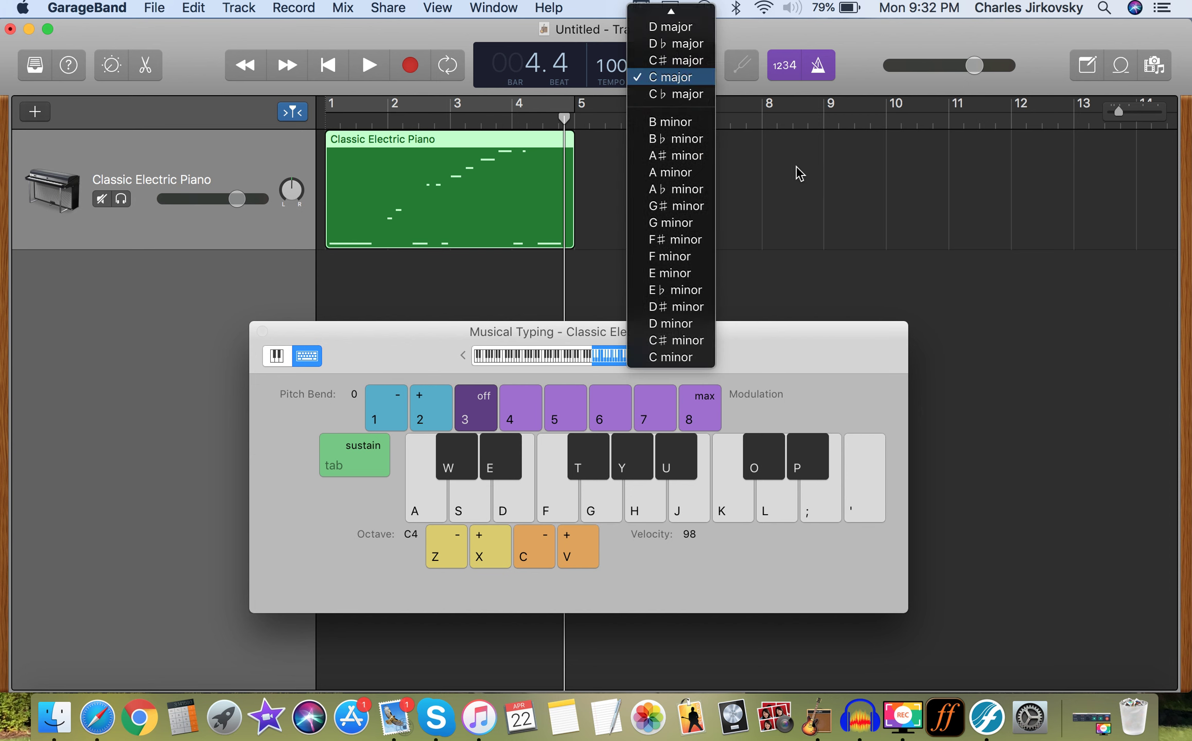
left_click(854, 225)
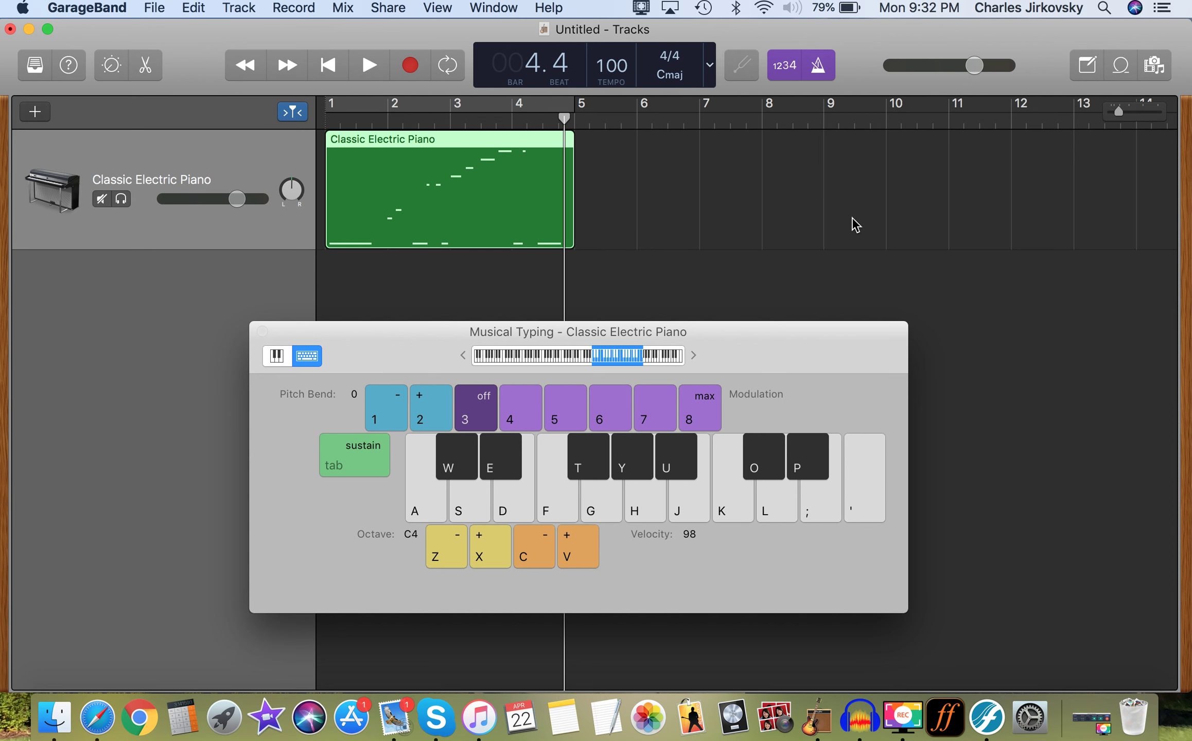
Step: Try the Time display mode in the control bar display, and return it to Beats & Project
left_click(710, 65)
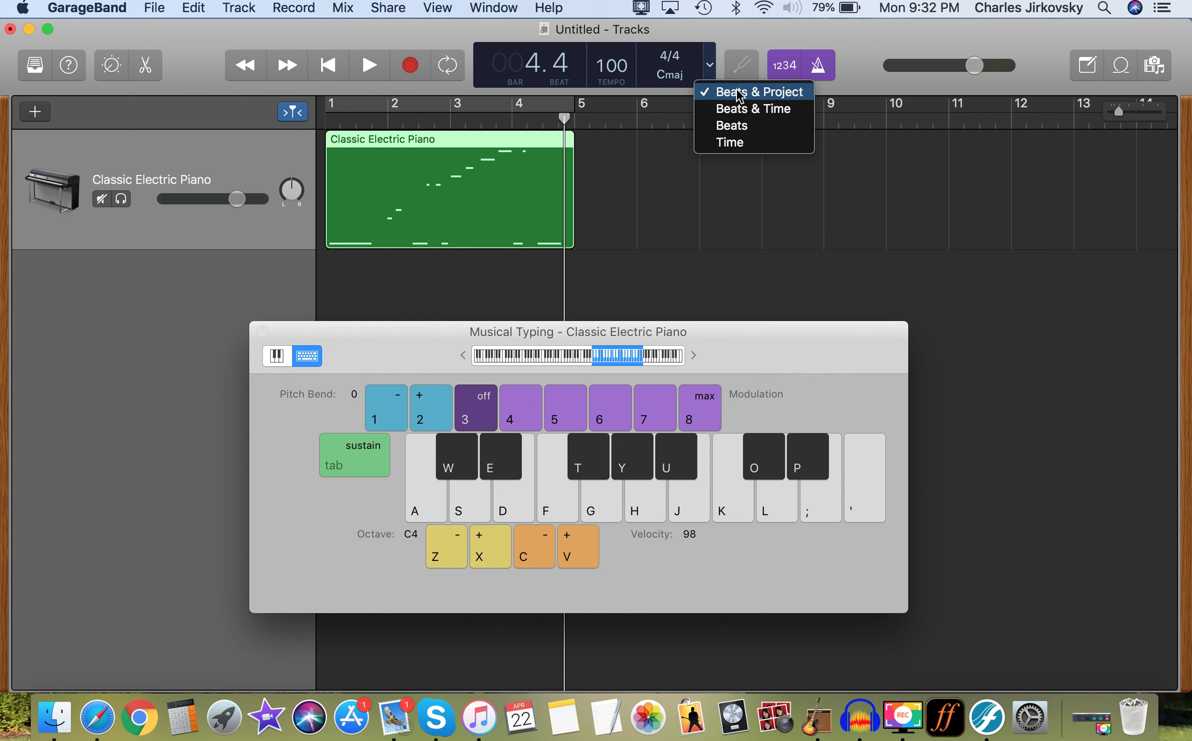
left_click(723, 146)
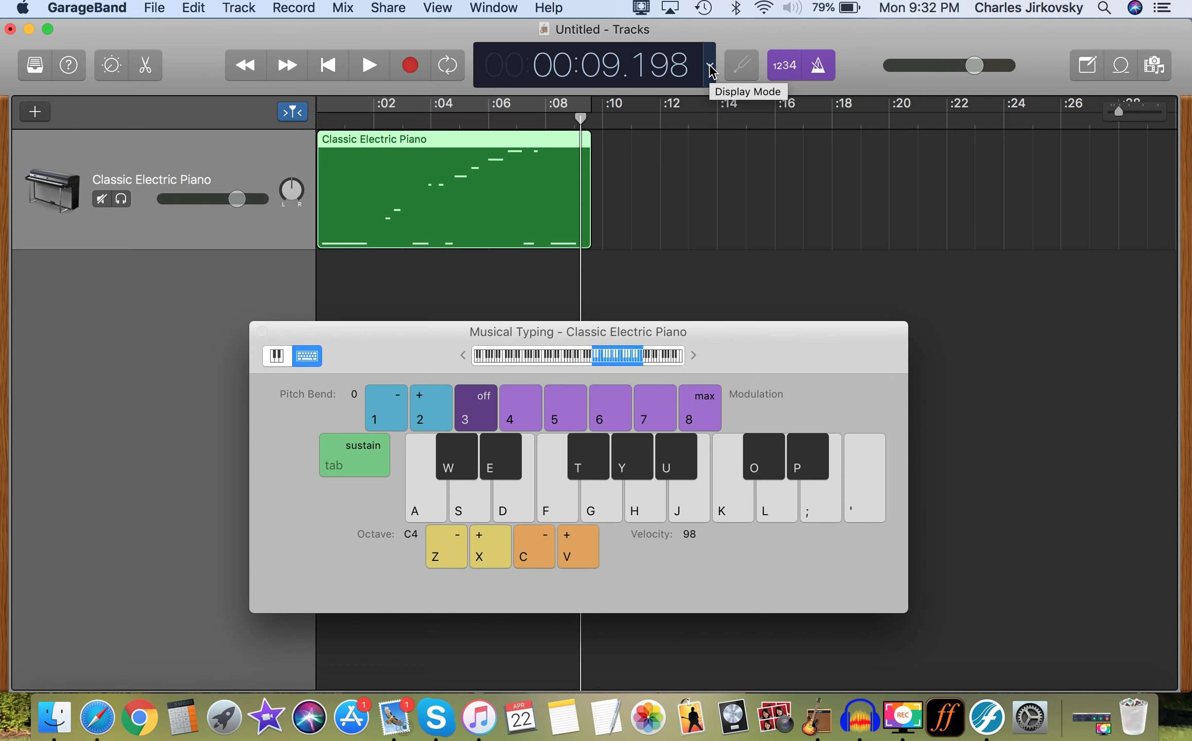
left_click(710, 68)
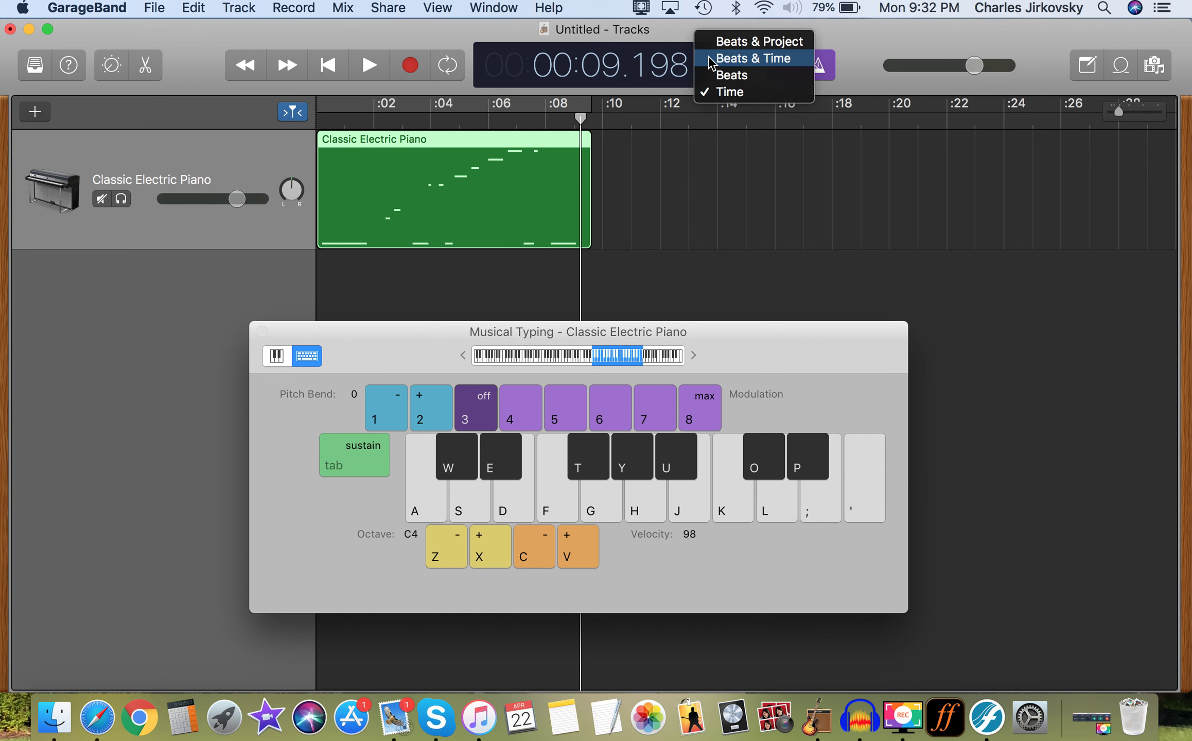
left_click(730, 42)
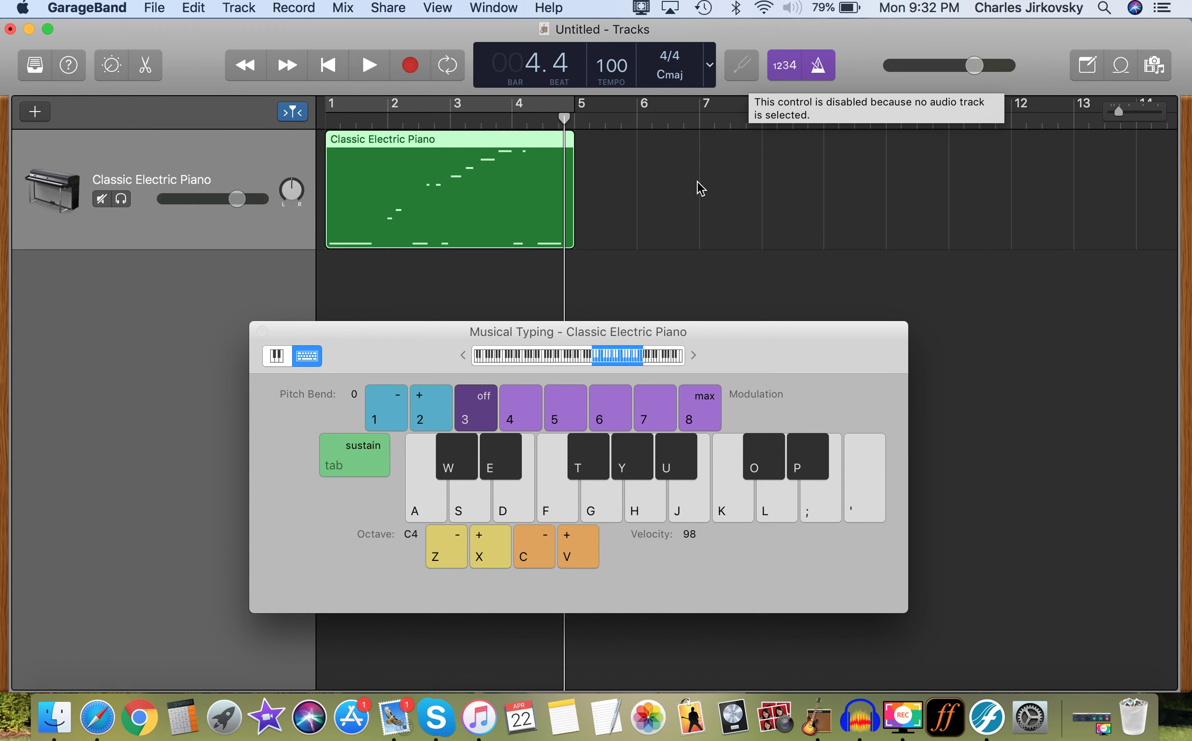
Step: Add a microphone audio track recording from Input 1, and close the Musical Typing window
left_click(32, 116)
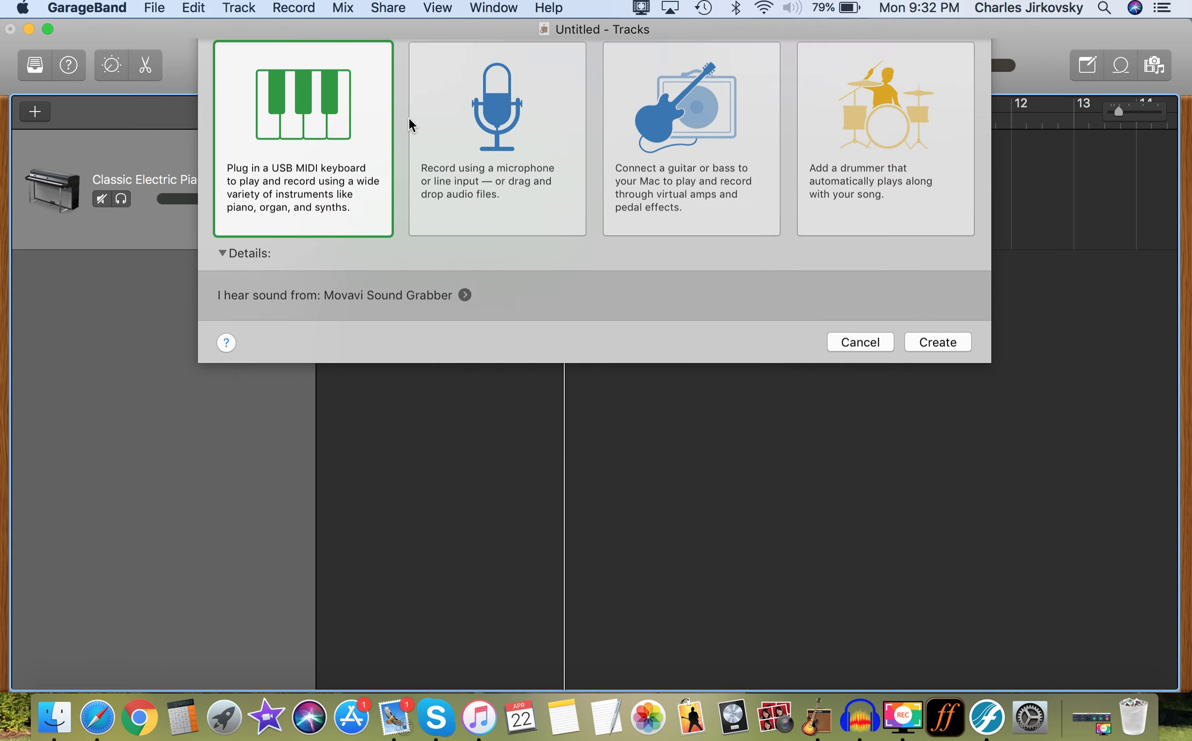
left_click(538, 155)
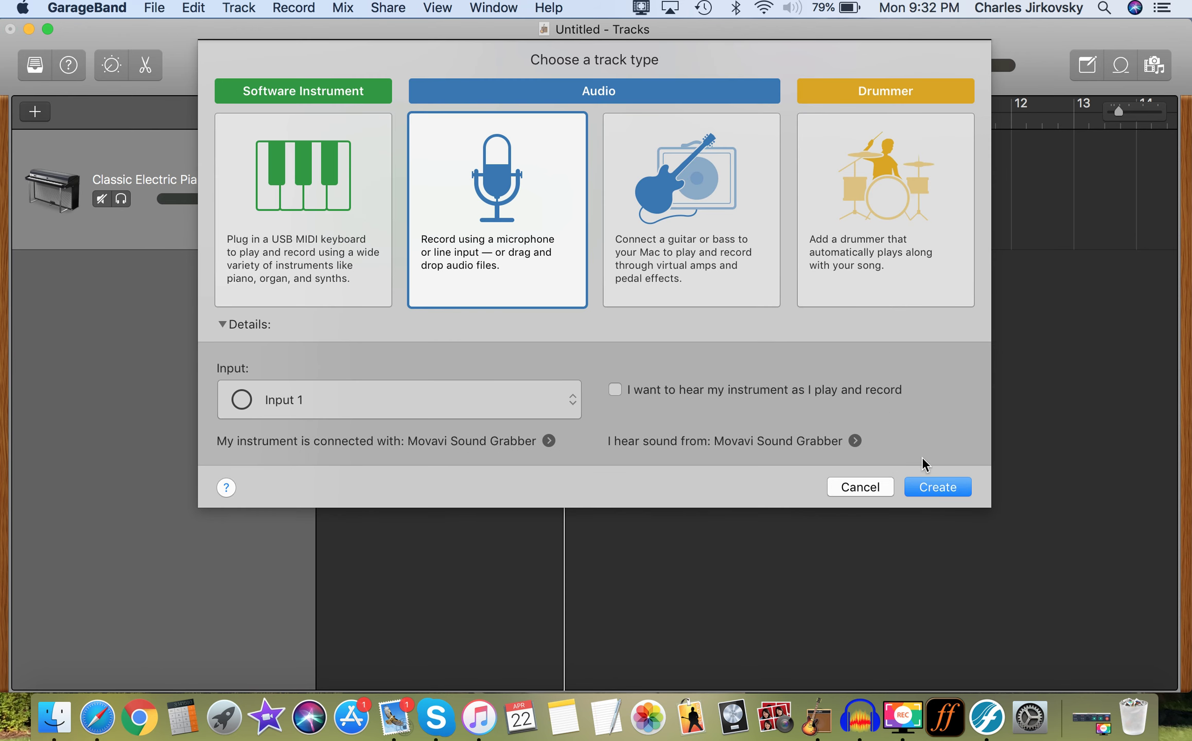
left_click(944, 487)
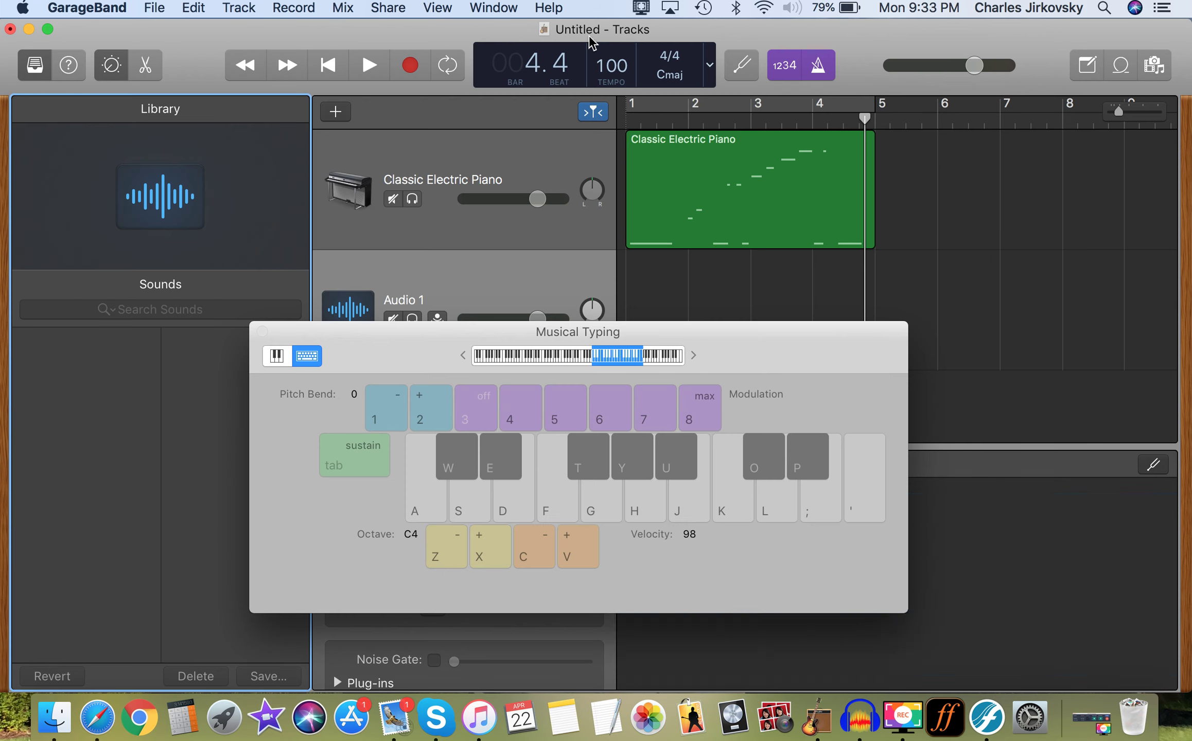
left_click(263, 332)
Step: View the tuner for the Audio 1 track, close it, and delete that audio track
left_click(736, 74)
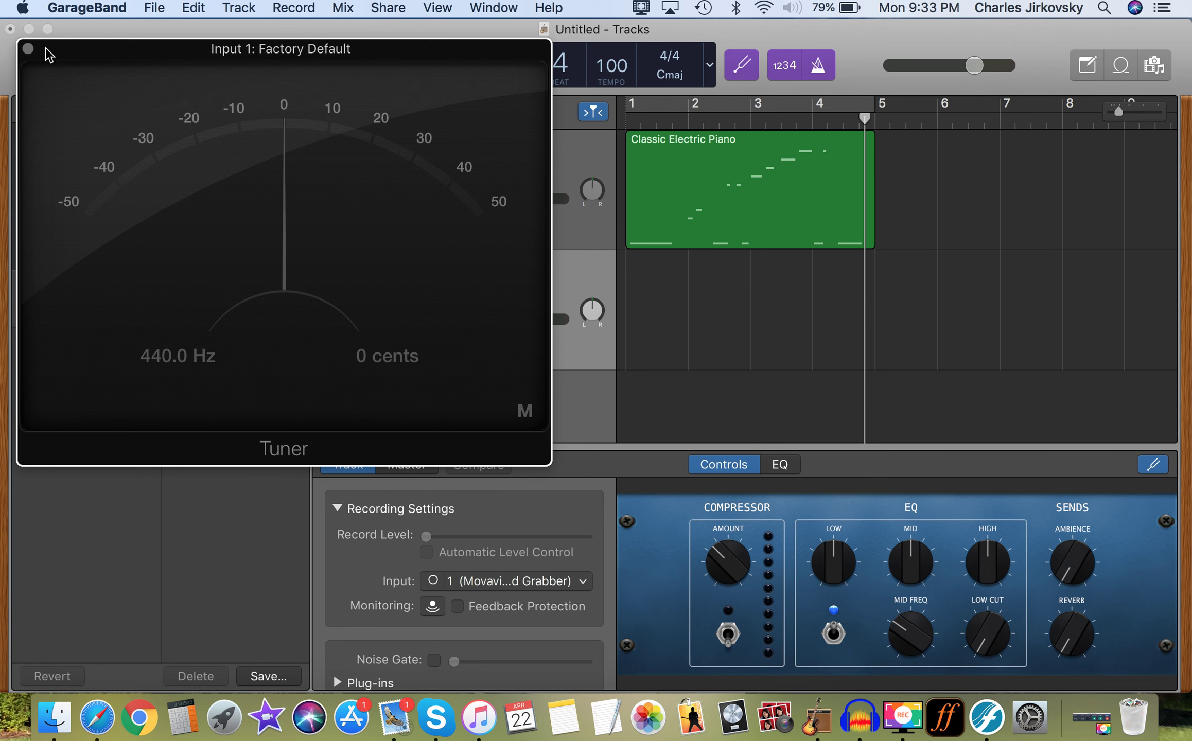
left_click(28, 49)
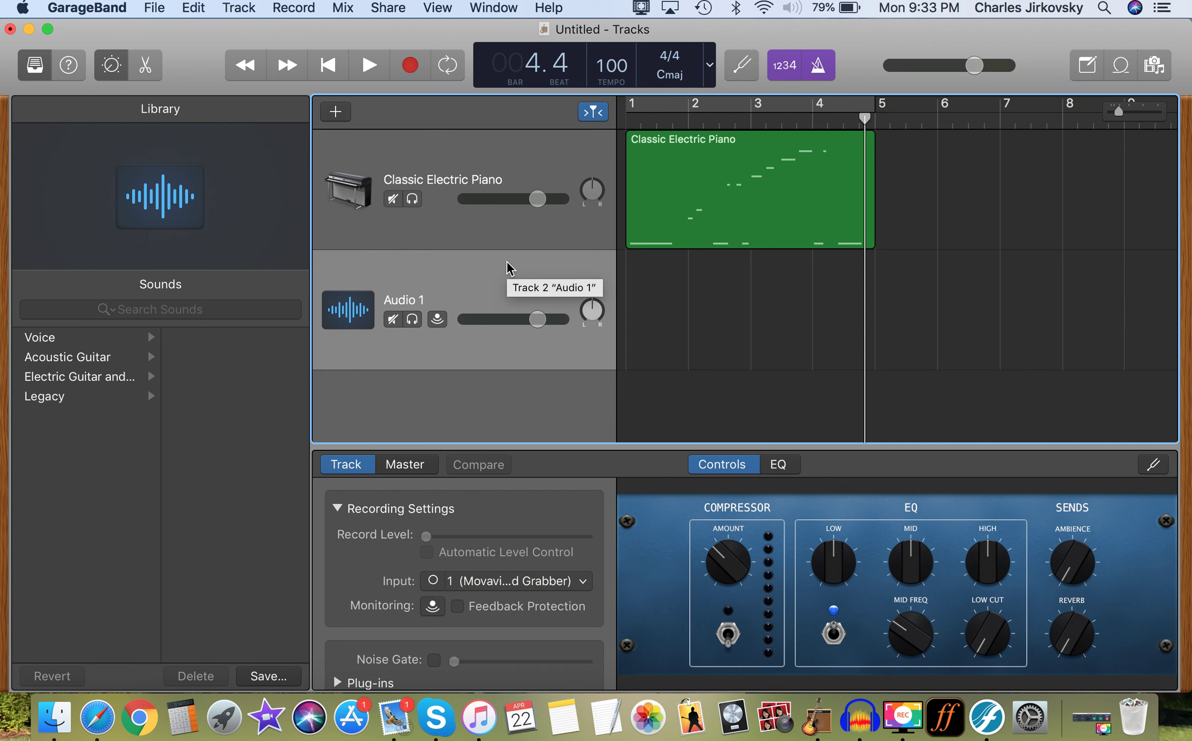
key("super+BackSpace")
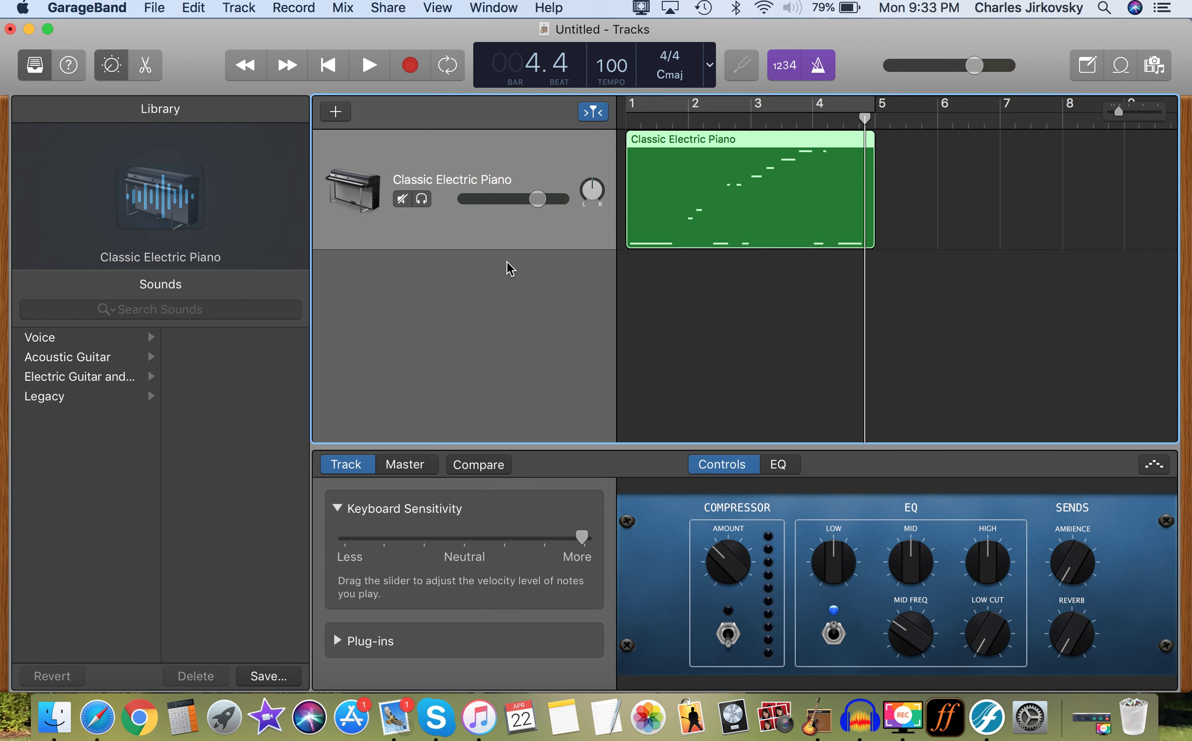
Step: Make a short test recording from bar 5 with the count-in off, and return the playhead to bar 5
left_click(785, 67)
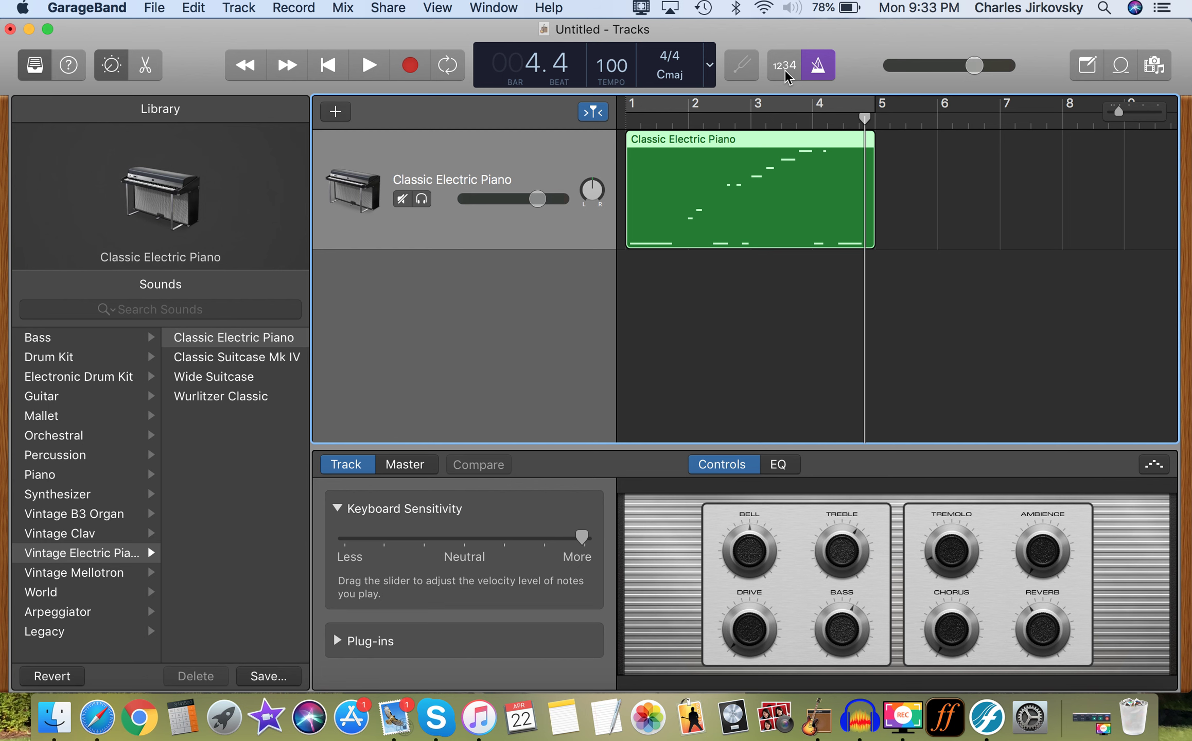
left_click(874, 121)
left_click(407, 67)
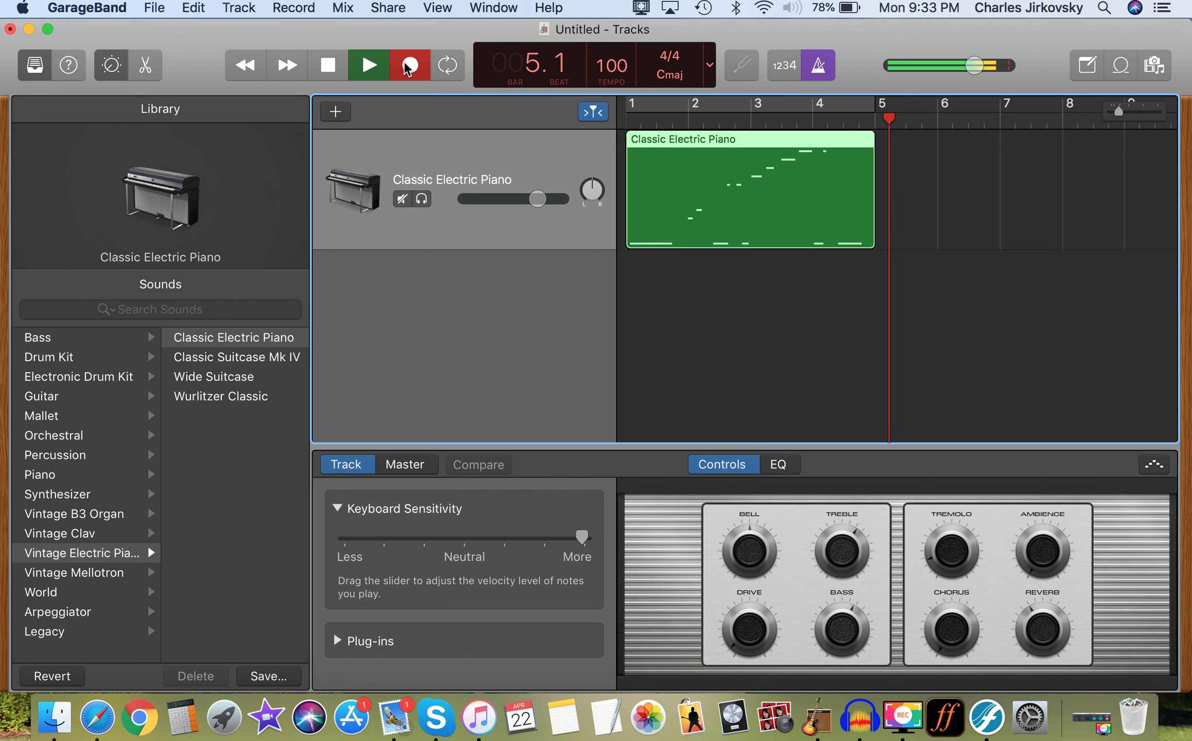
left_click(328, 66)
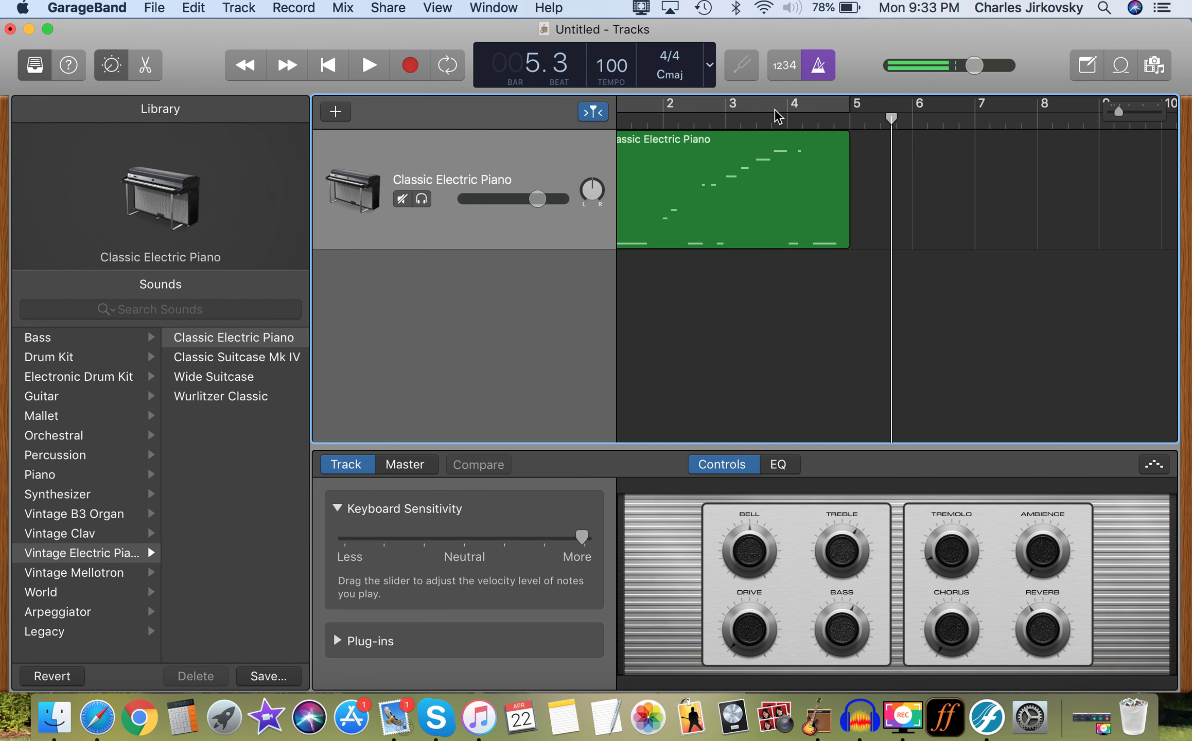
left_click_drag(886, 126, 852, 121)
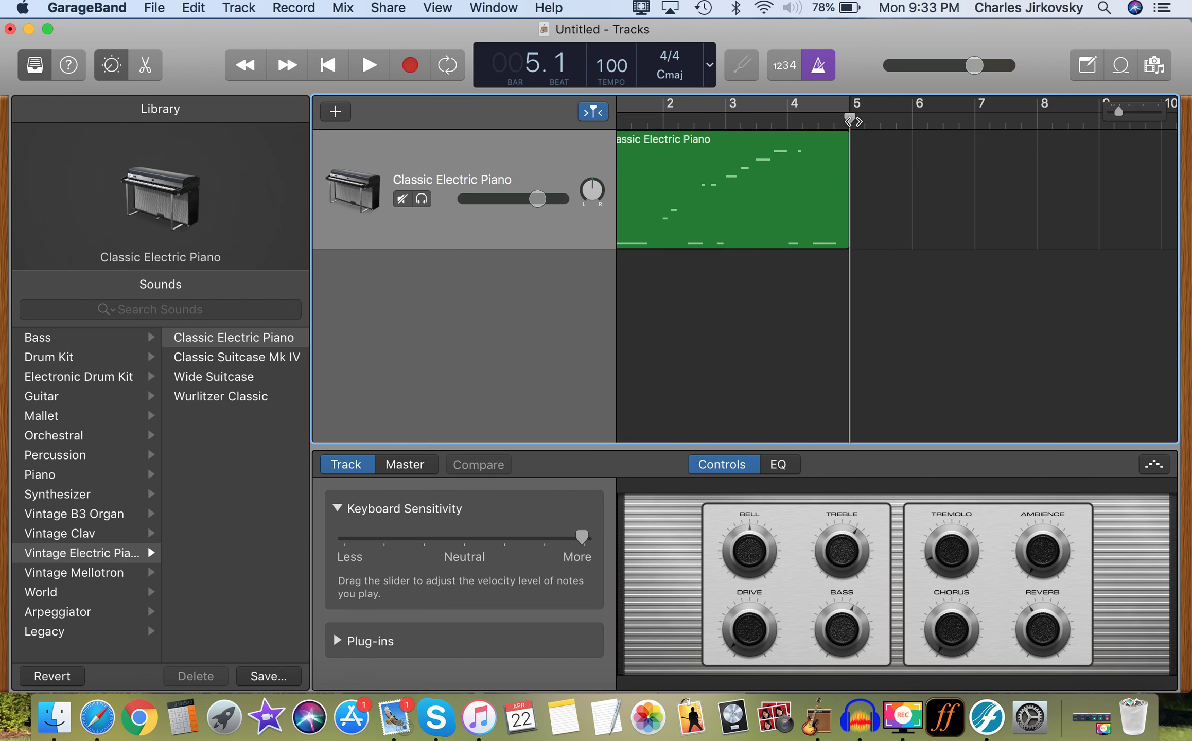
Step: Turn the count-in back on and check the available count-in lengths, keeping 1 Bar
left_click(785, 65)
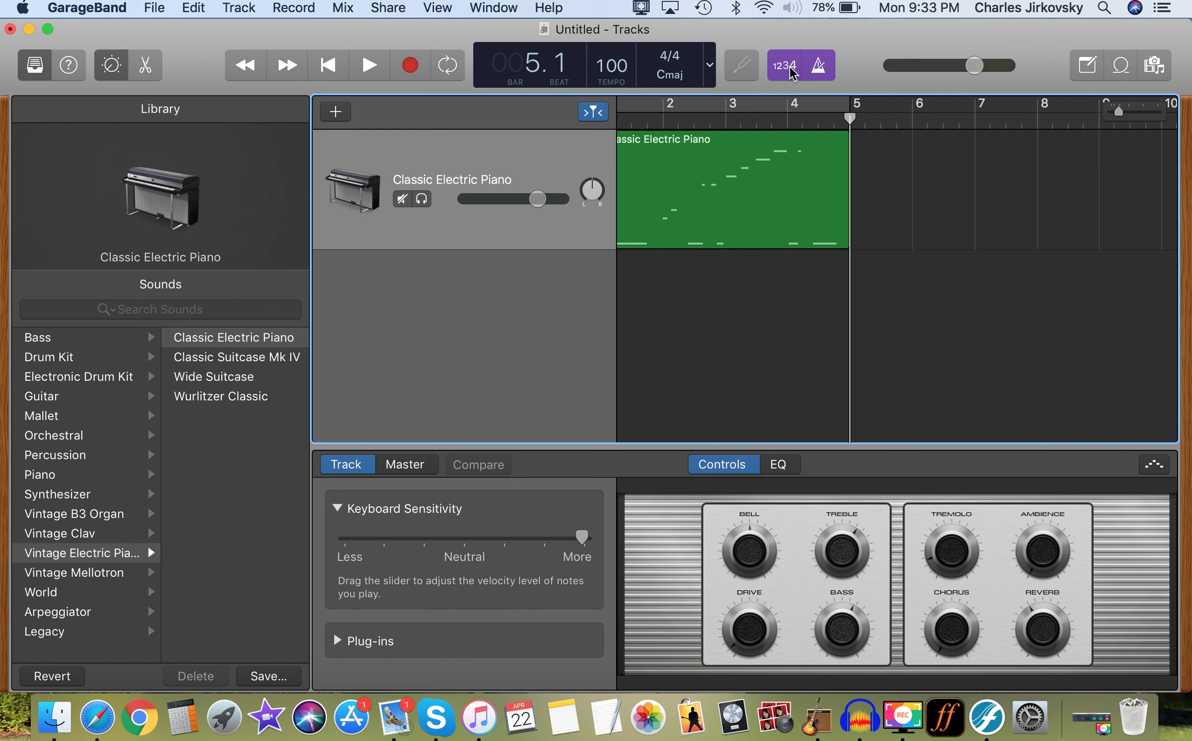
left_click(294, 8)
mouse_move(310, 33)
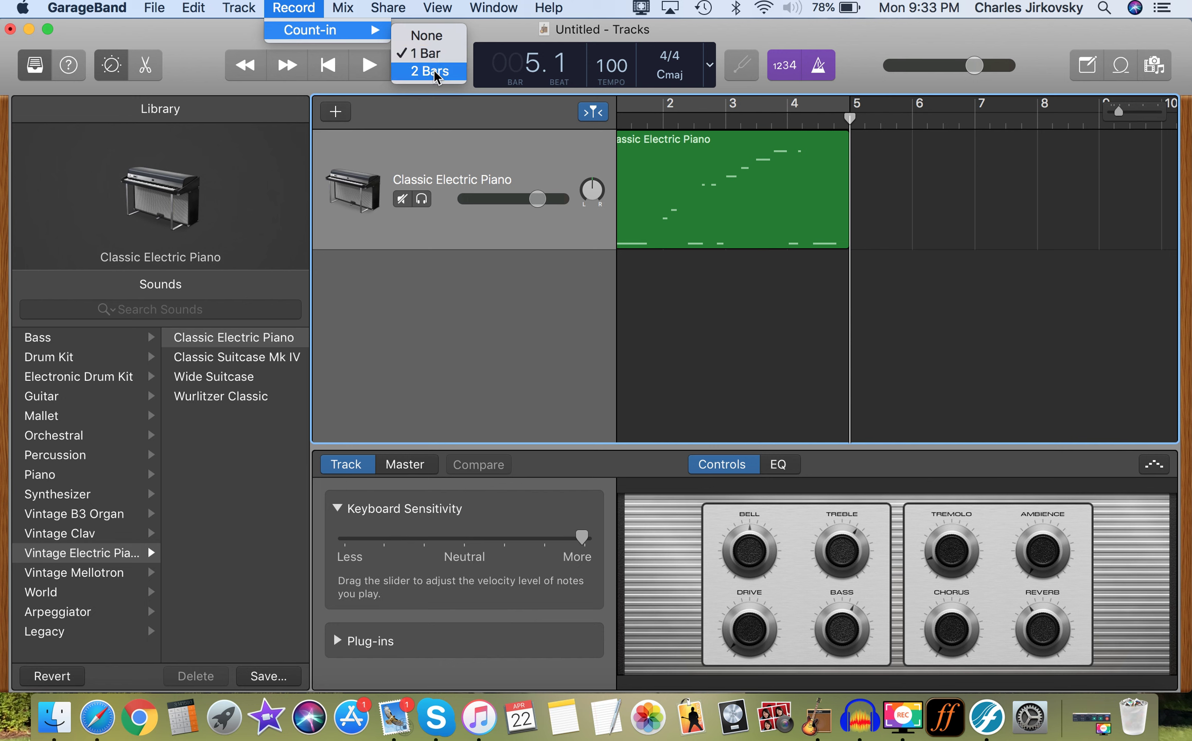
left_click(769, 286)
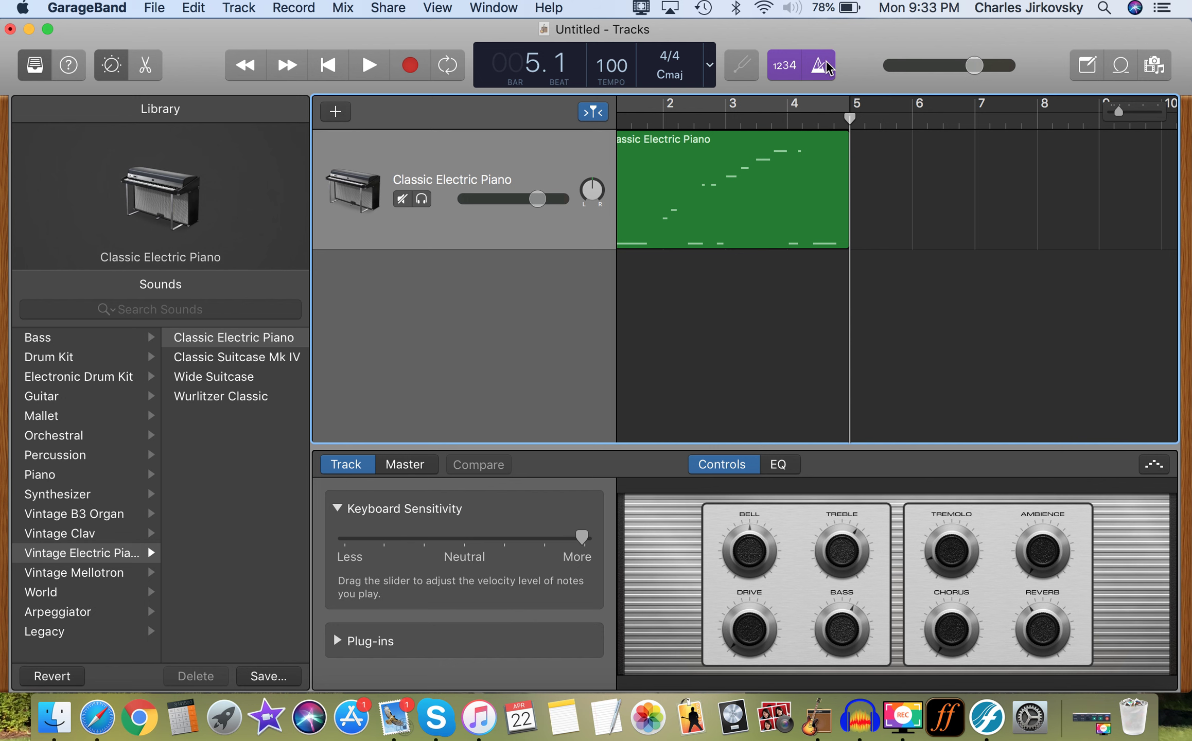
Step: Turn off the count-in, and switch the metronome off and on again
left_click(788, 68)
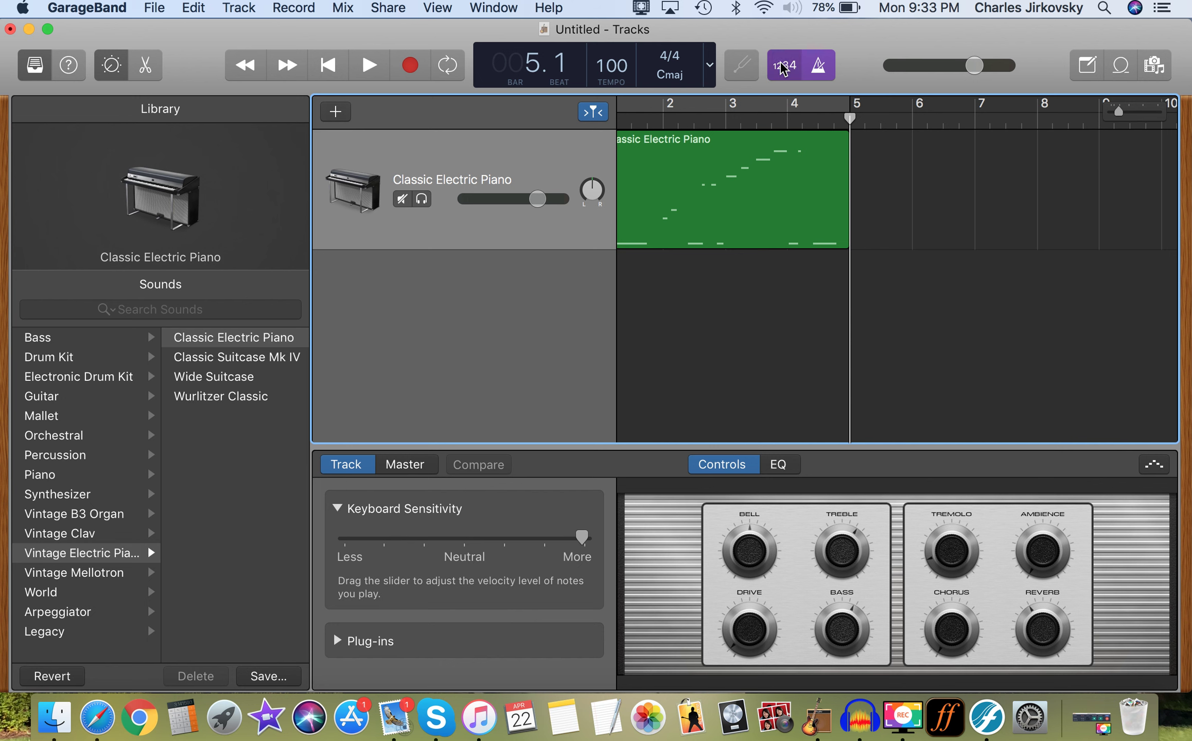
left_click(819, 65)
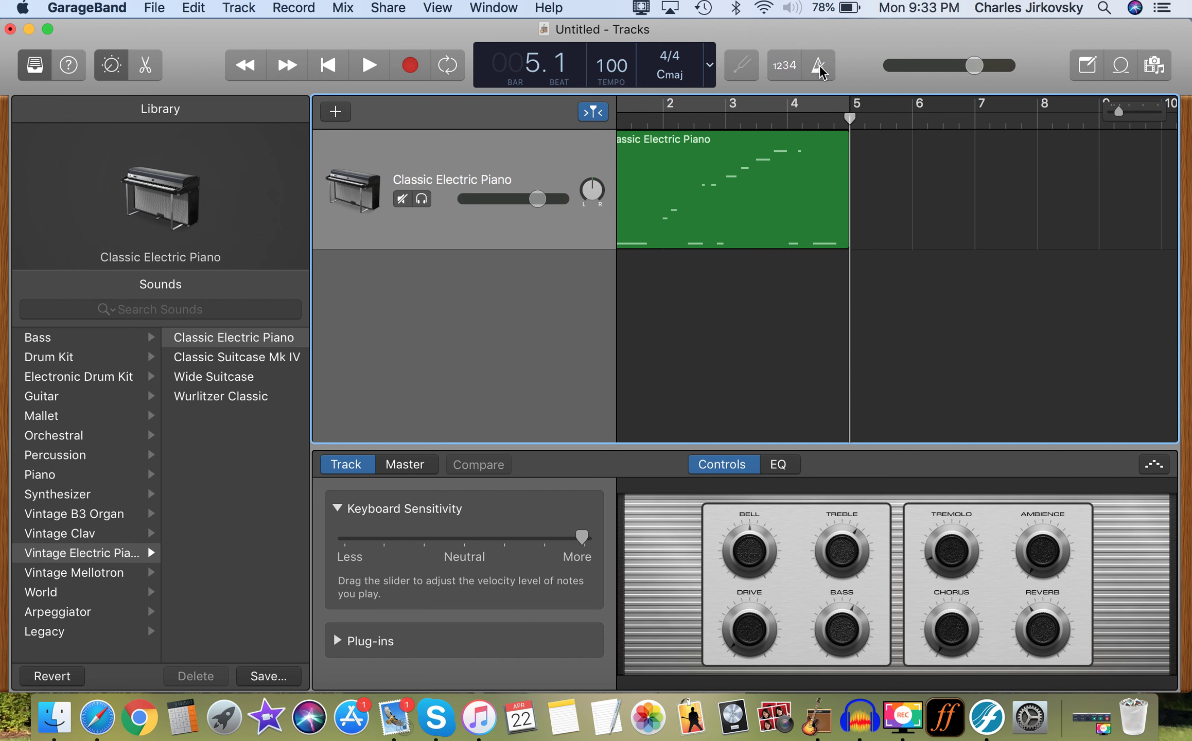
left_click(820, 72)
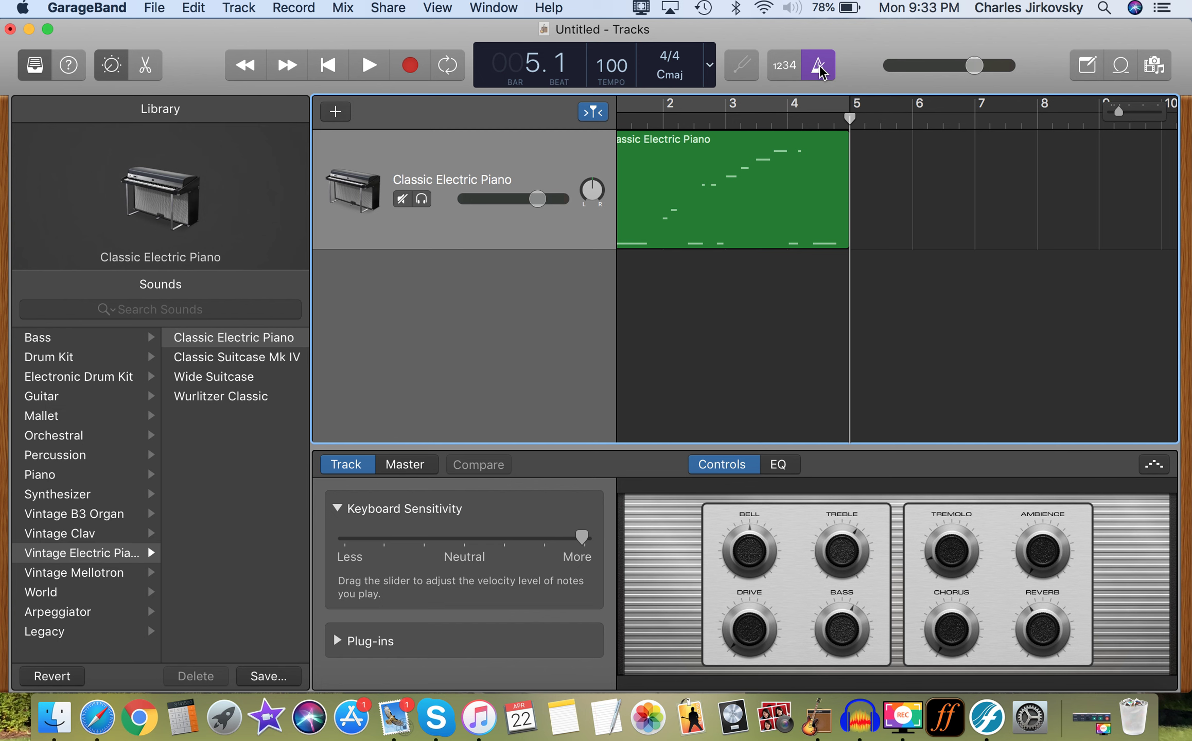
Step: Play from bar 5 to hear the metronome, switch it off during playback, and stop in bar 7
key("space")
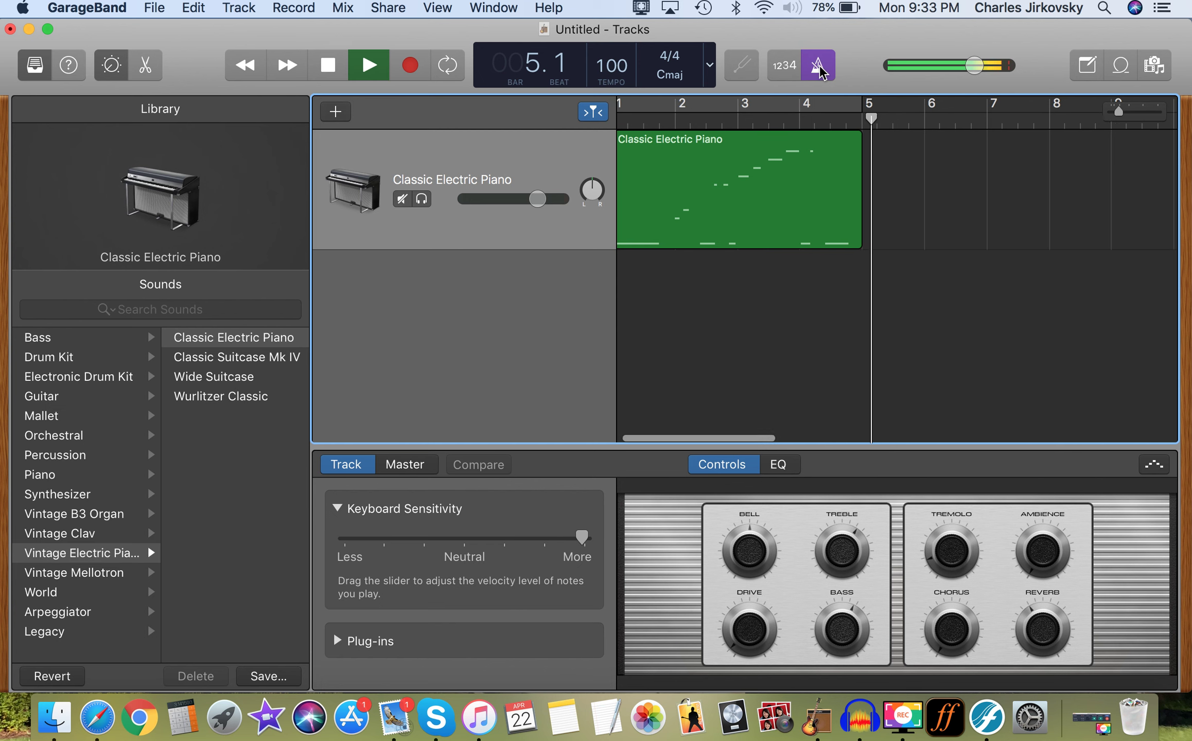
left_click(819, 68)
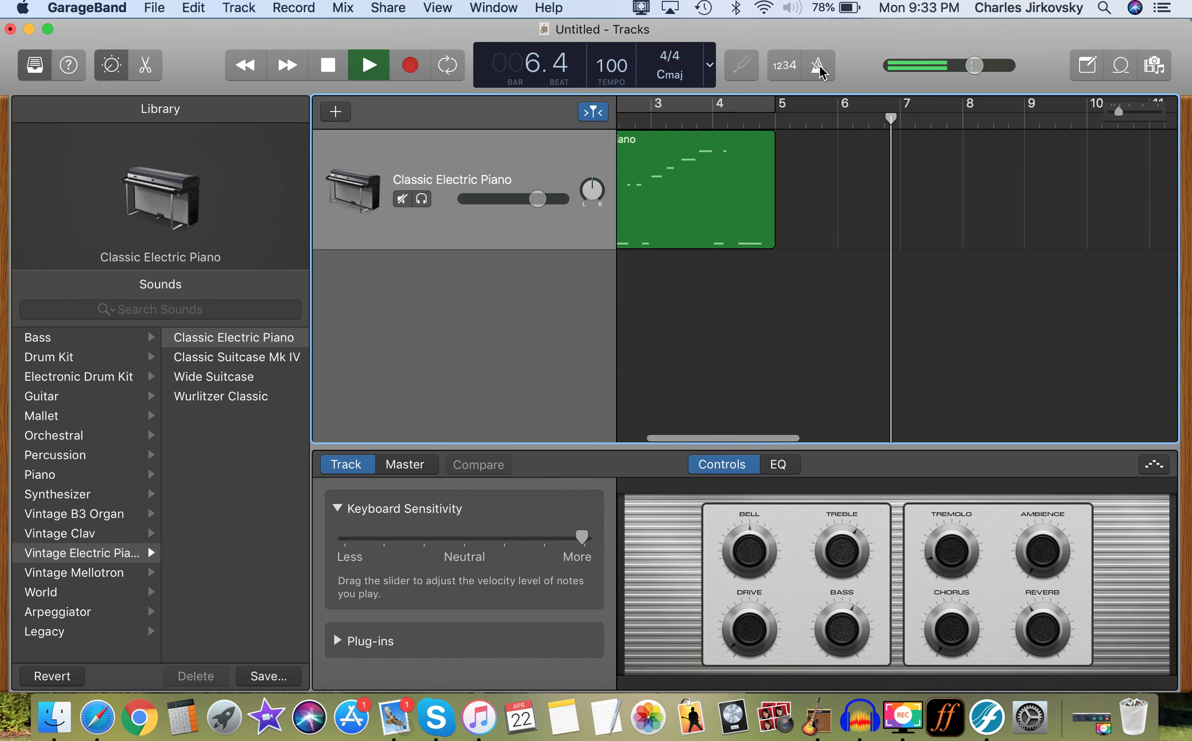
key("space")
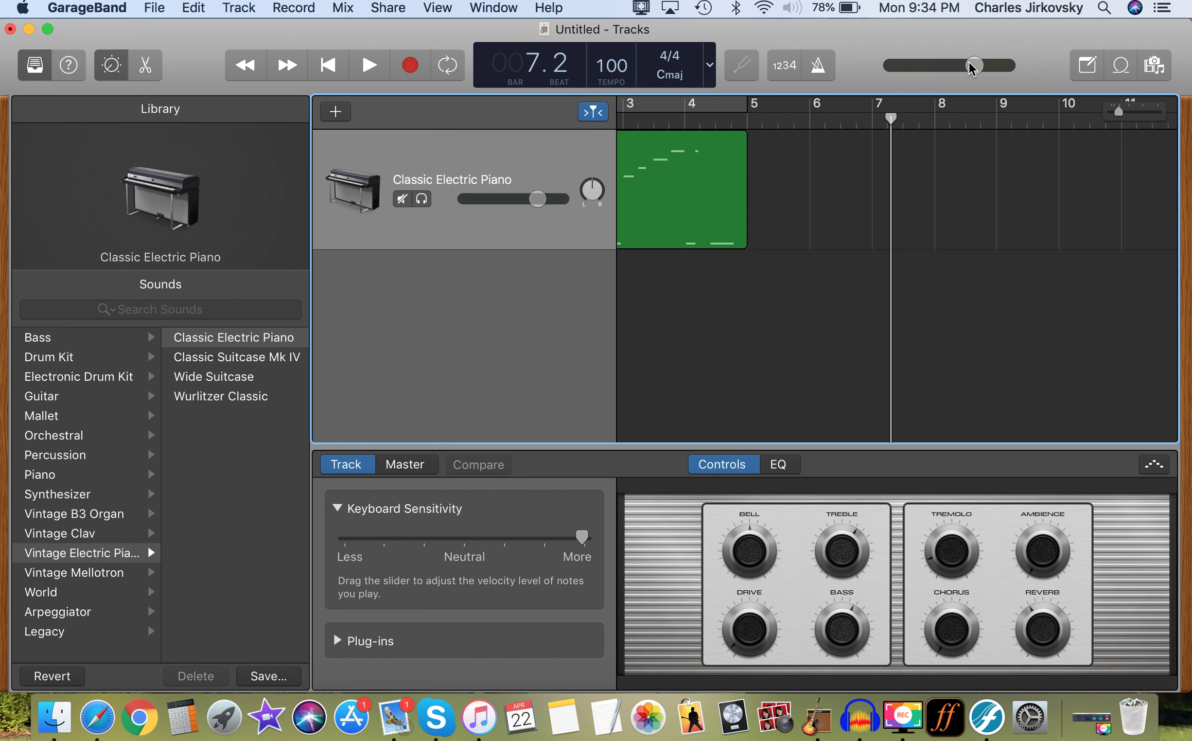
mouse_move(974, 69)
left_mouse_down()
mouse_move(931, 71)
mouse_move(973, 69)
left_mouse_up()
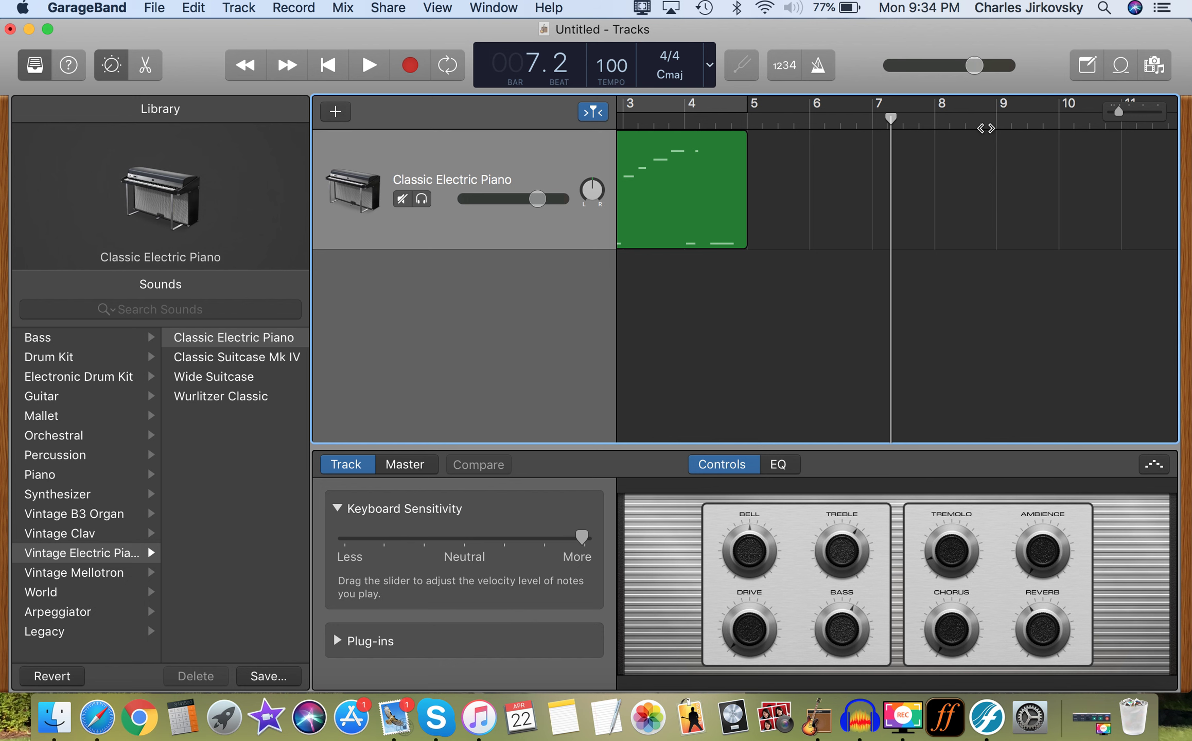
Step: Open the project's Note Pad and write "Note" in it
left_click(1087, 67)
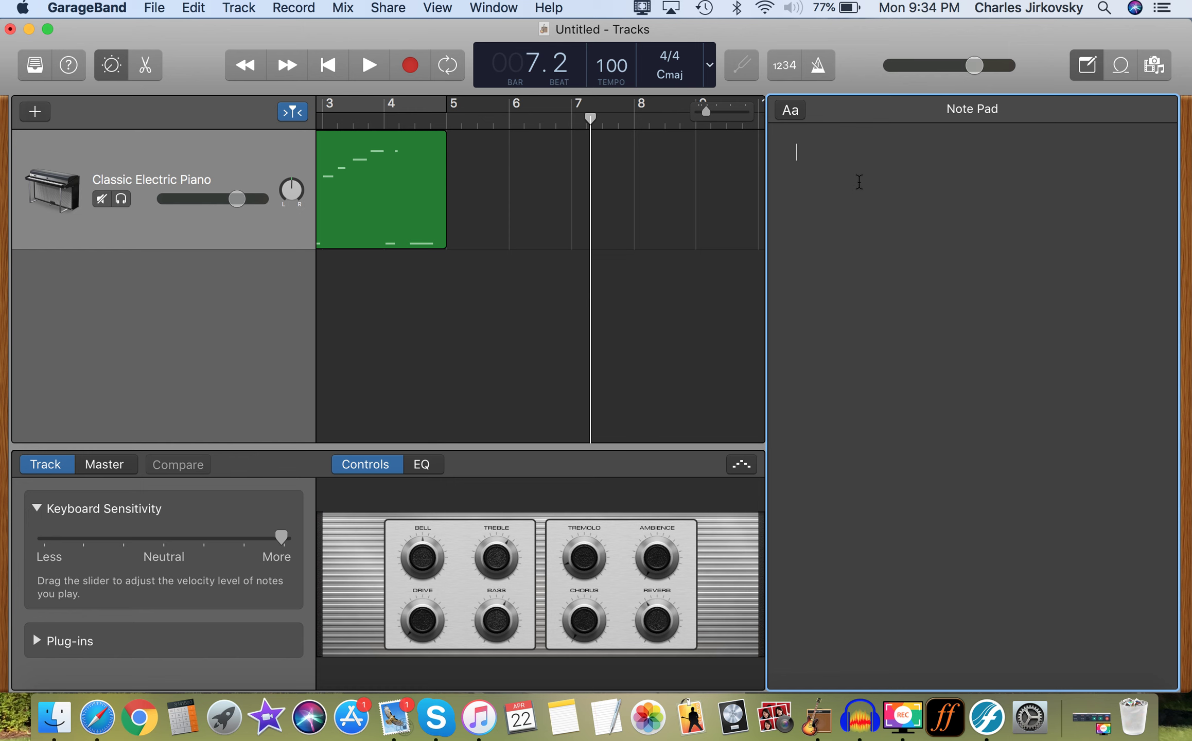
type("te")
left_click(1091, 718)
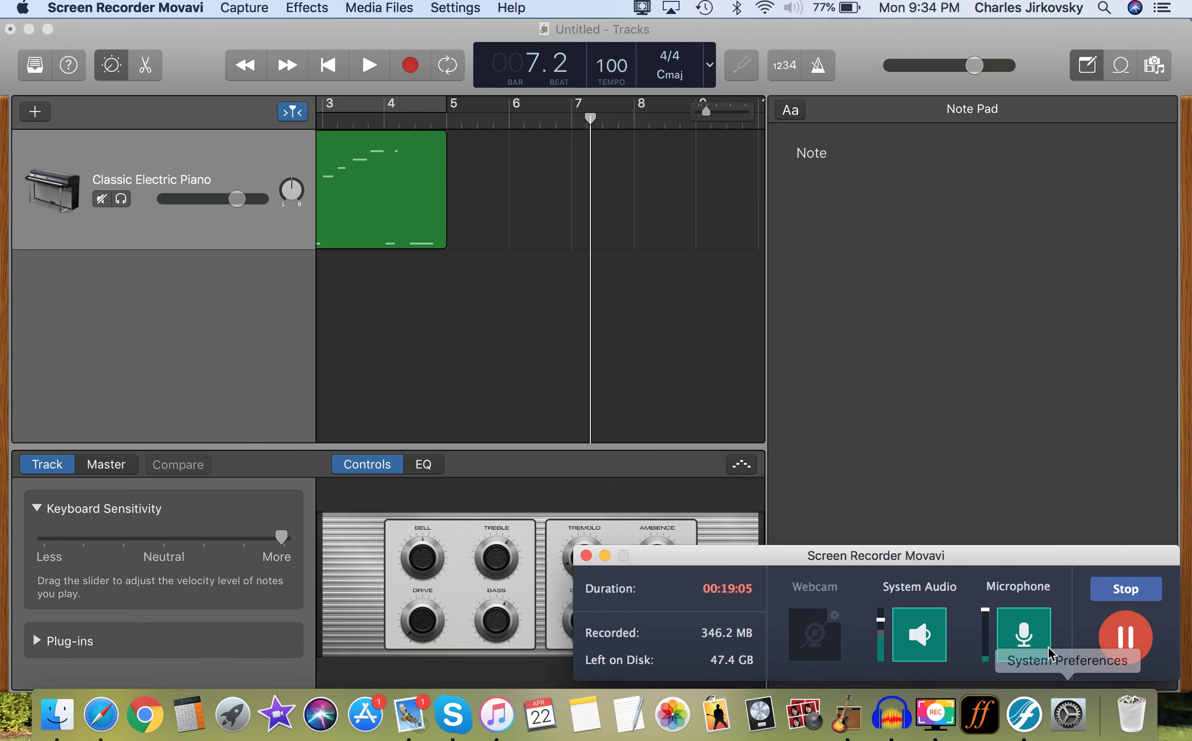
left_click(1130, 633)
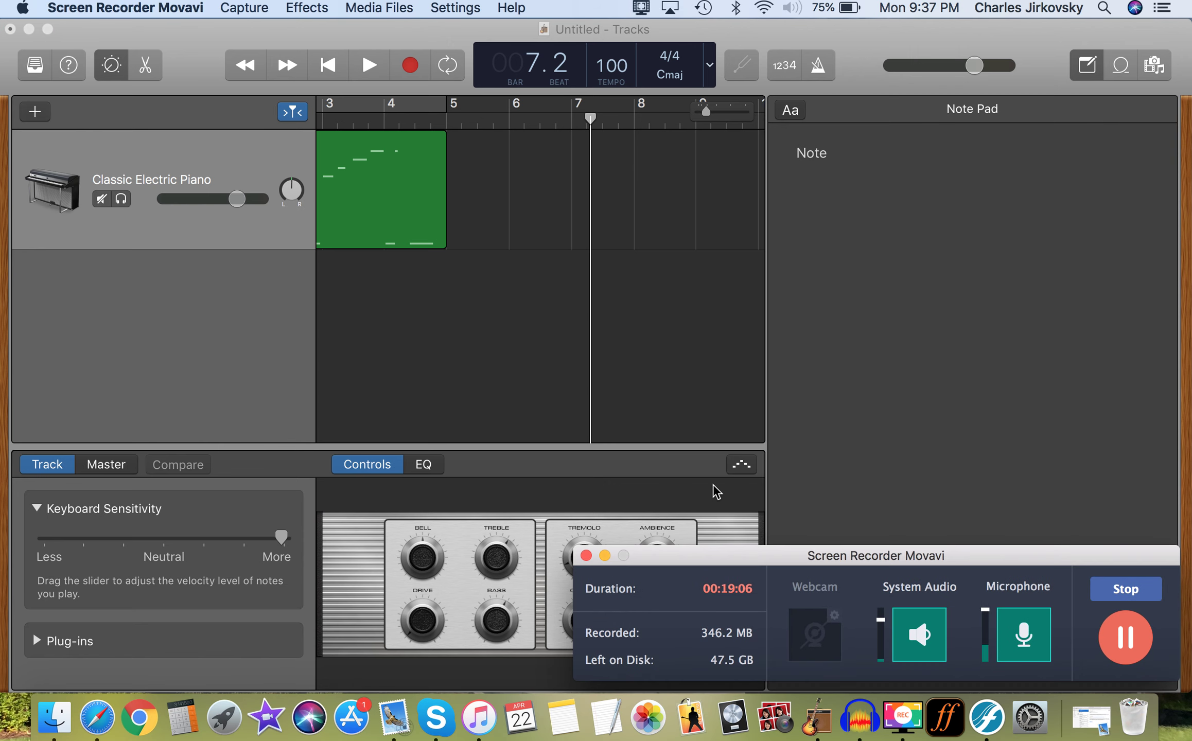
left_click(604, 556)
Step: Replace the Note Pad with the Loop Browser and look through its instrument, genre and descriptor categories, ending on the instruments
left_click(1084, 66)
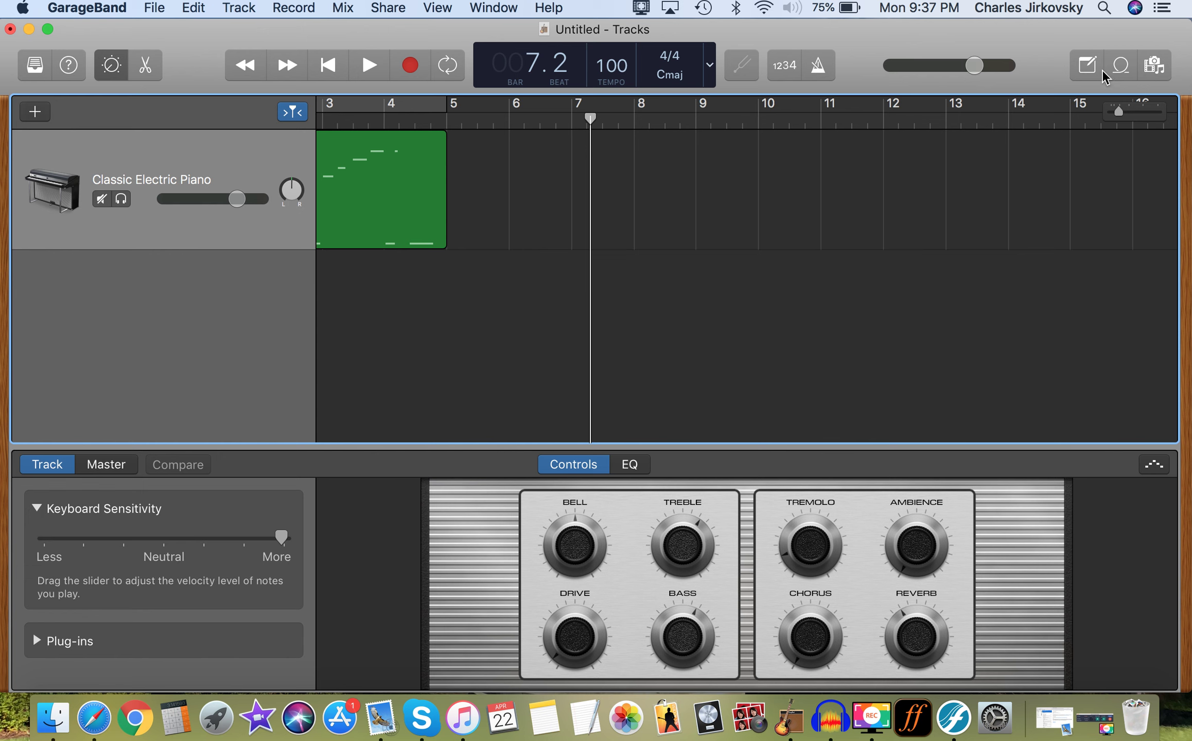
left_click(1118, 68)
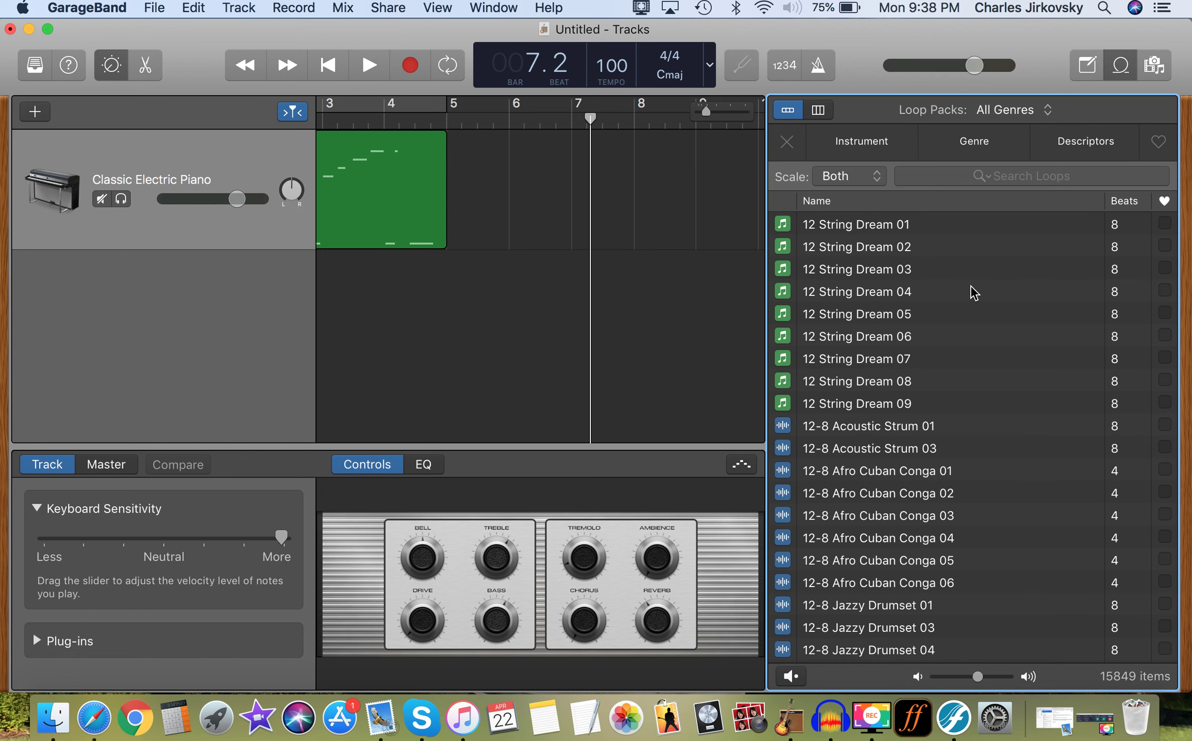
left_click(861, 146)
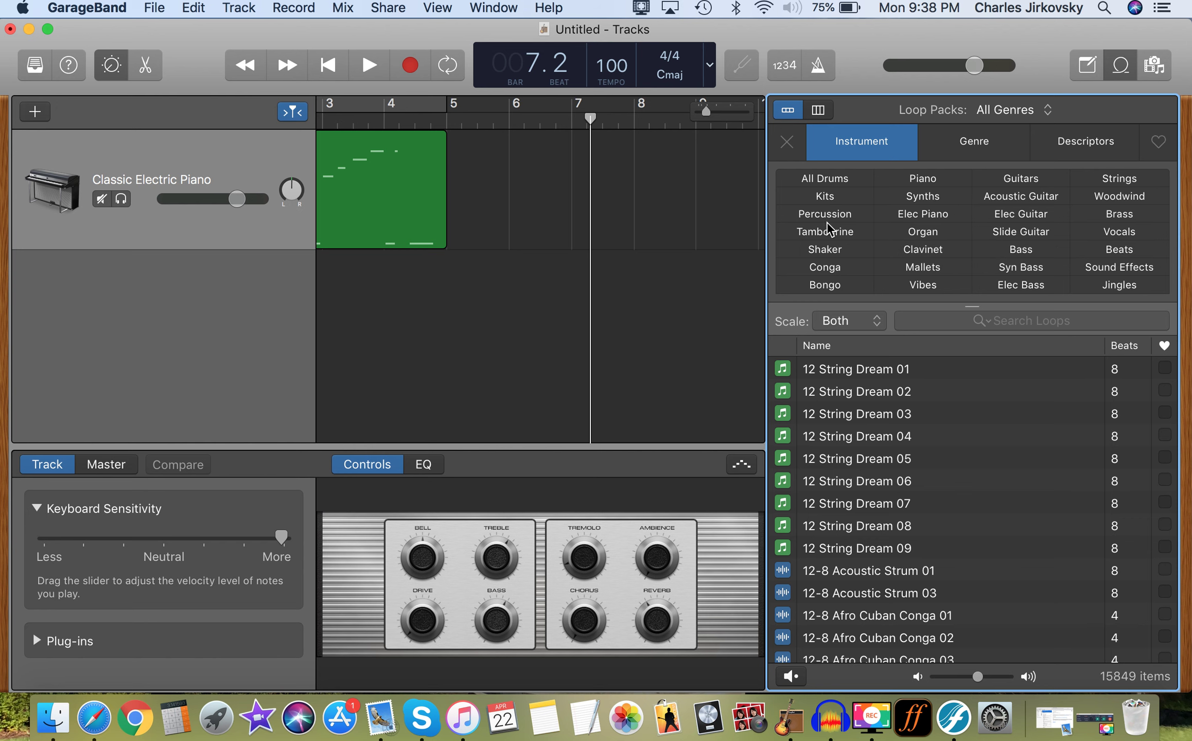
left_click(971, 148)
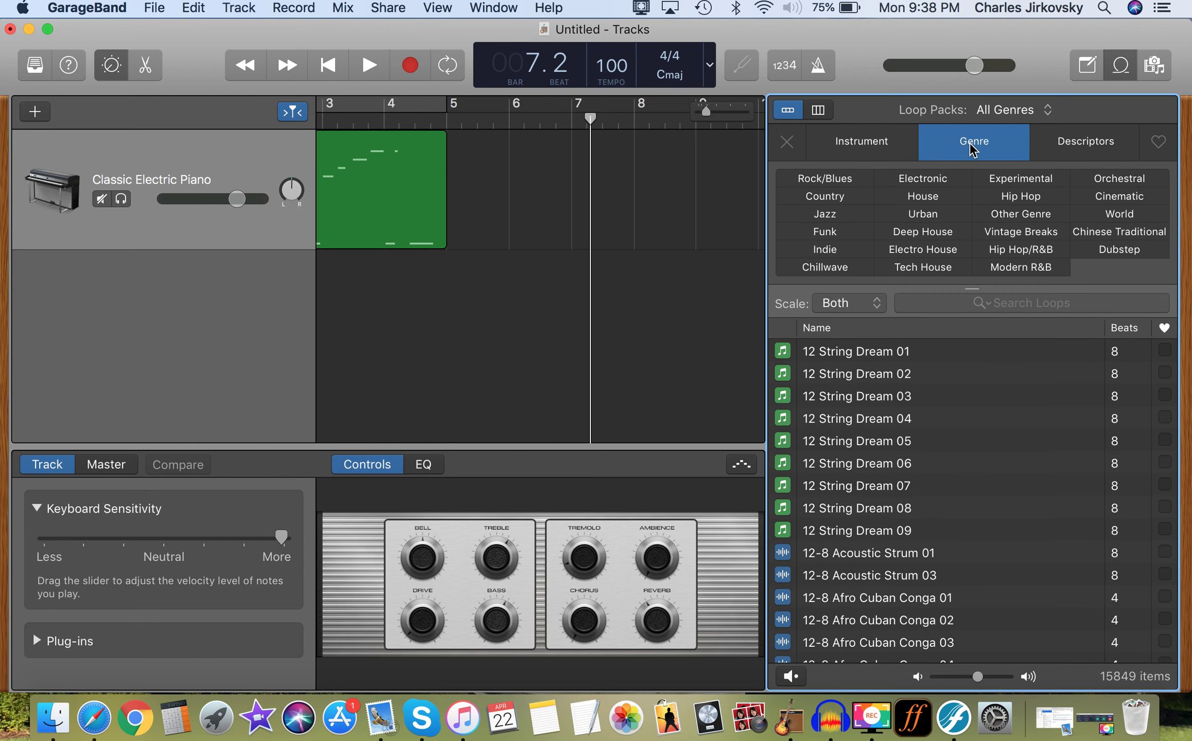
left_click(1083, 149)
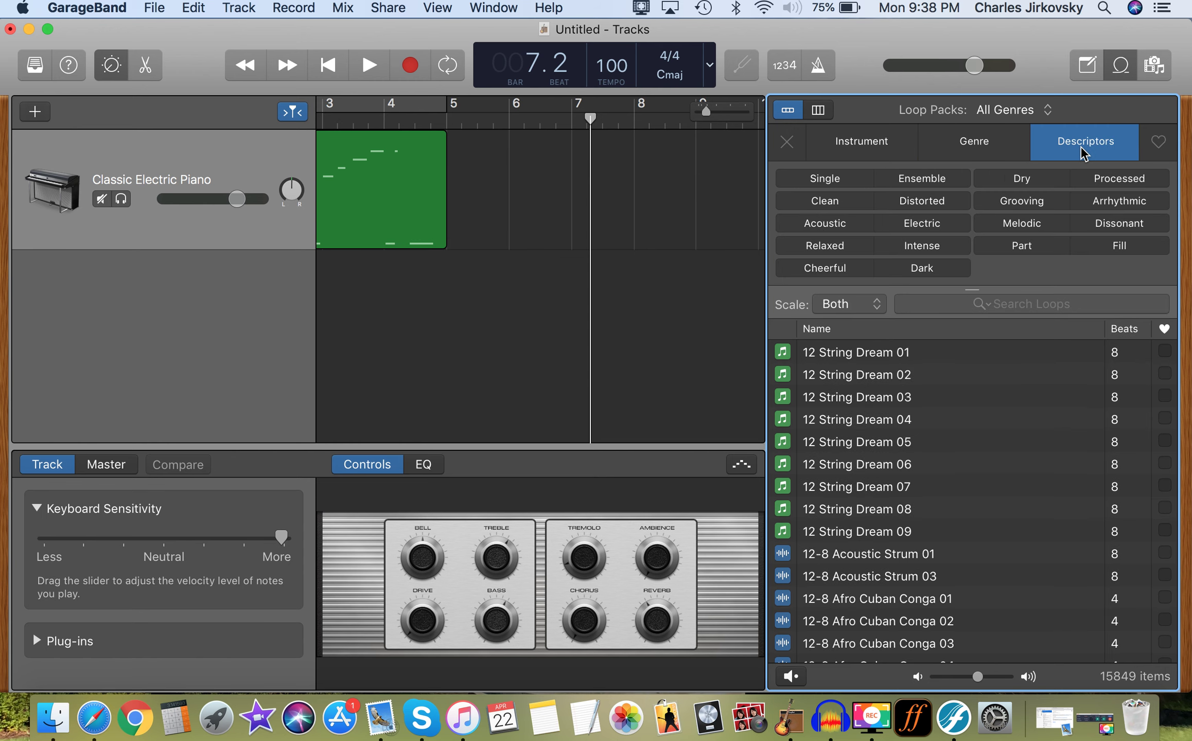
left_click(968, 145)
left_click(861, 143)
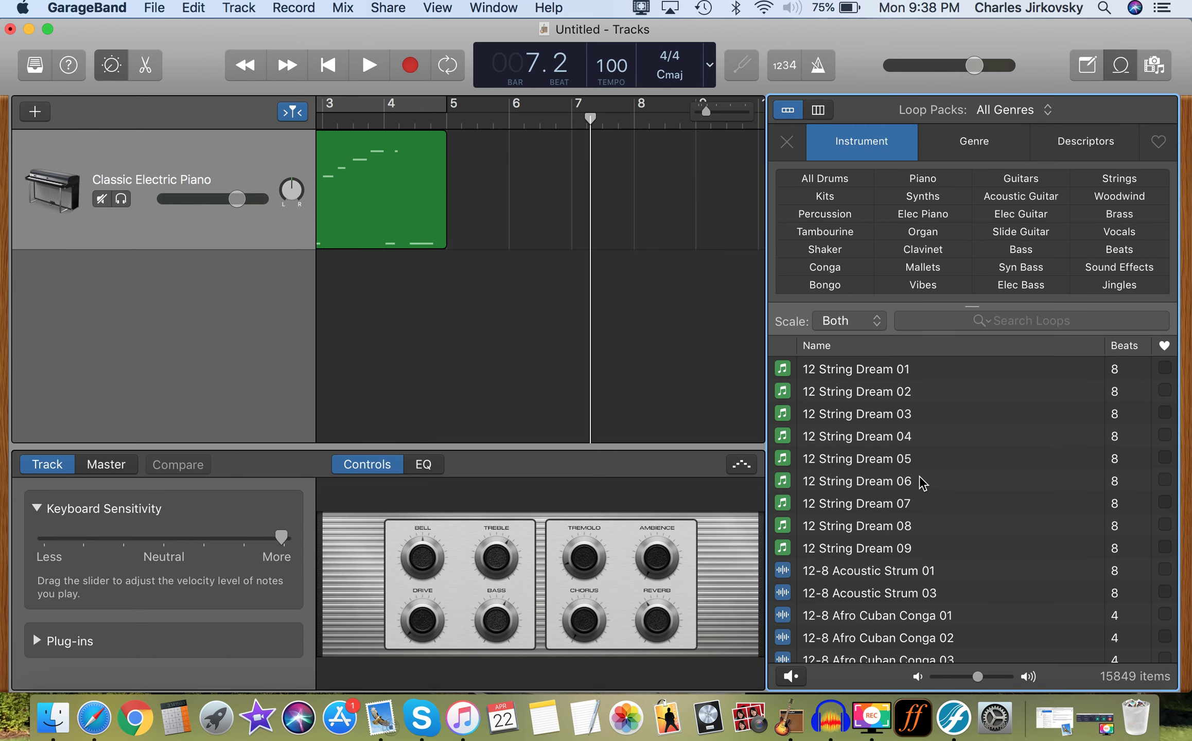
Step: Audition the loops 12-8 Afro Cuban Conga 01 and 12-8 Jazzy Fill 08
scroll(916, 483, "down", 5)
left_click(861, 466)
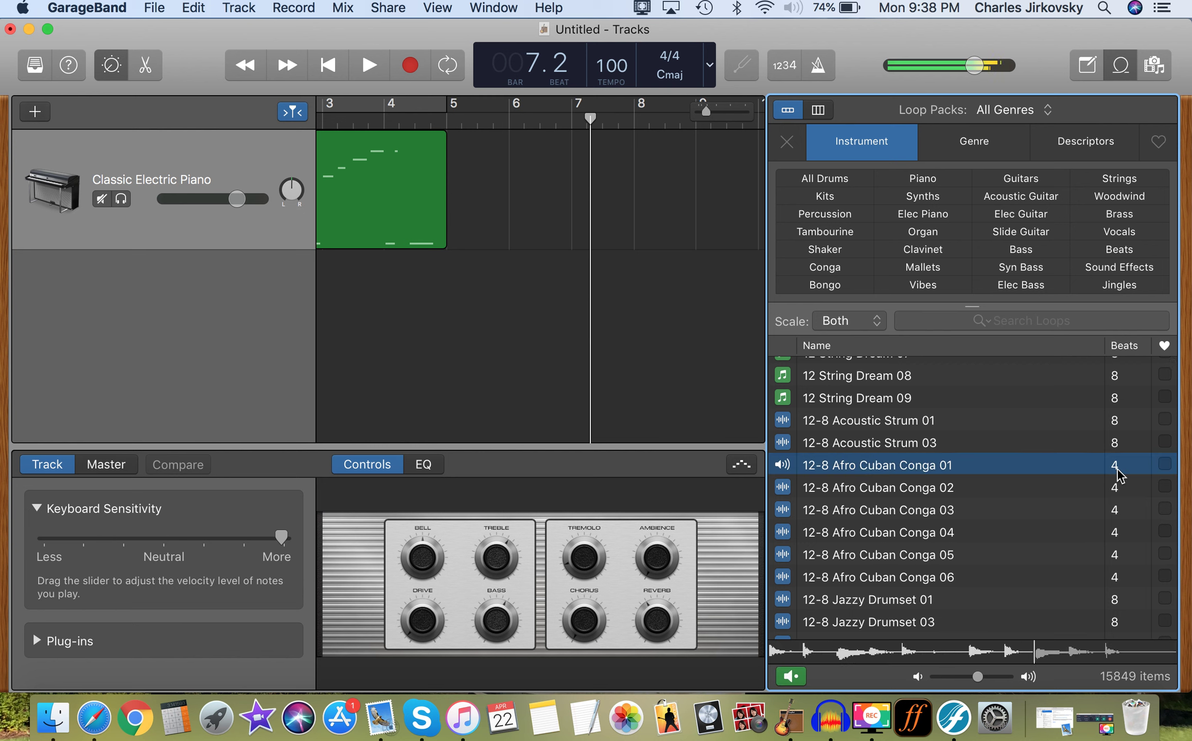
scroll(944, 502, "down", 5)
left_click(879, 506)
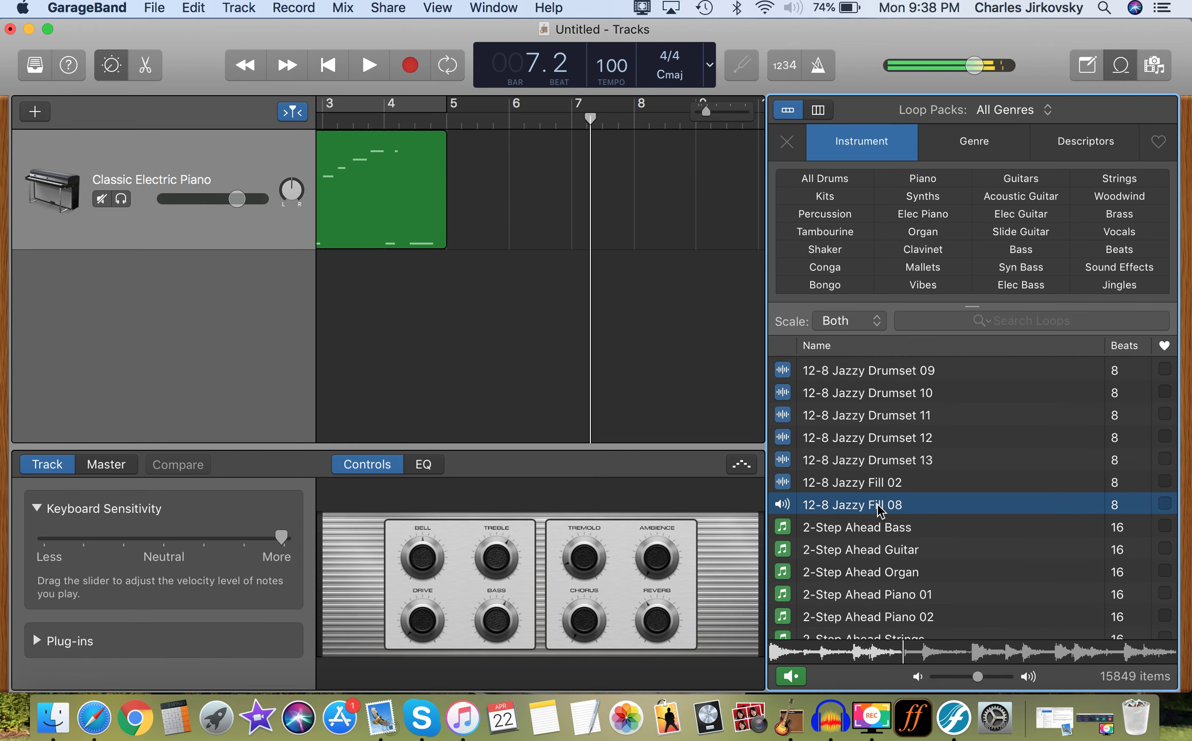
Step: Audition the loops 2-Step Ahead Piano 01 and 2-Step Snapper Beat 01
left_click(856, 597)
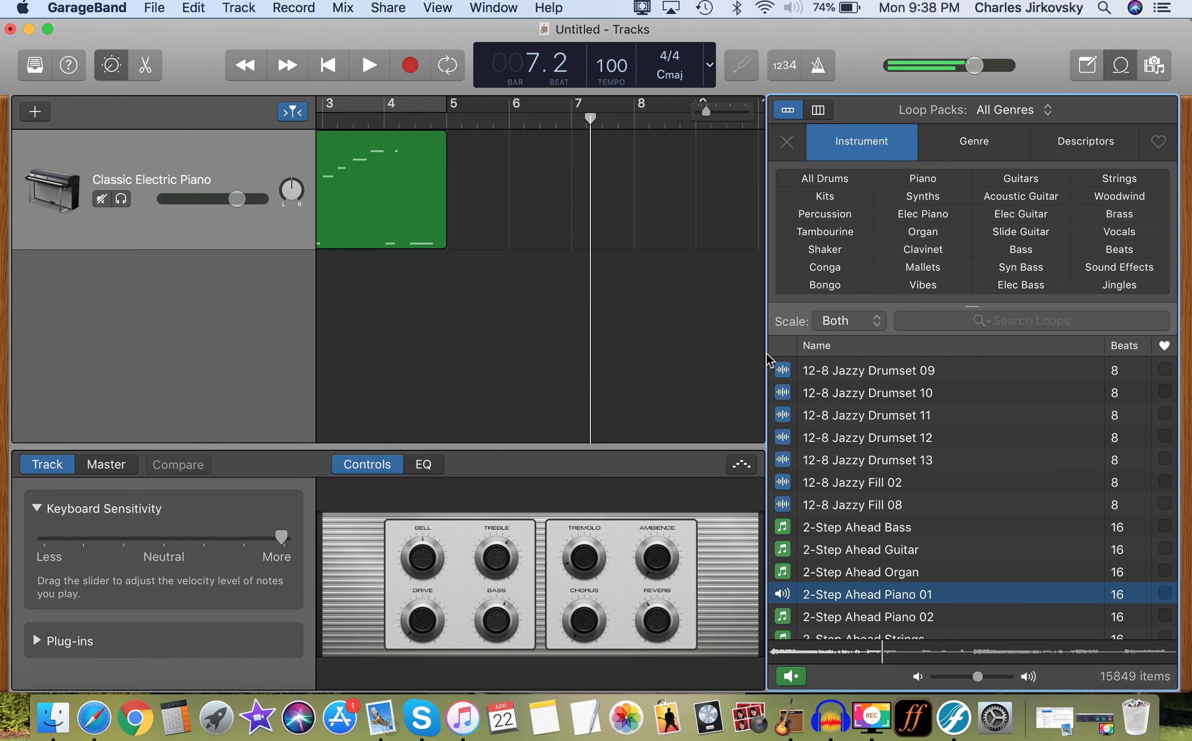
left_click(868, 595)
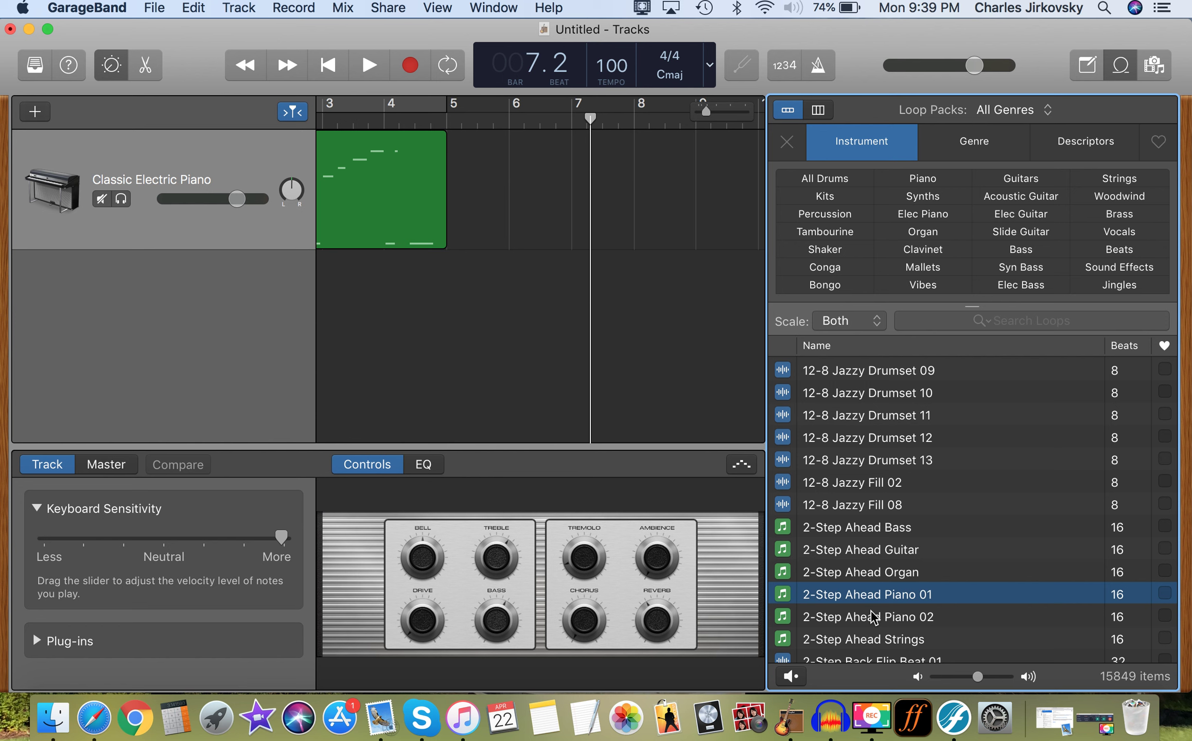
scroll(875, 517, "down", 10)
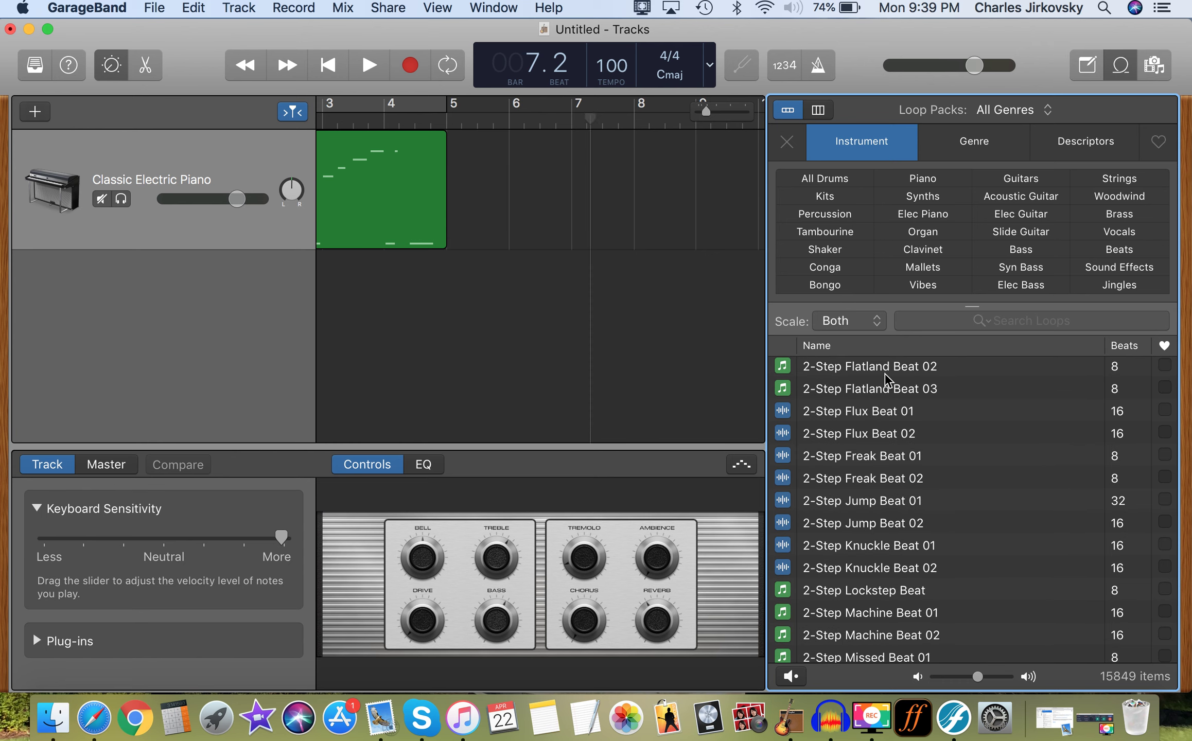
scroll(910, 566, "down", 5)
left_click(864, 509)
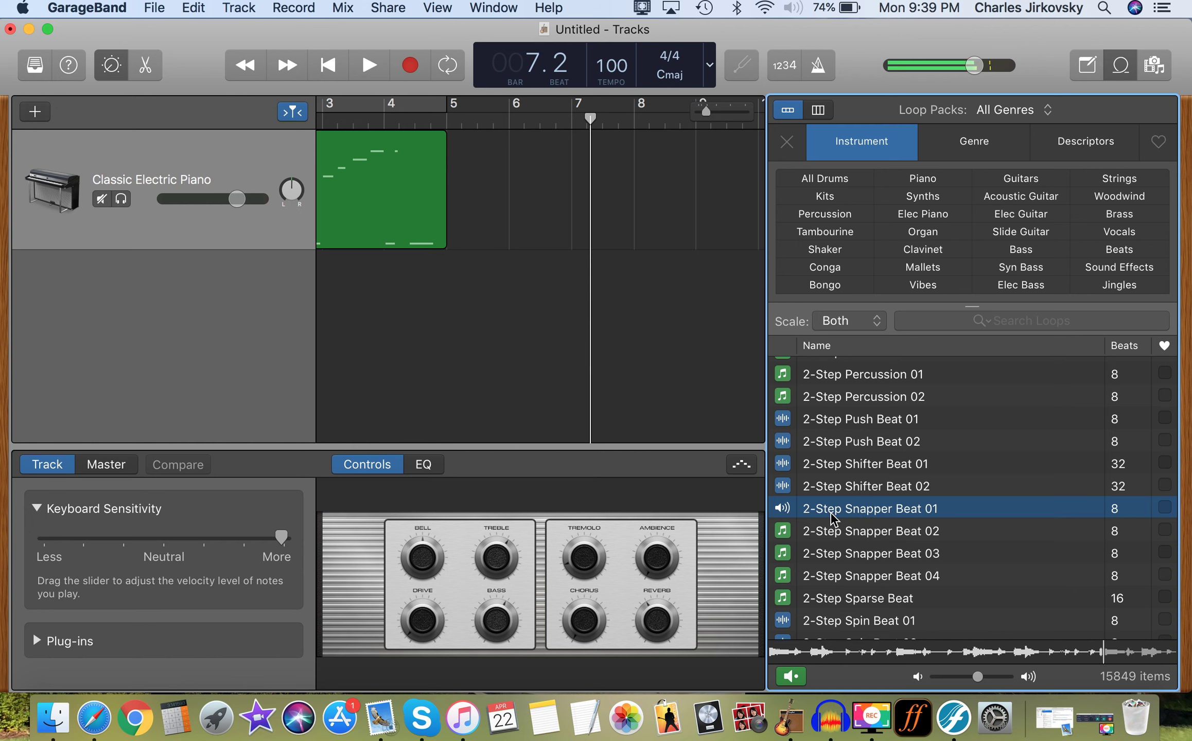
Step: Add the 2-Step Snapper Beat 01 loop on a new track at bar 1 and delete the Classic Electric Piano region and track
scroll(548, 314, "left", 5)
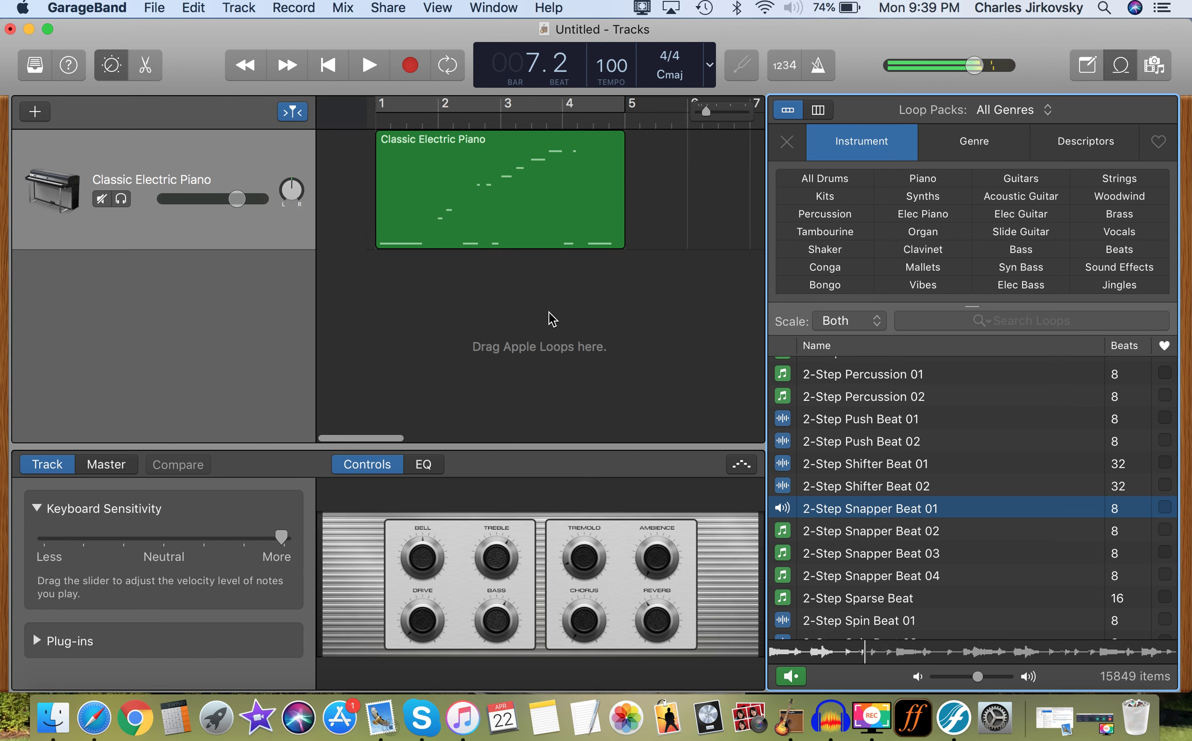
left_click_drag(824, 506, 320, 305)
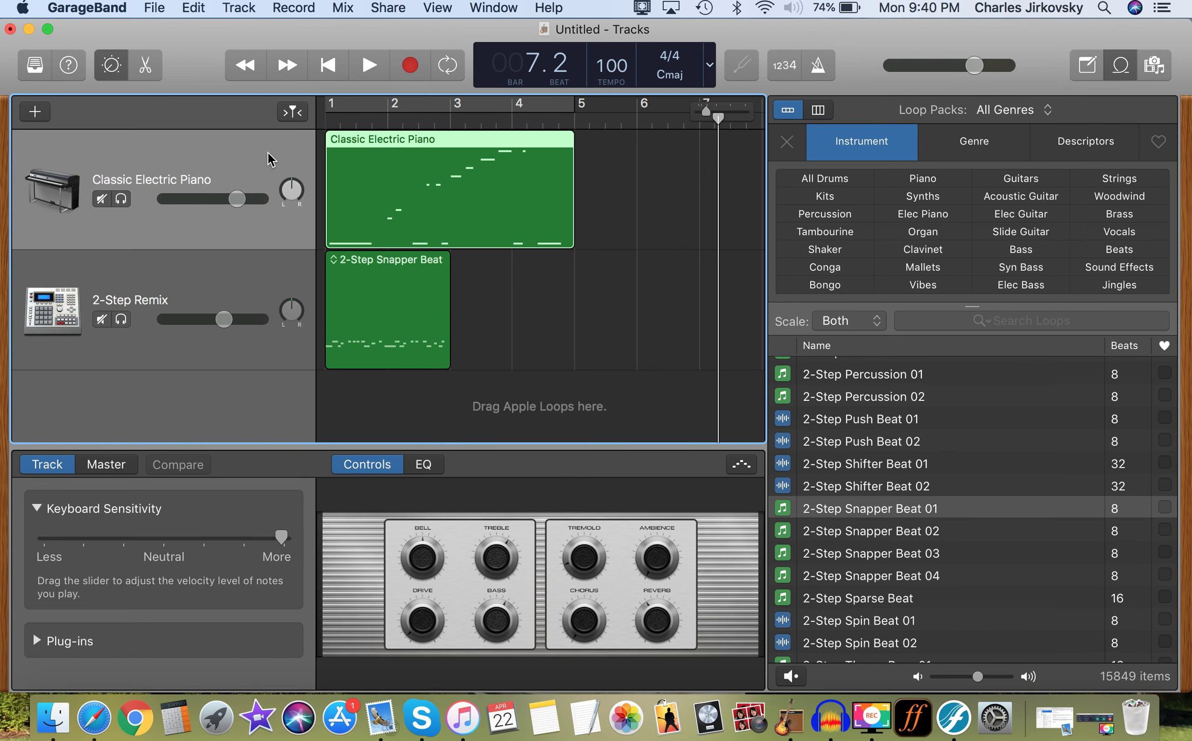
key("Delete")
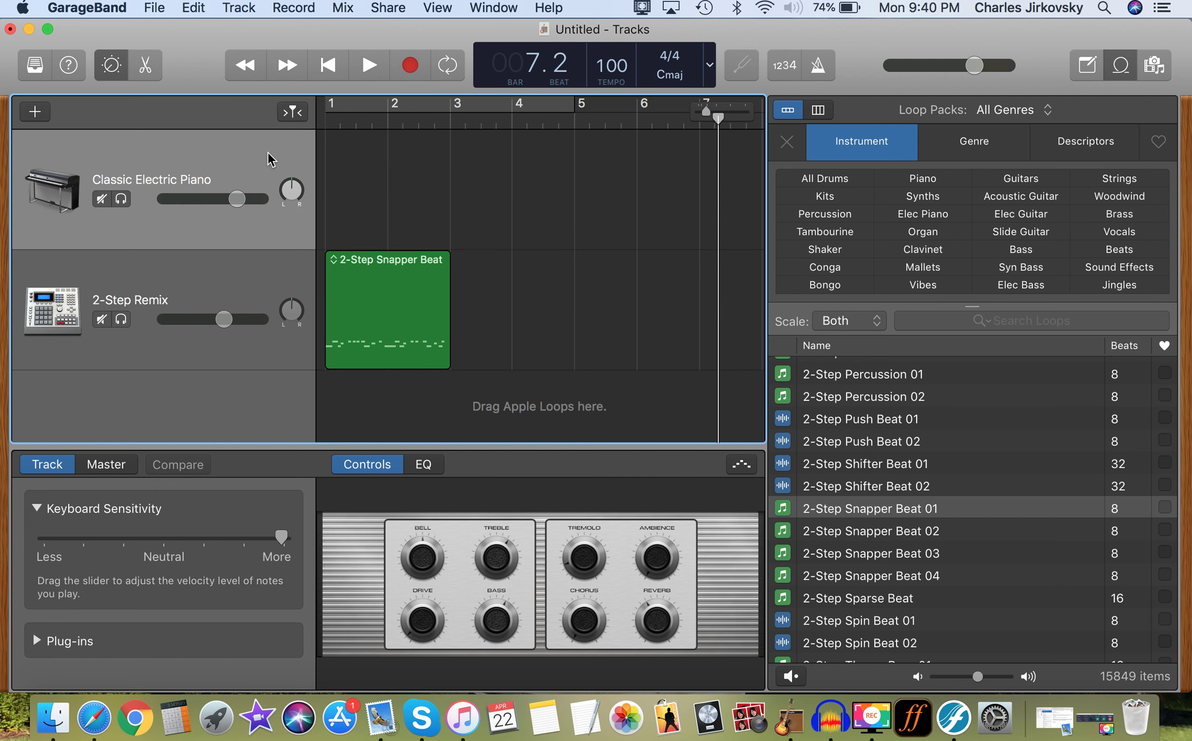
key("super+BackSpace")
Step: Play the Snapper Beat loop from the beginning of the project and stop in bar 3
left_click(328, 64)
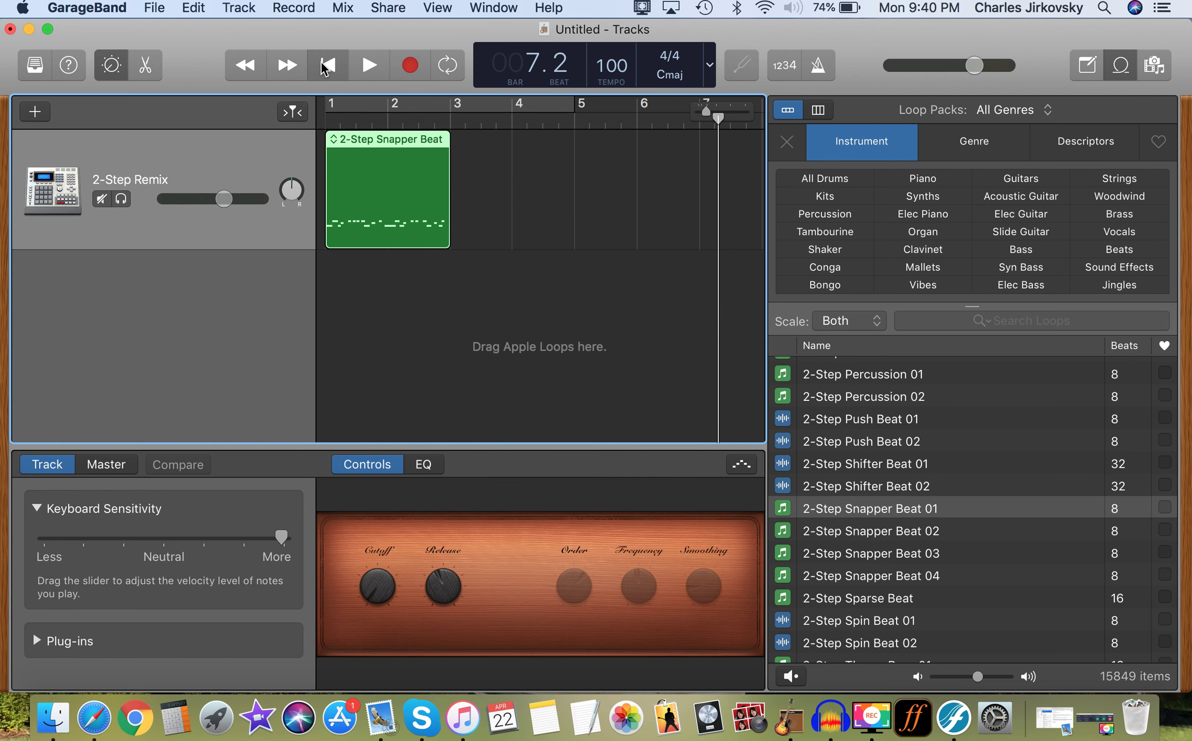
key("space")
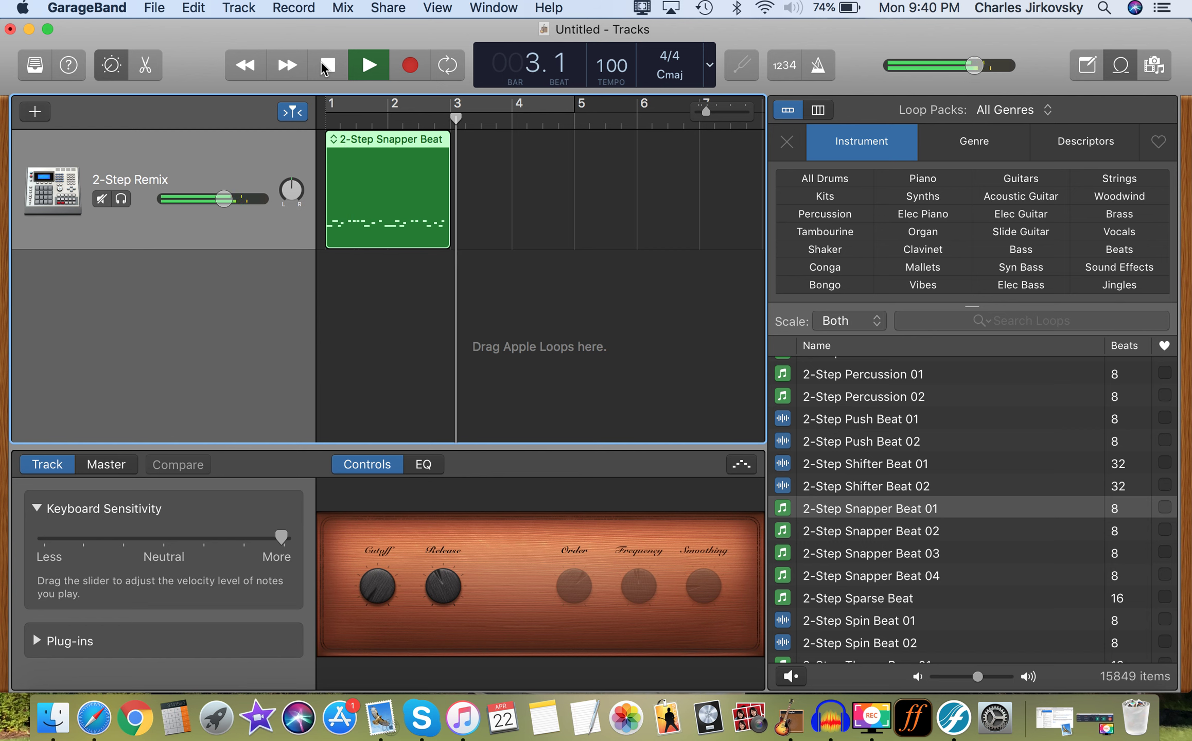
left_click(321, 67)
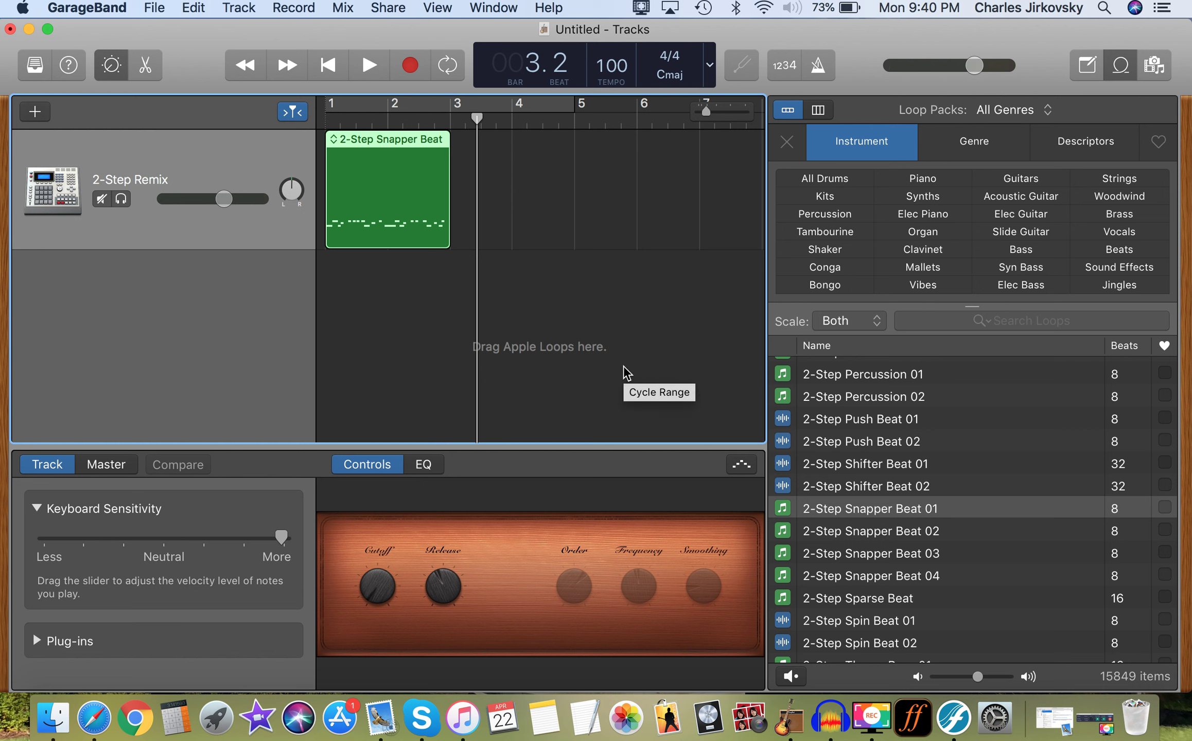
Step: Loop the 2-Step Snapper Beat 01 region out to bar 9 and play it from the beginning, stopping in bar 2
mouse_move(443, 138)
left_click_drag(443, 139, 700, 180)
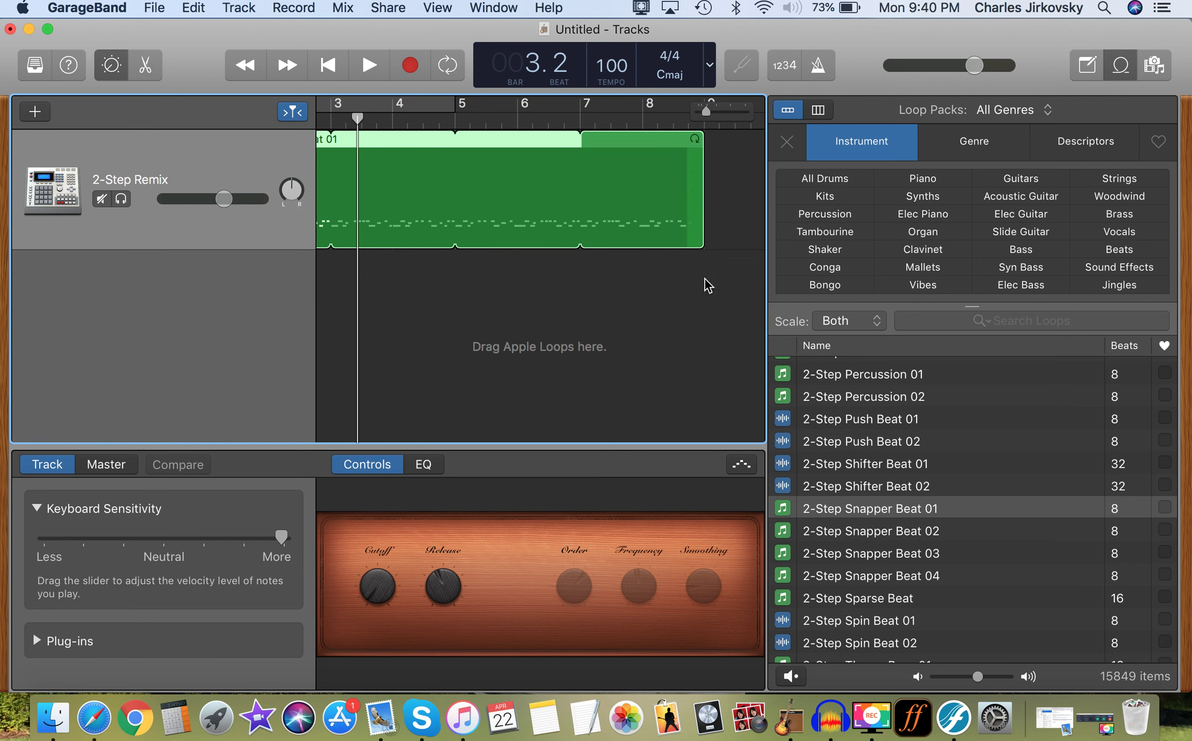
left_click(327, 64)
key("space")
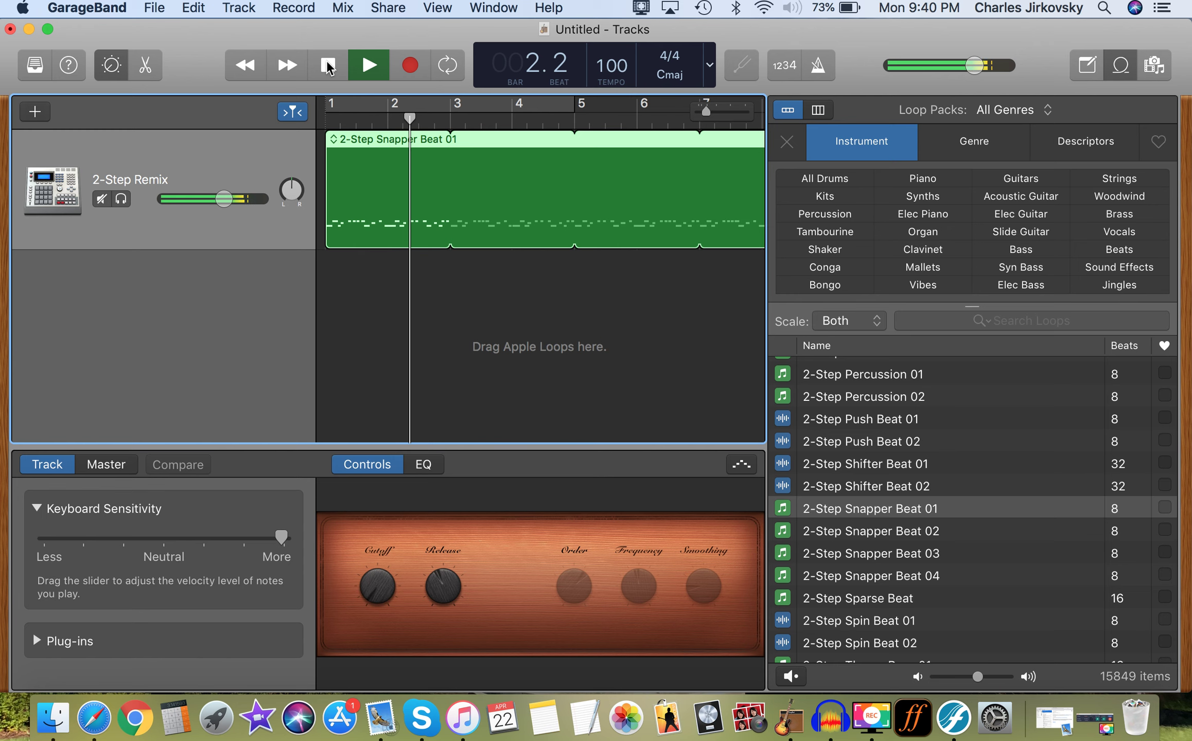
left_click(326, 63)
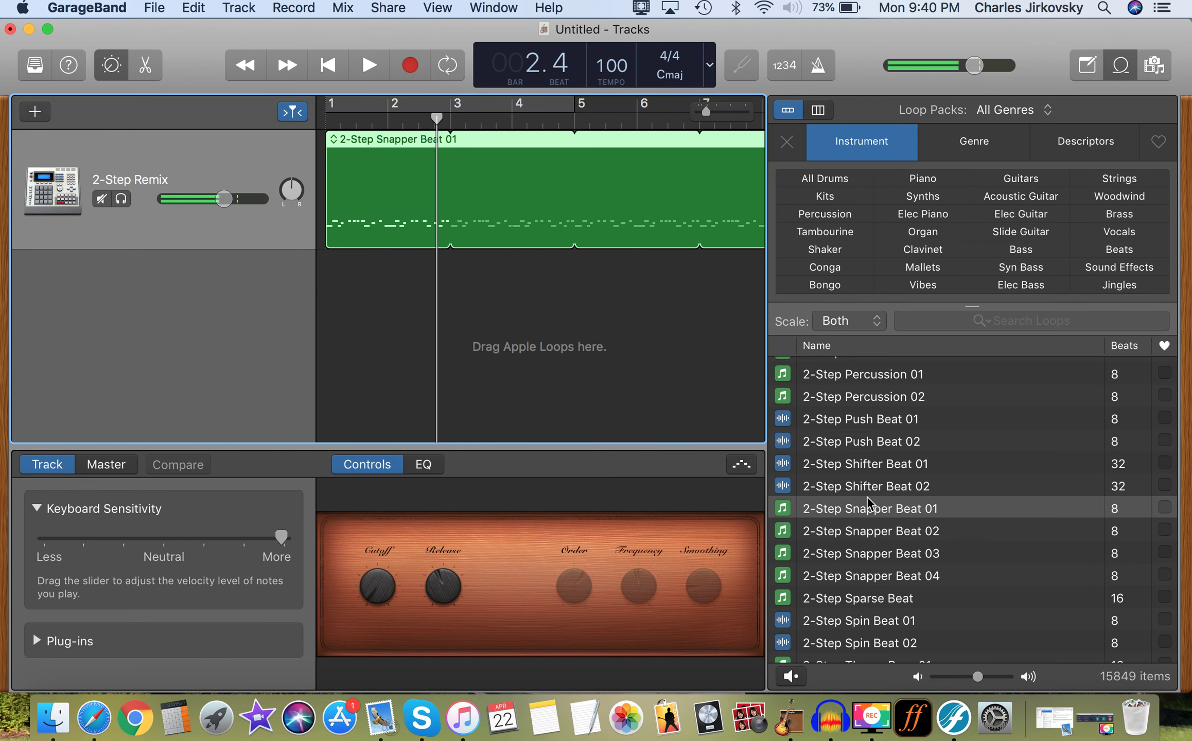
Step: Filter the loops by the Bass instrument and audition Bread and Butter Bass 28
scroll(867, 496, "down", 10)
scroll(867, 496, "down", 5)
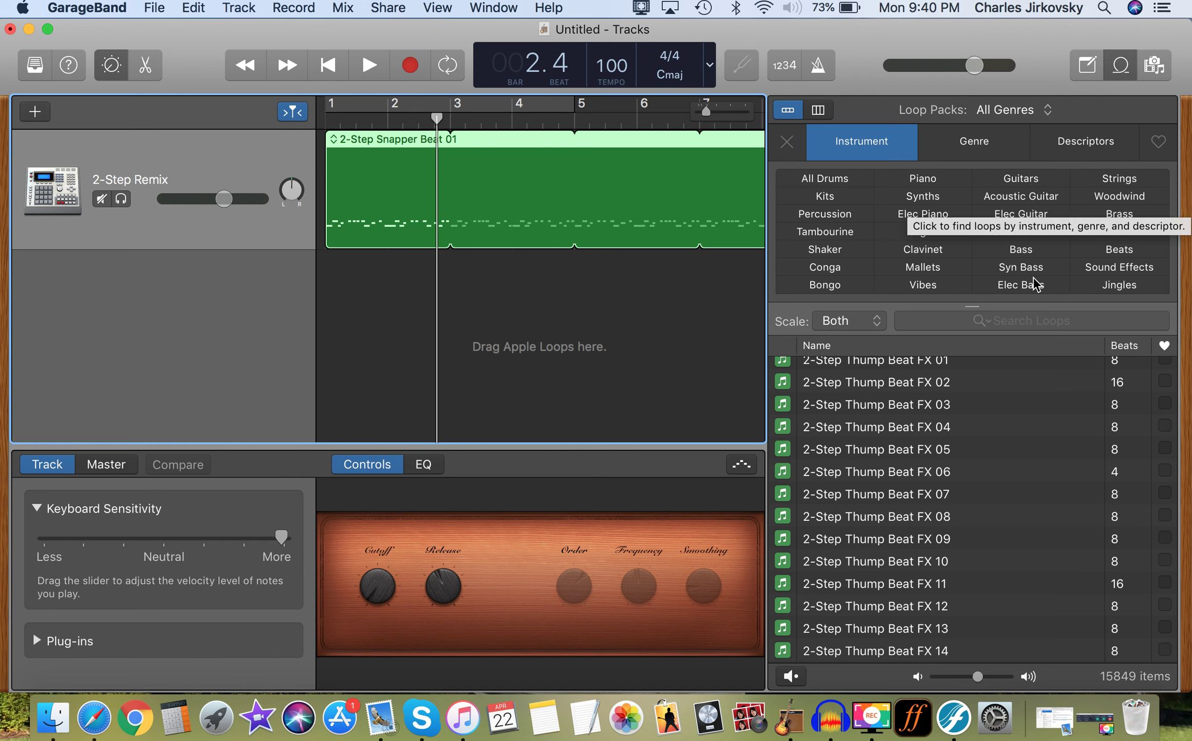
left_click(1021, 250)
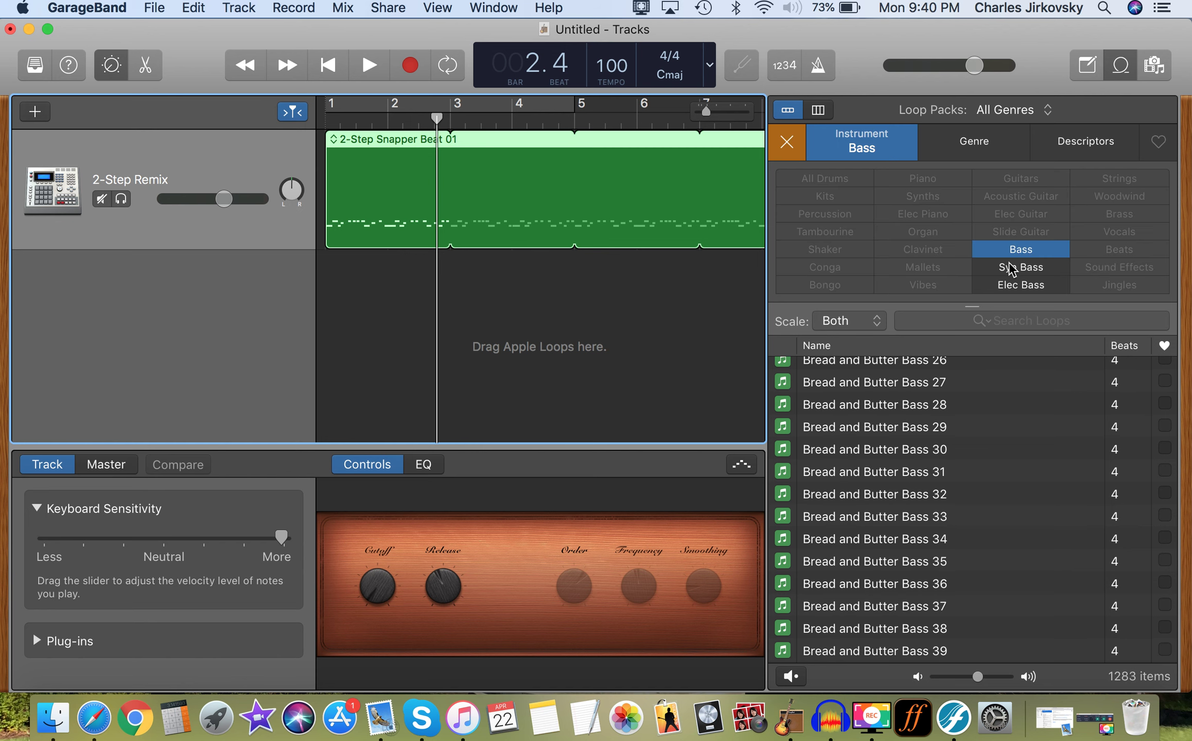
left_click(834, 406)
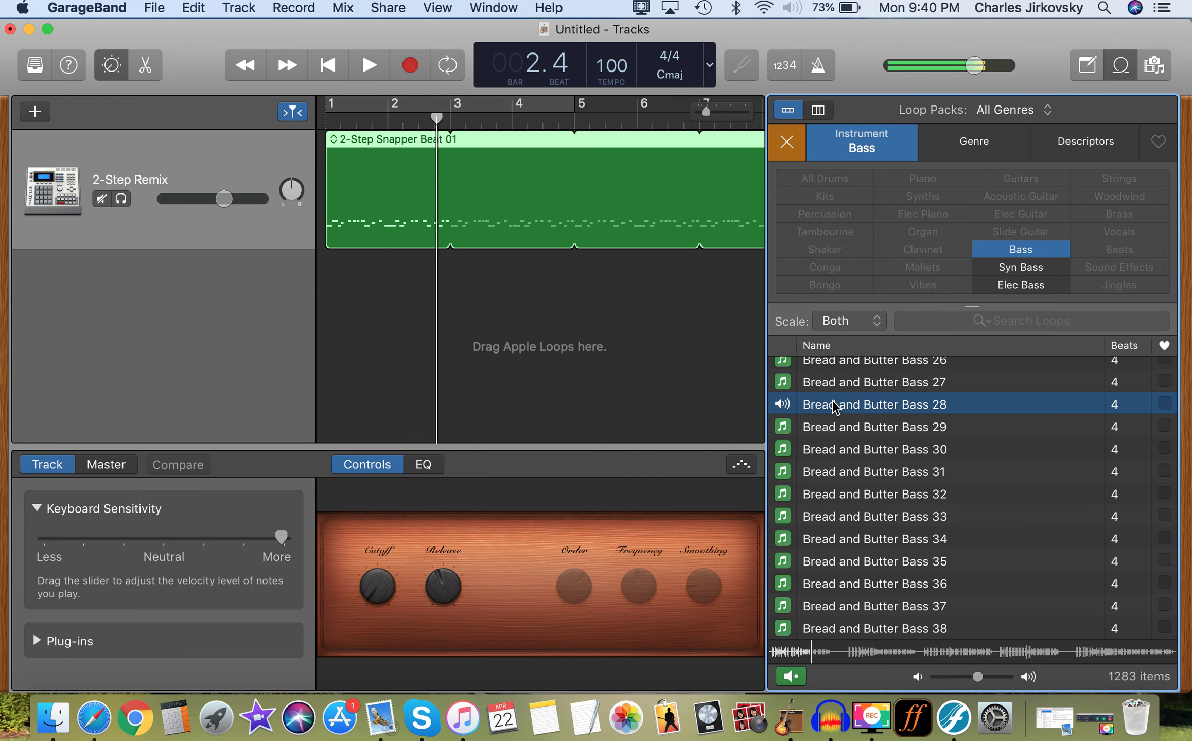
scroll(834, 407, "down", 3)
Step: Raise the loop preview volume to maximum and audition Brick Wall Synth, Classic Analog Bass and Chord Foundation Bass
left_click_drag(979, 676, 1052, 678)
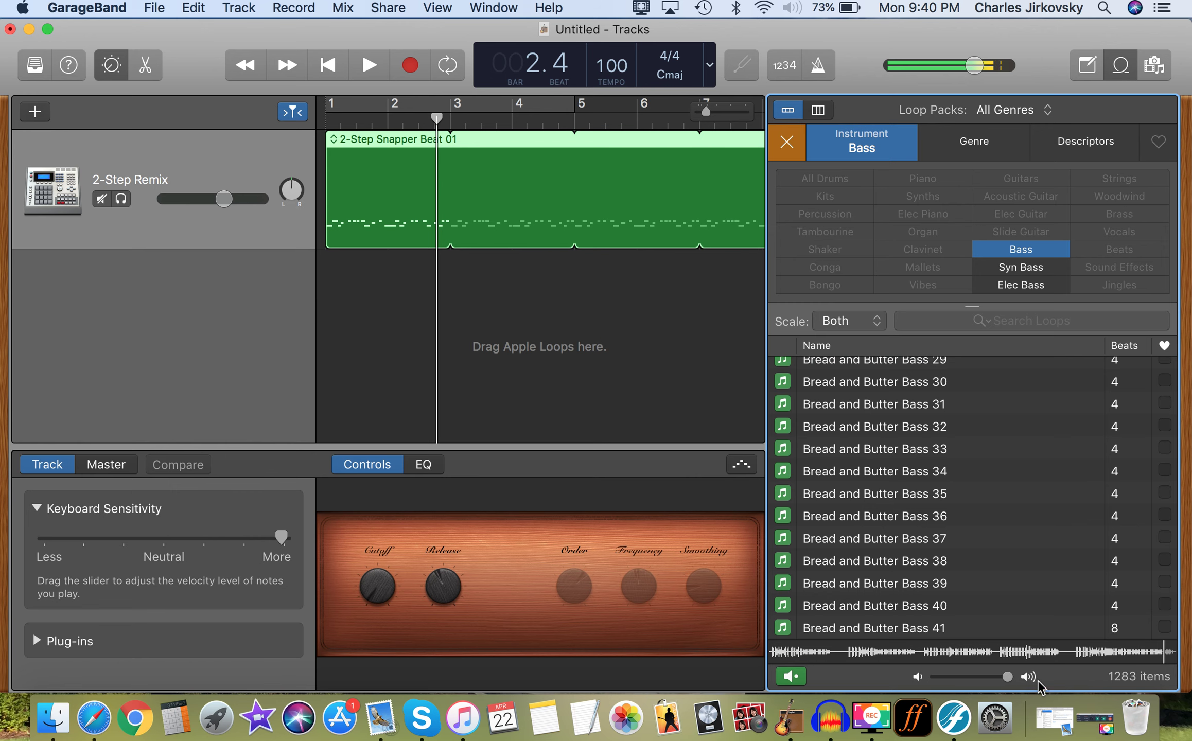
scroll(921, 527, "down", 12)
scroll(920, 526, "down", 20)
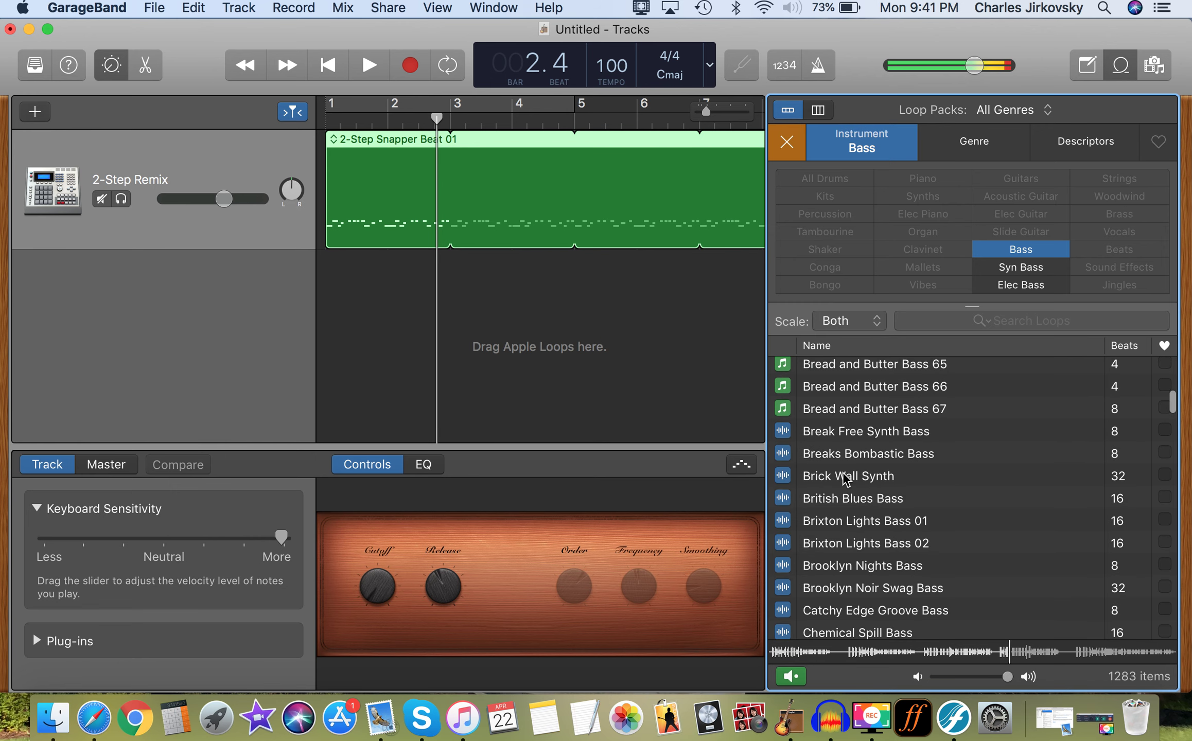
left_click(843, 474)
scroll(843, 471, "down", 17)
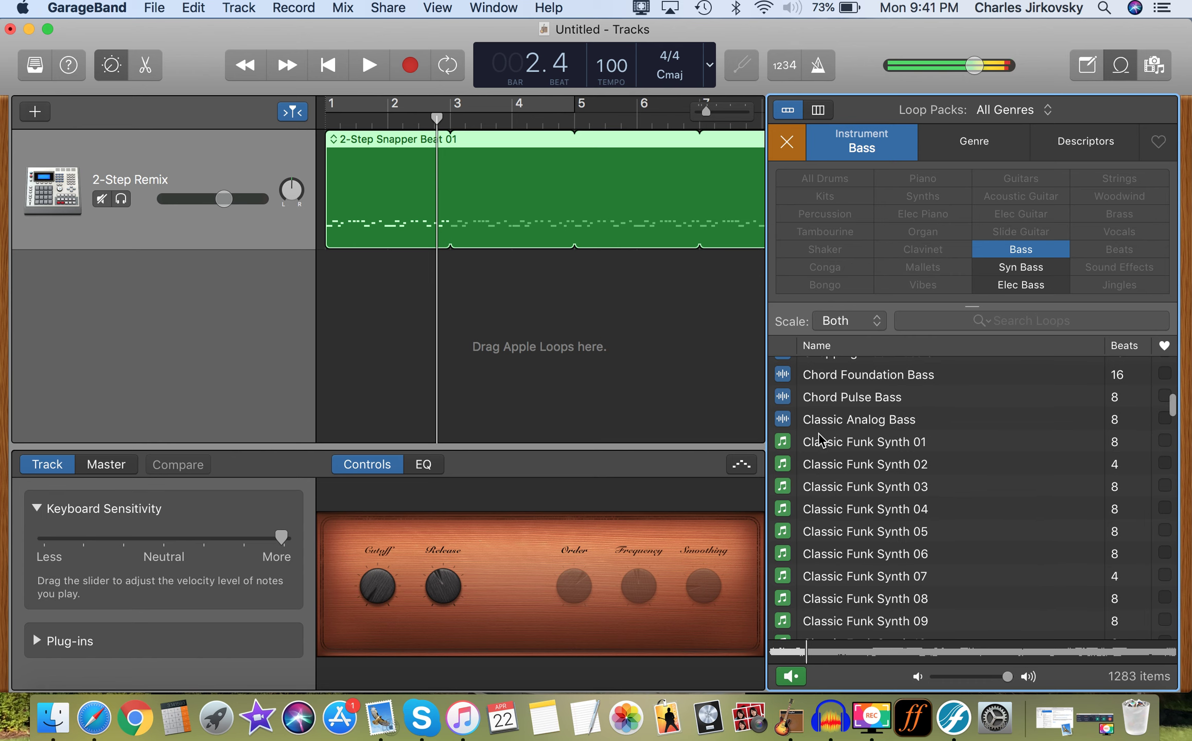
left_click(819, 418)
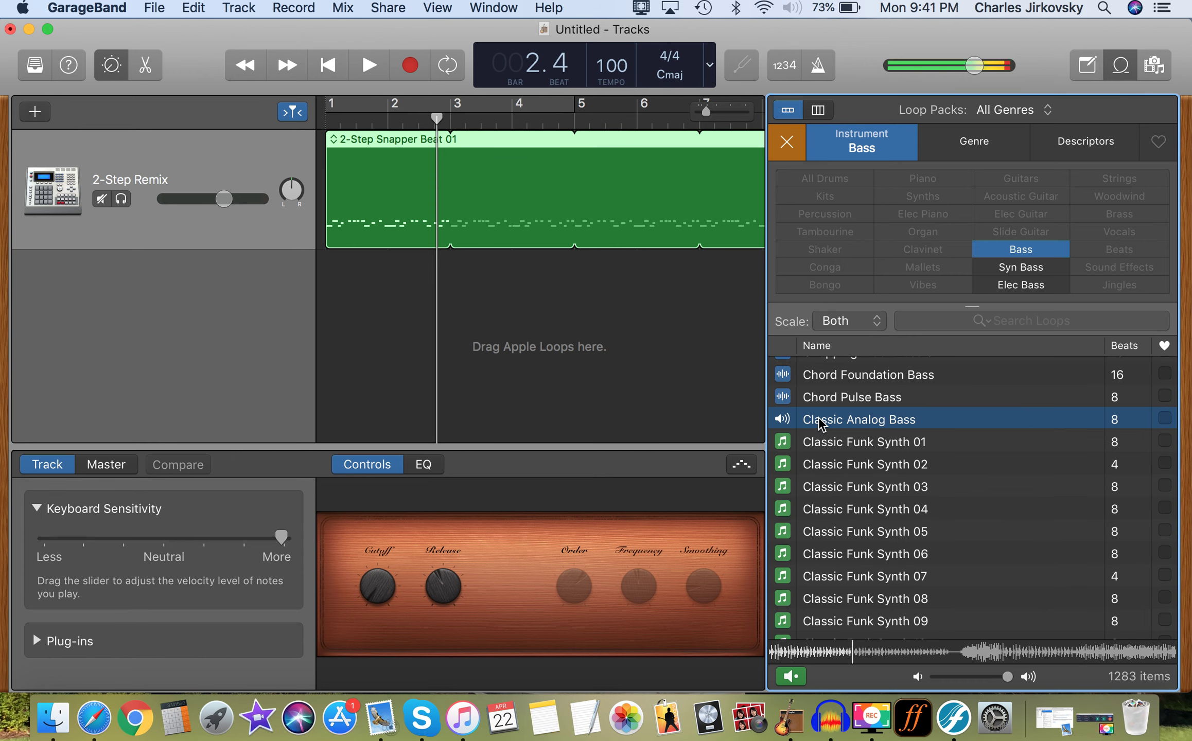
left_click(818, 375)
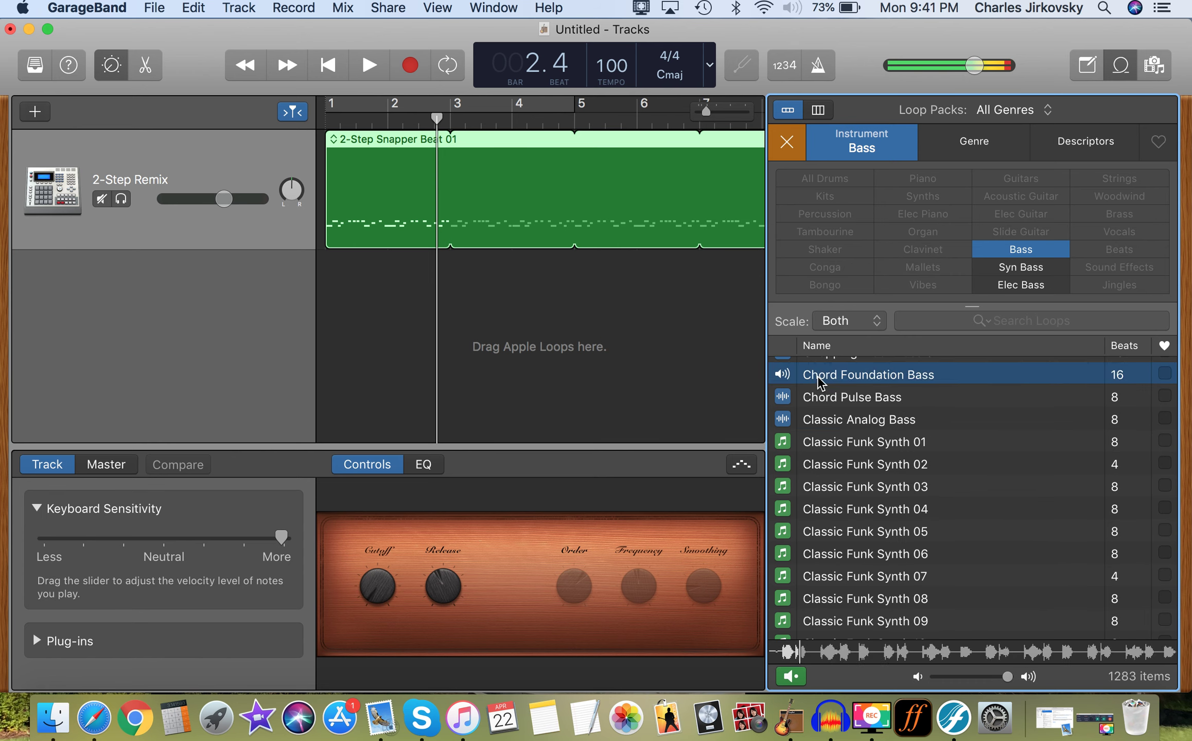
scroll(818, 375, "up", 3)
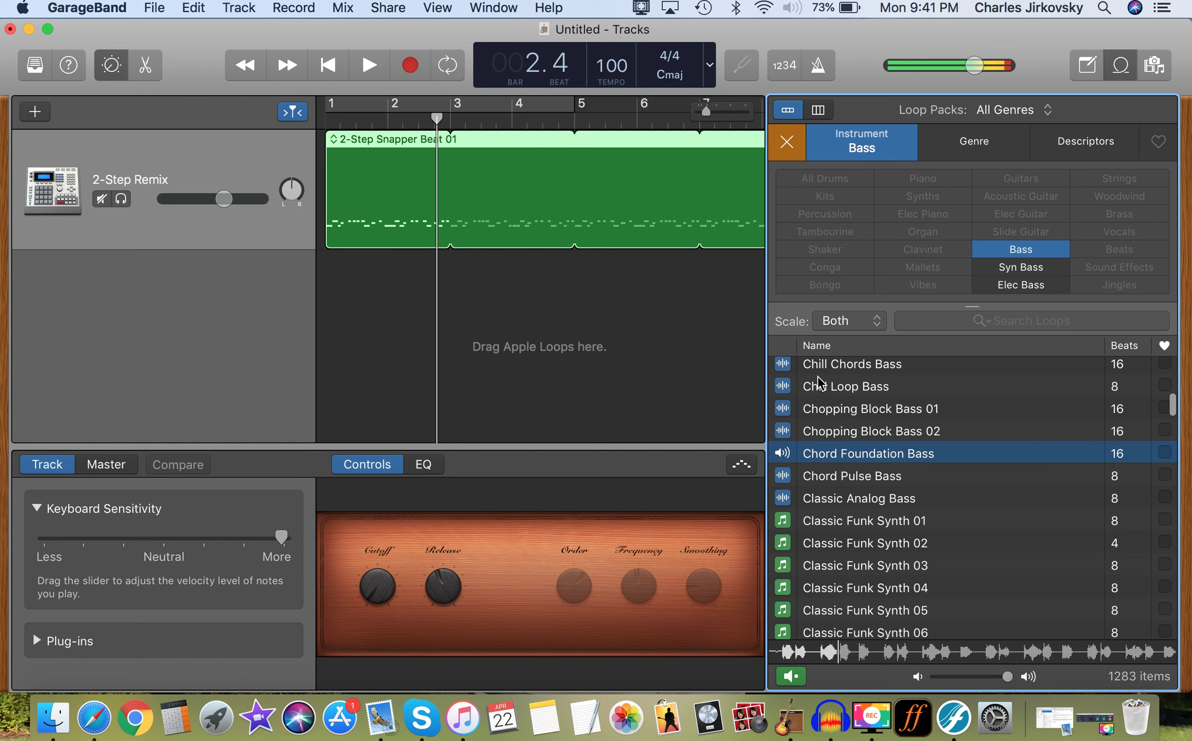
left_click(827, 456)
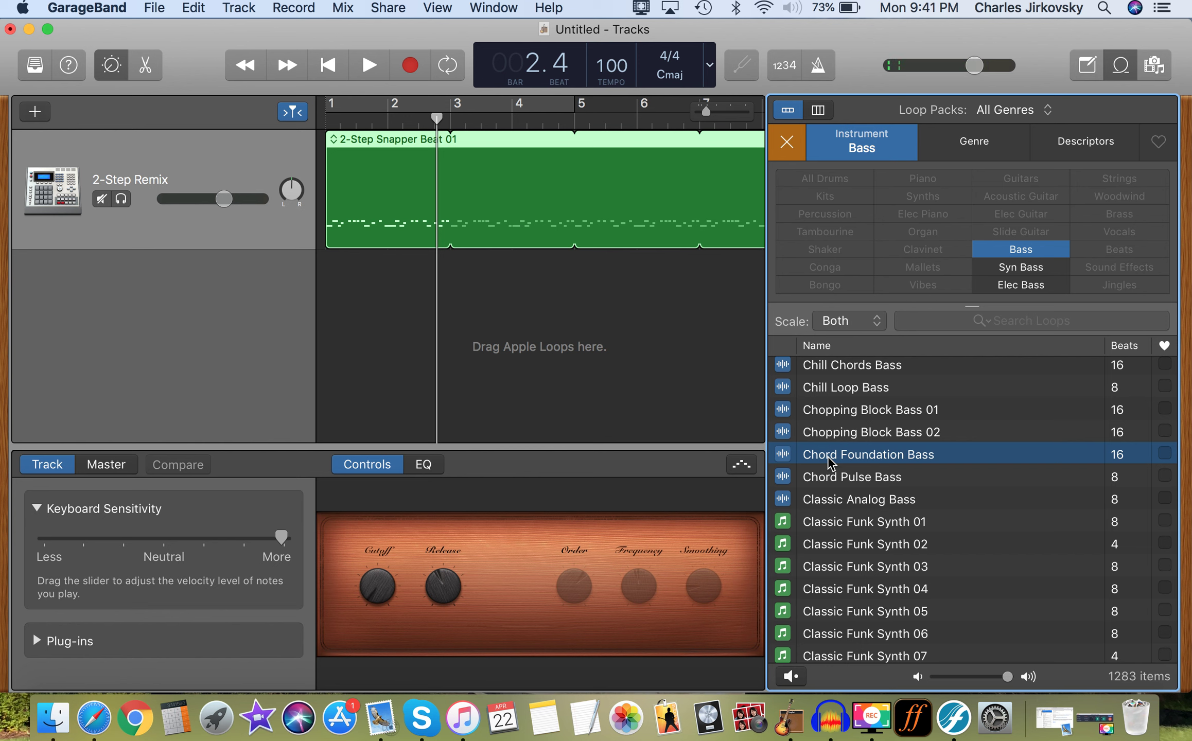
Step: Add the Chord Foundation Bass loop on a new track at bar 1 and play both tracks from the beginning, stopping at bar 4
left_click_drag(828, 457, 326, 303)
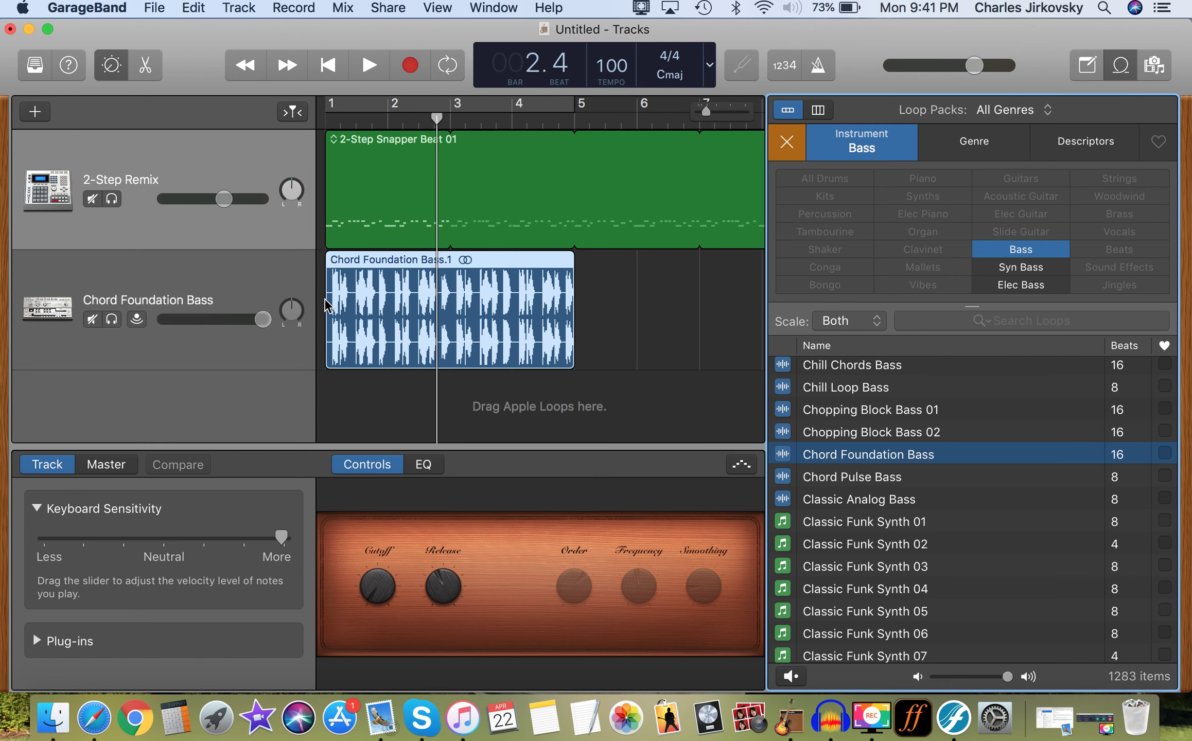
left_click(325, 65)
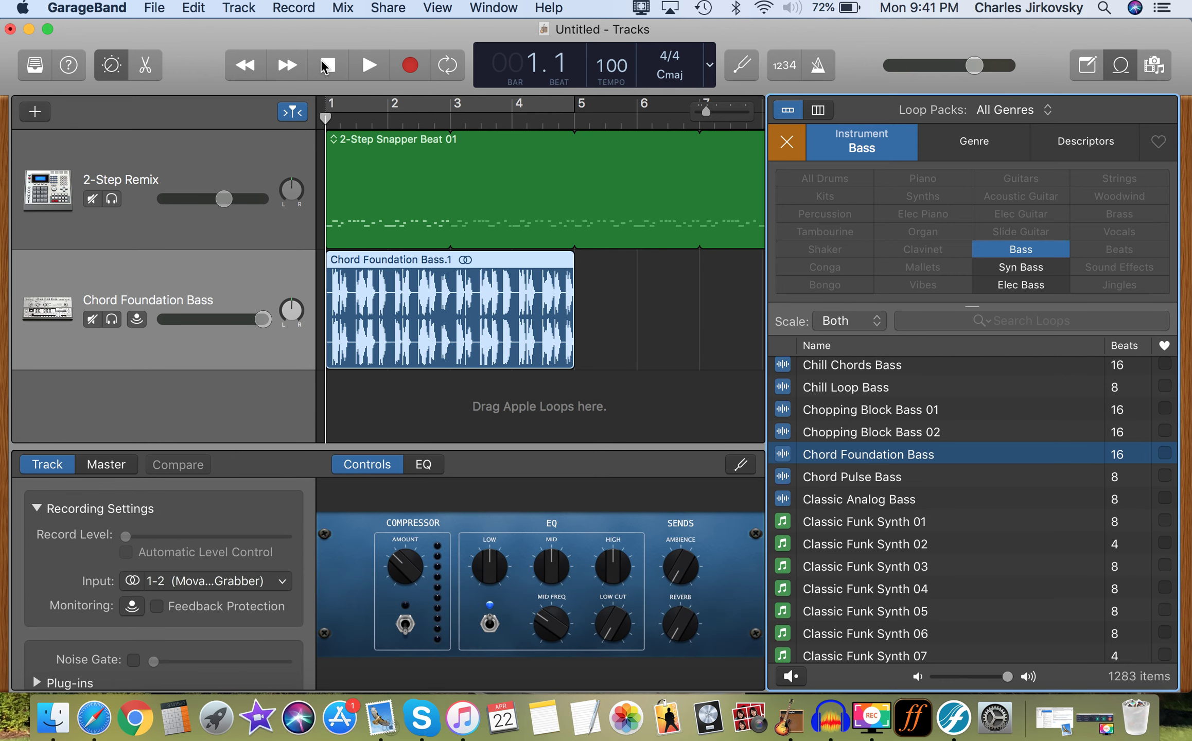
key("space")
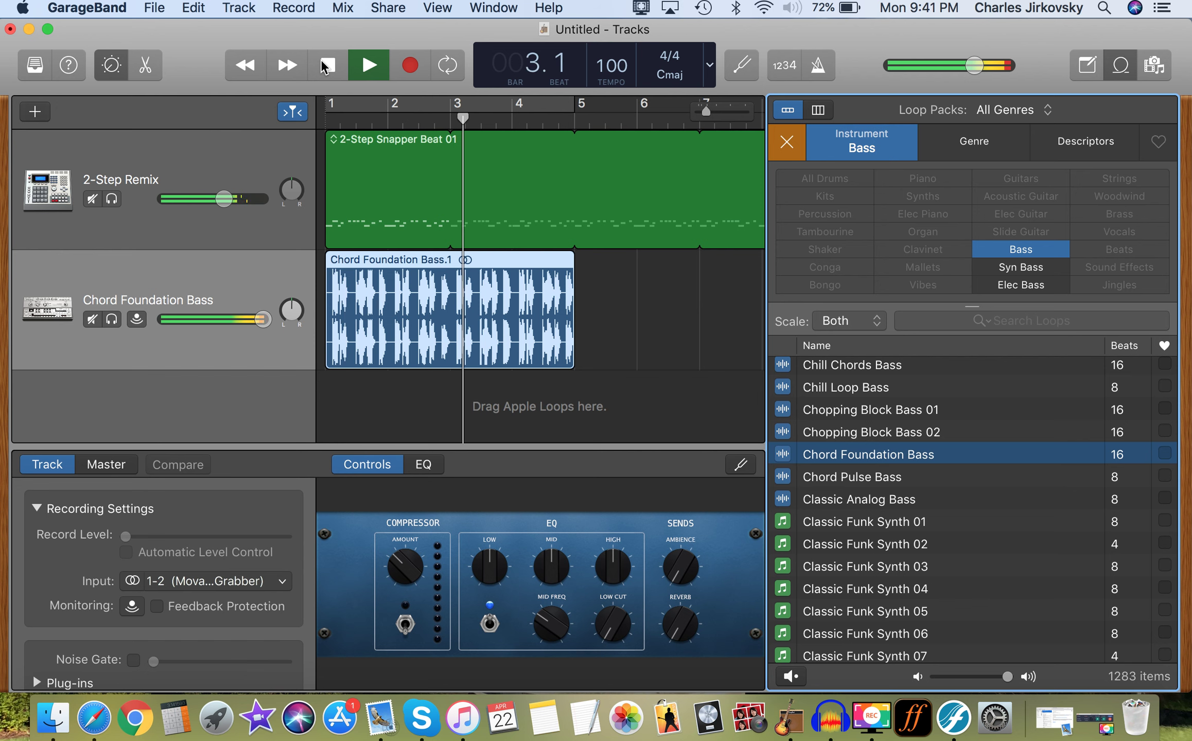
left_click(327, 65)
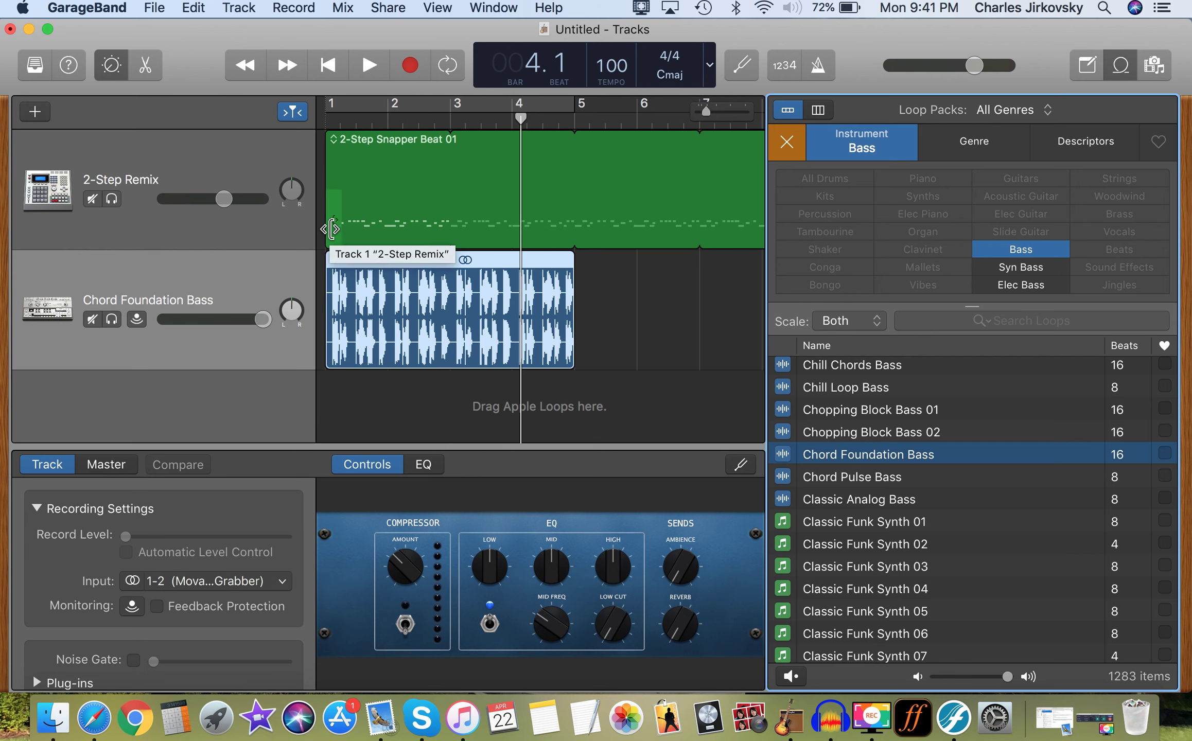
Step: Trim the start of the Snapper Beat region to about bar 2 beat 4 and play from the beginning, stopping at bar 5
left_click_drag(331, 228, 441, 261)
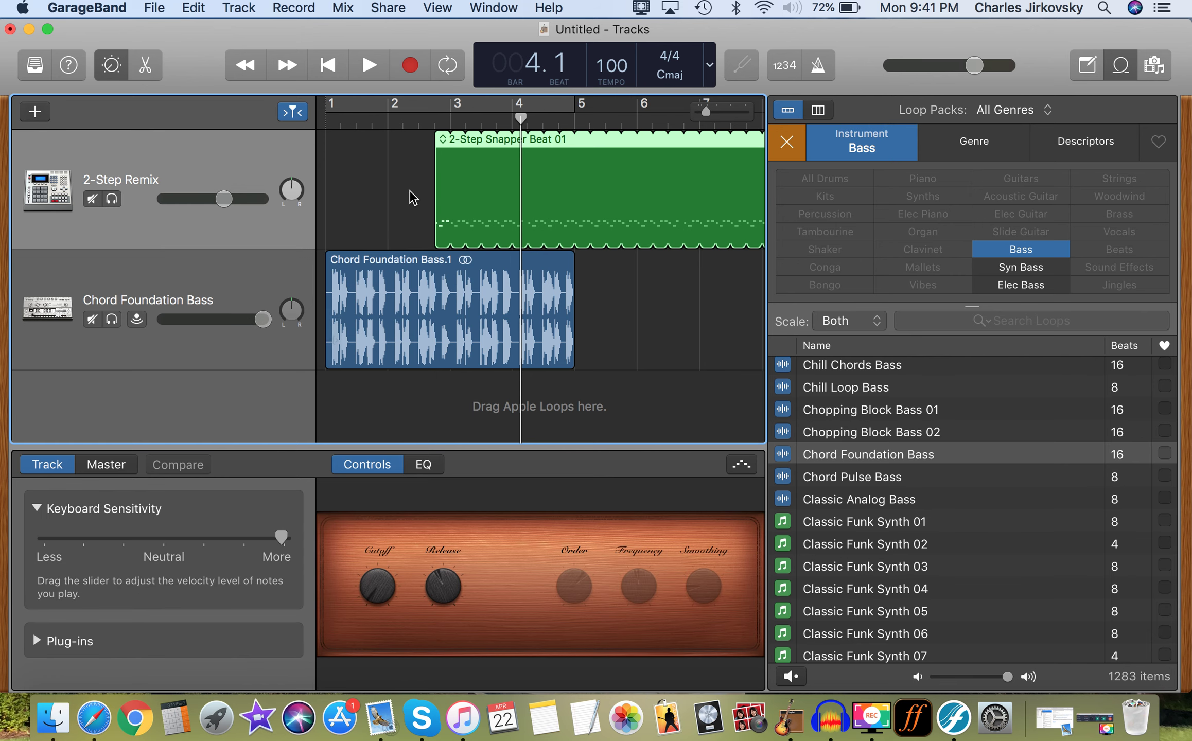
left_click(328, 66)
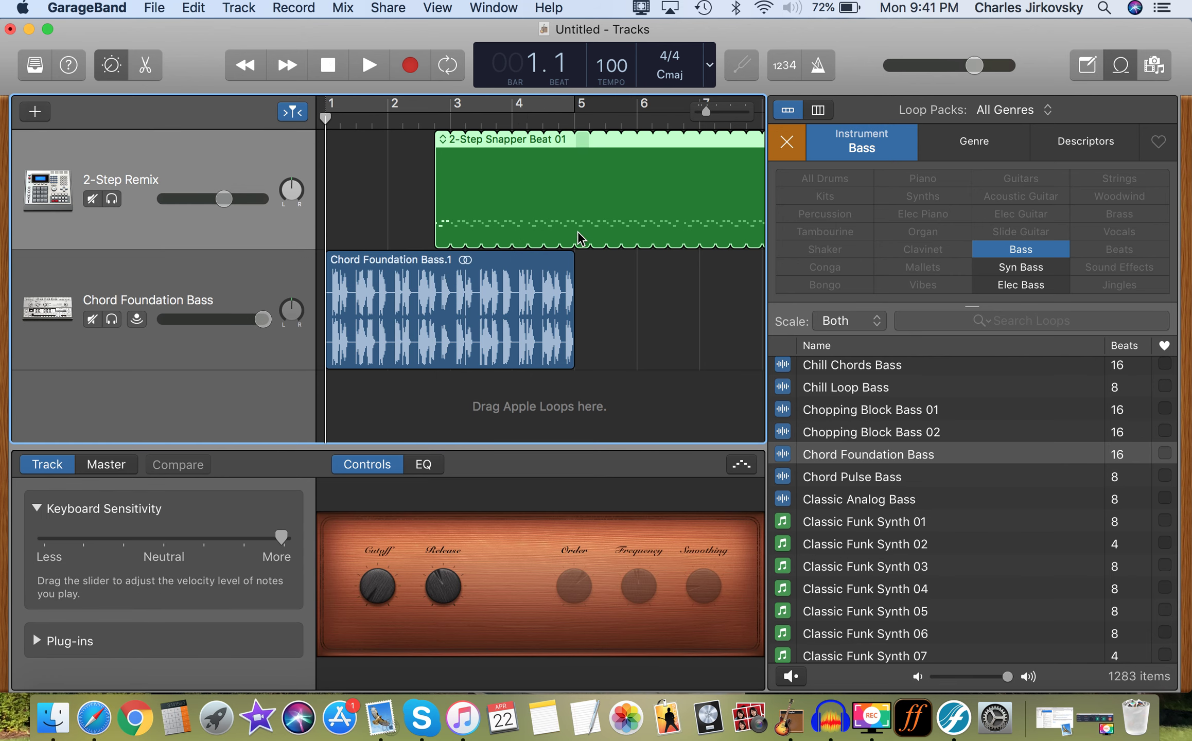
key("space")
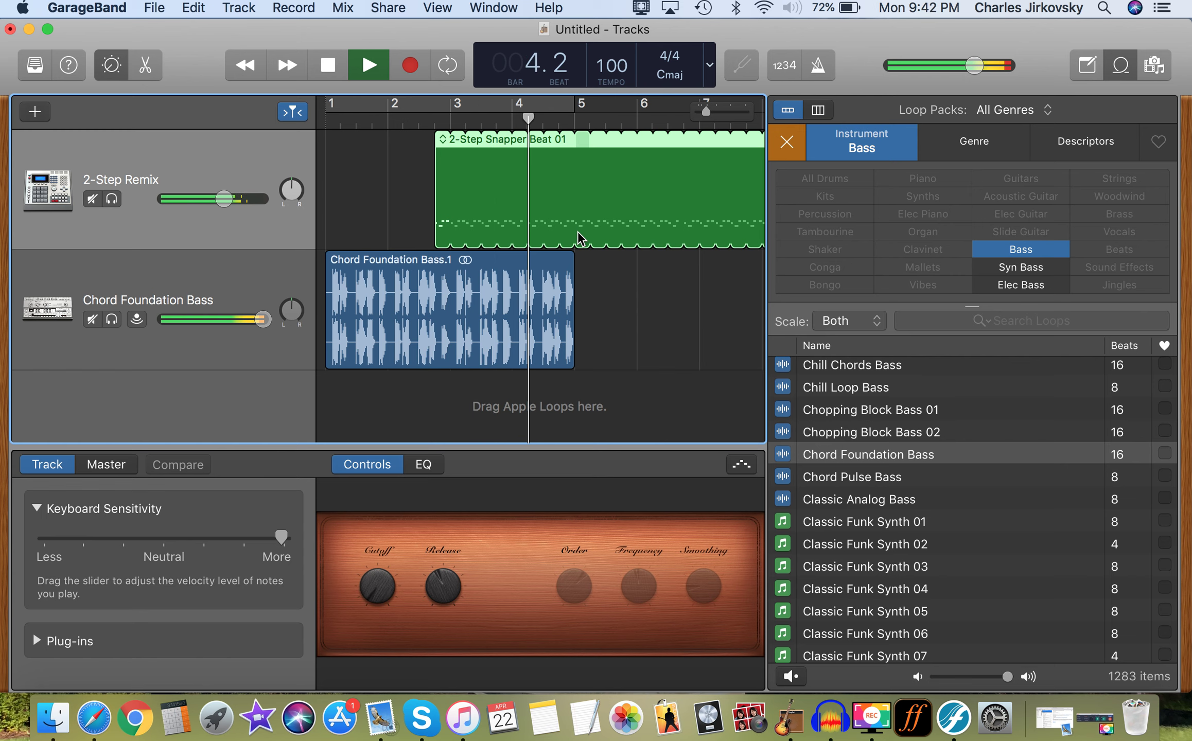
scroll(580, 238, "right", 2)
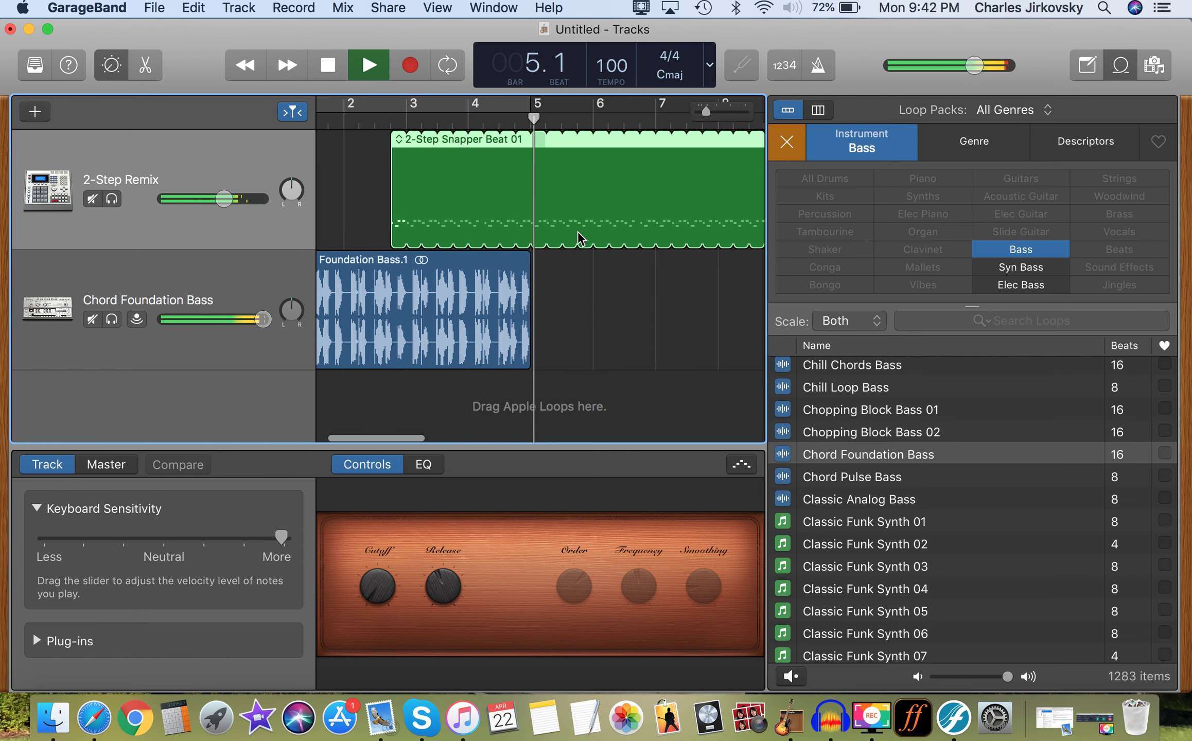
key("space")
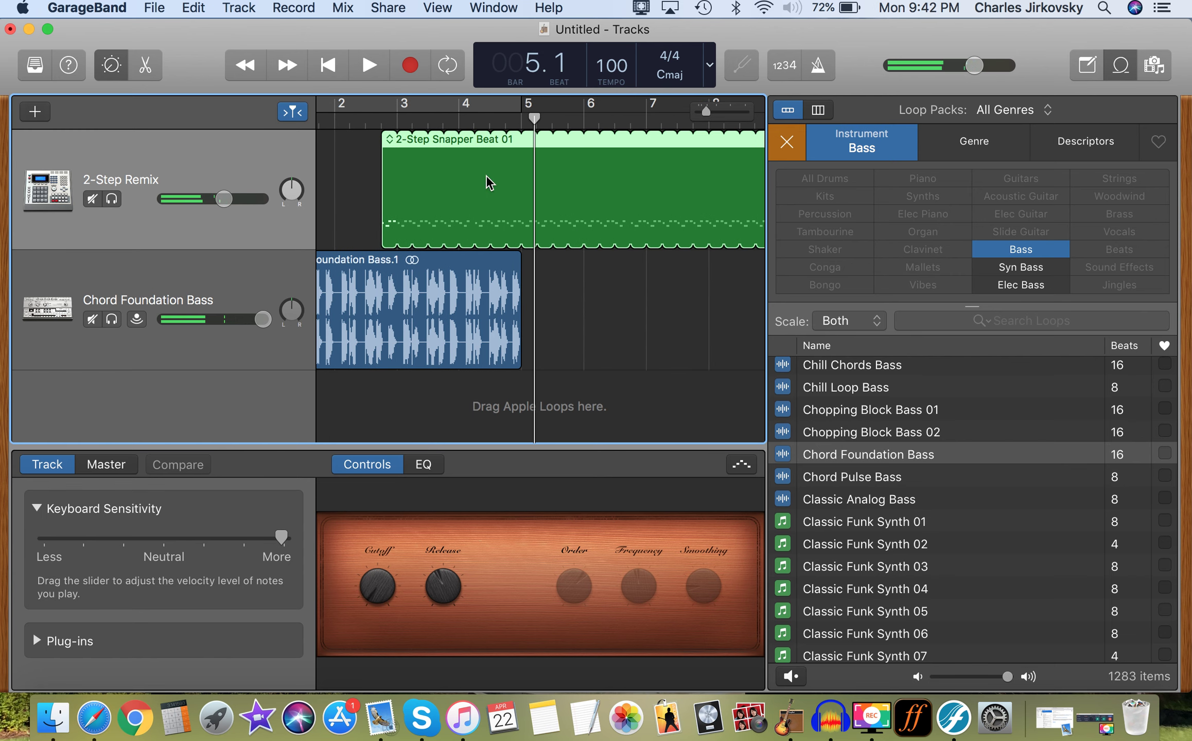
Step: Loop the Chord Foundation Bass region out to bar 9, level with the end of the Snapper Beat region, and deselect it
left_click_drag(520, 260, 713, 267)
scroll(713, 266, "right", 5)
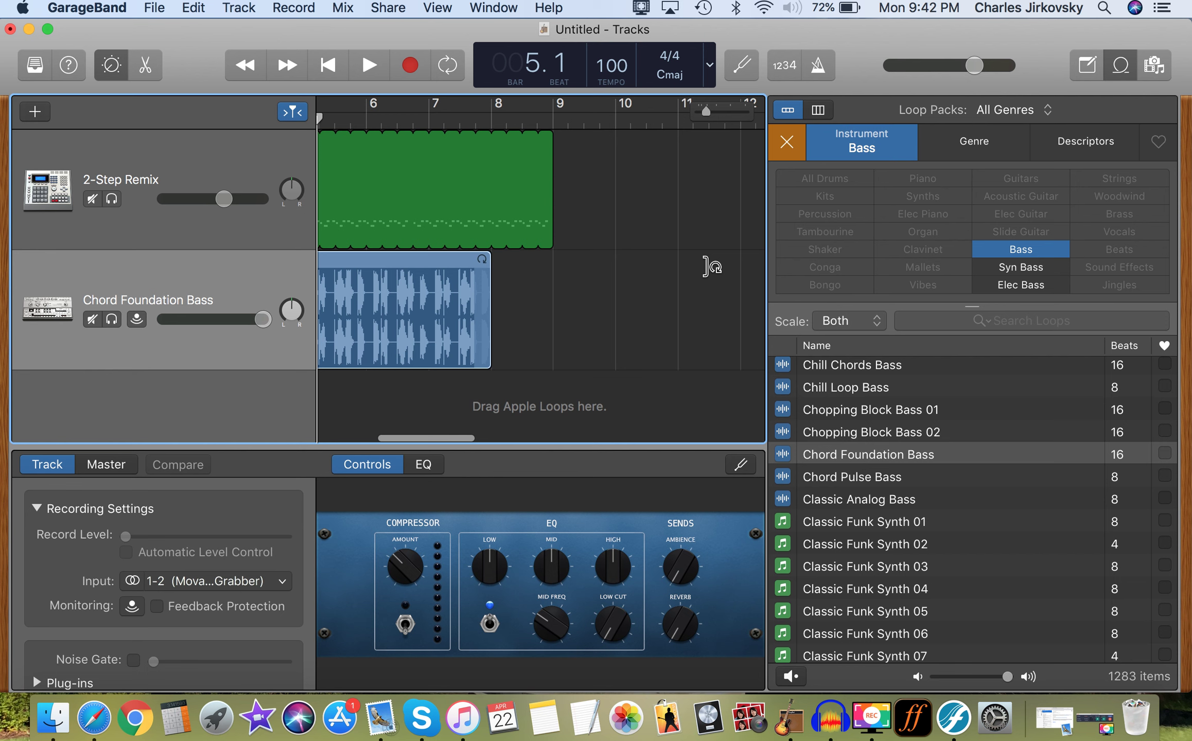
left_click_drag(485, 266, 547, 276)
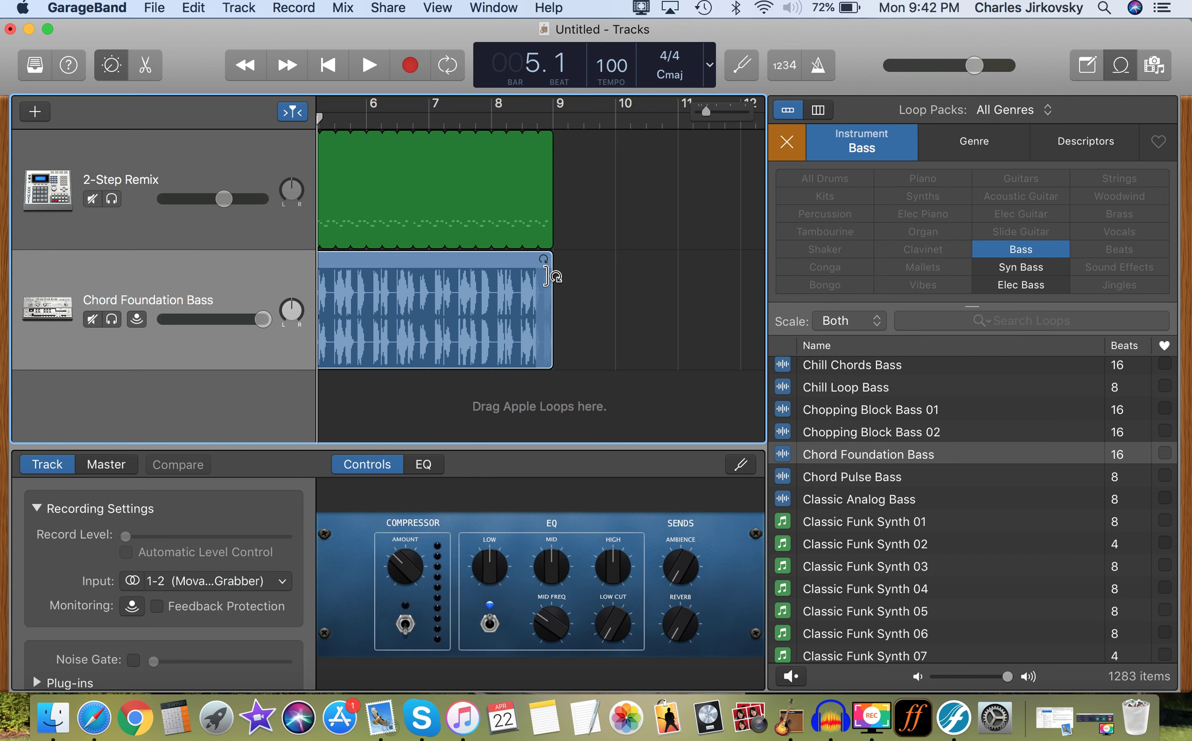
left_click(583, 282)
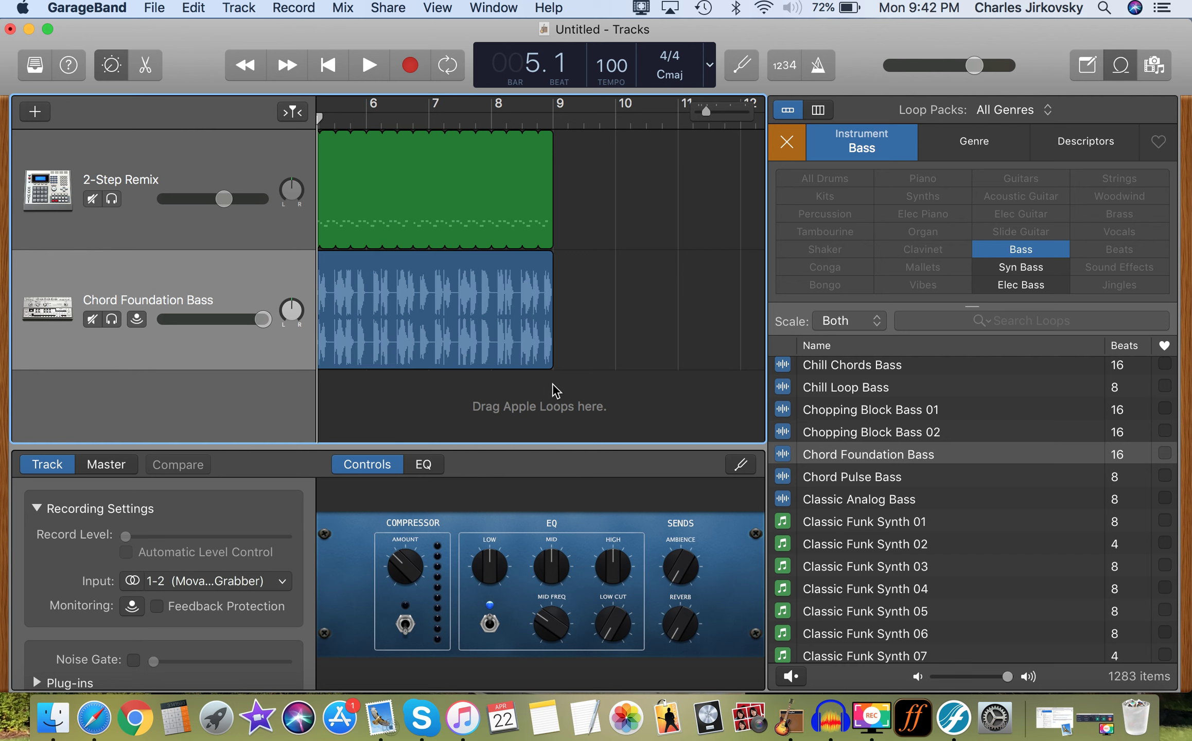
Step: Close the loop browser and shorten the looped Chord Foundation Bass region to end at about bar 8 beat 2
left_click(545, 360)
left_click(616, 258)
left_click(1126, 57)
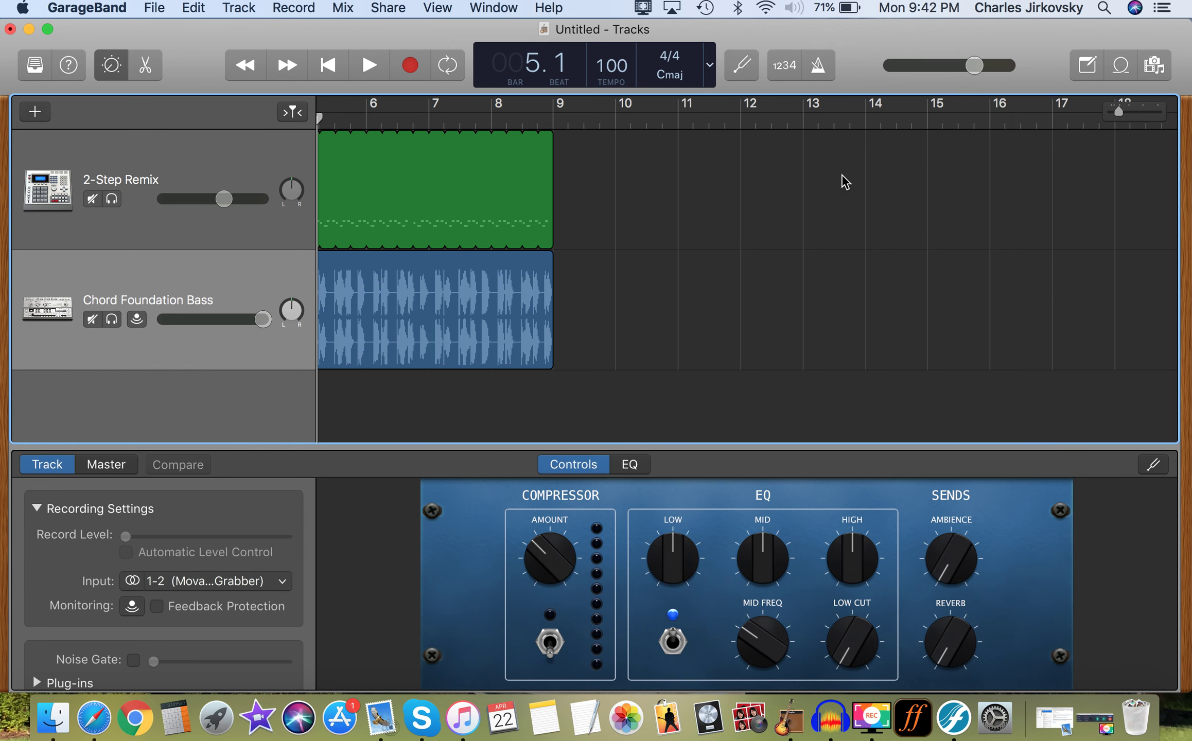
scroll(691, 253, "left", 3)
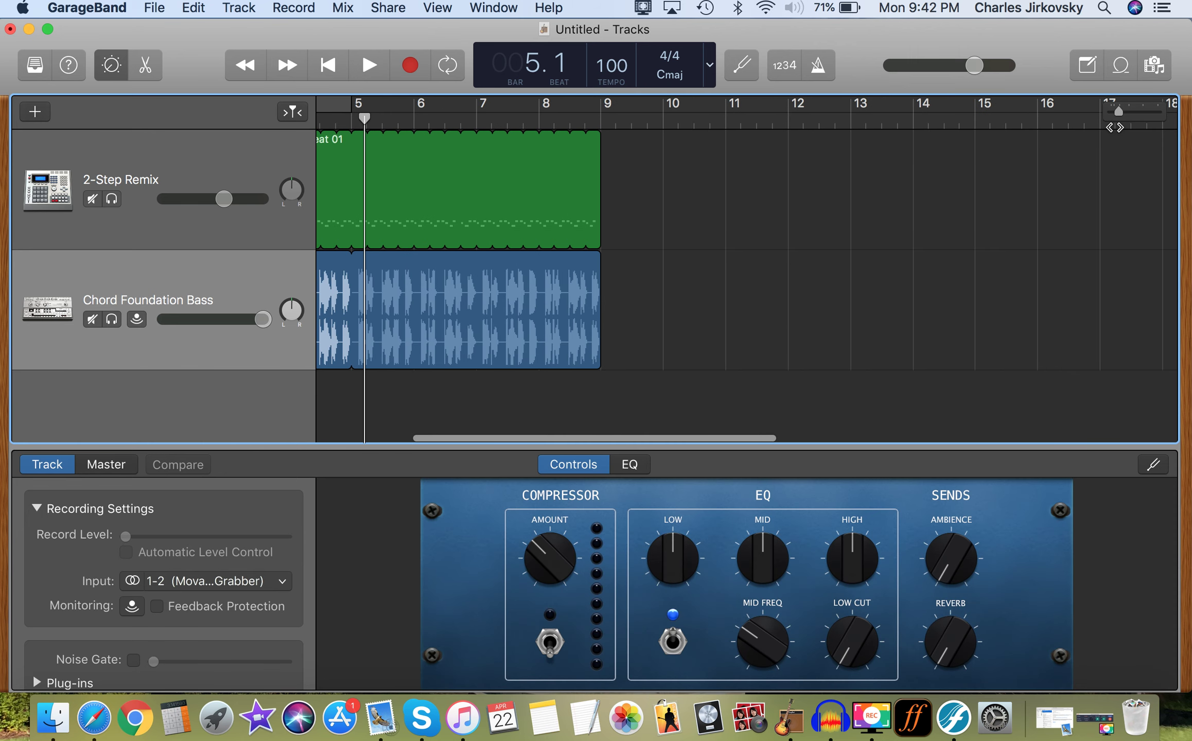
left_click_drag(1116, 113, 1125, 113)
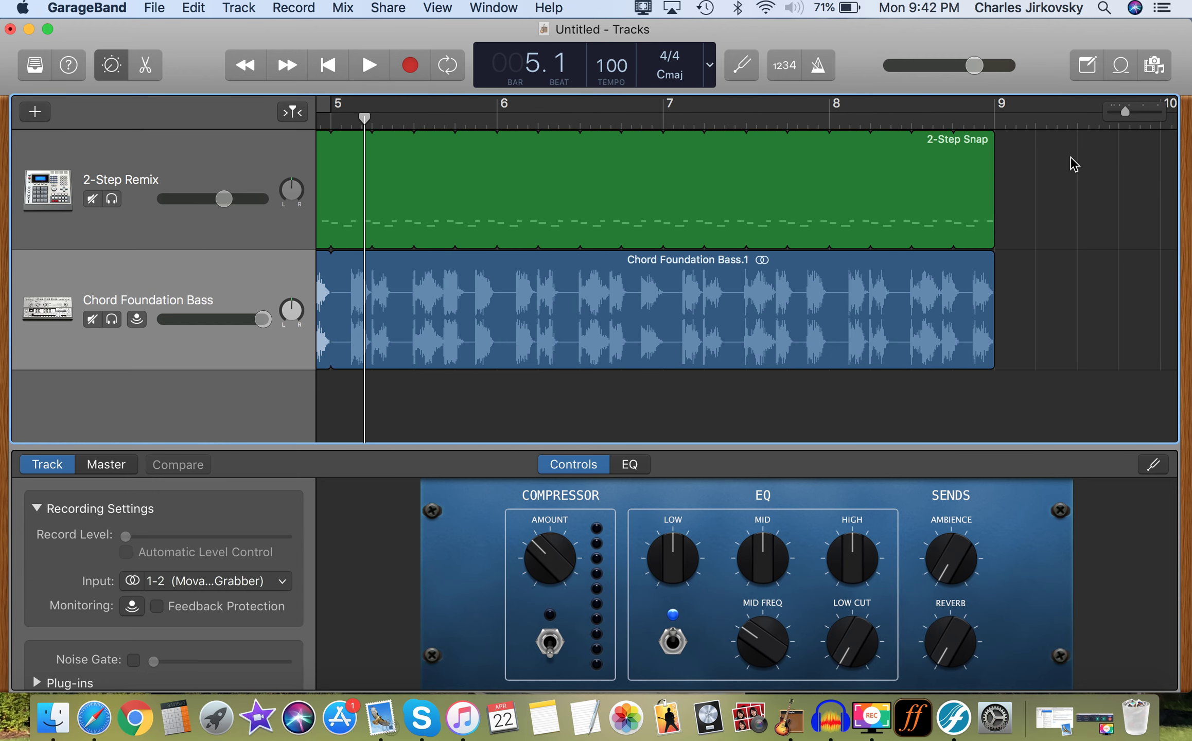
scroll(993, 216, "right", 3)
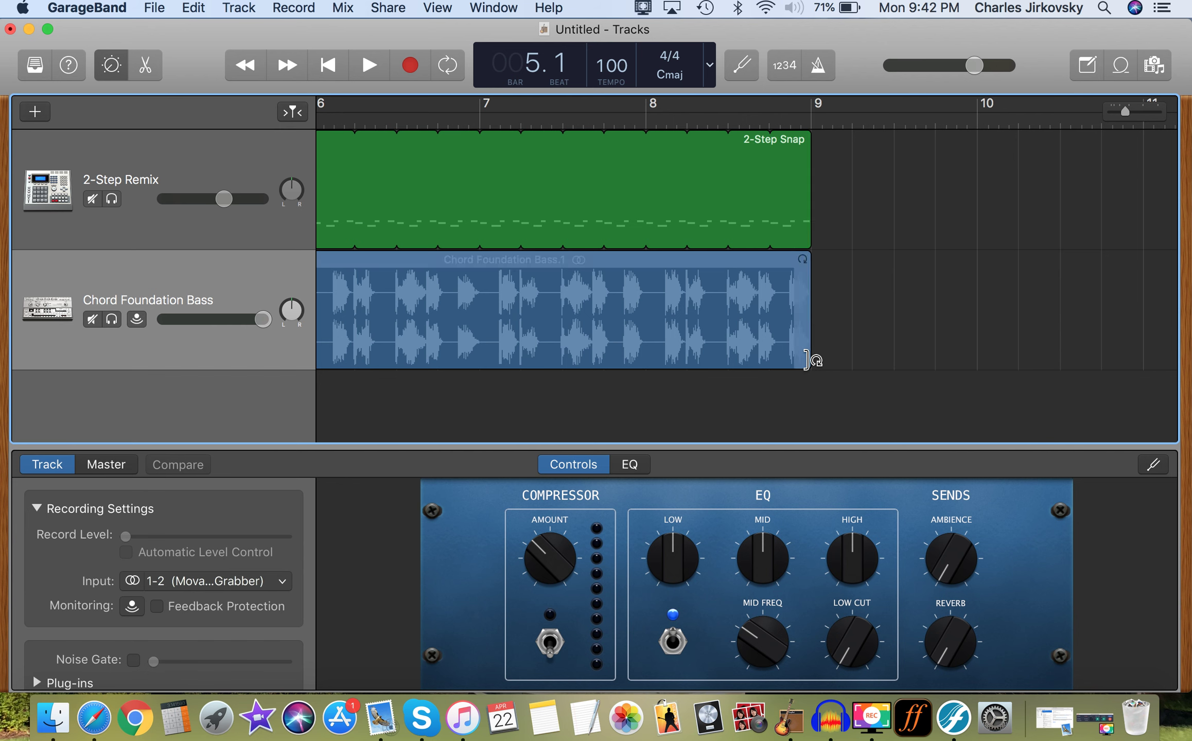
left_click_drag(807, 360, 706, 370)
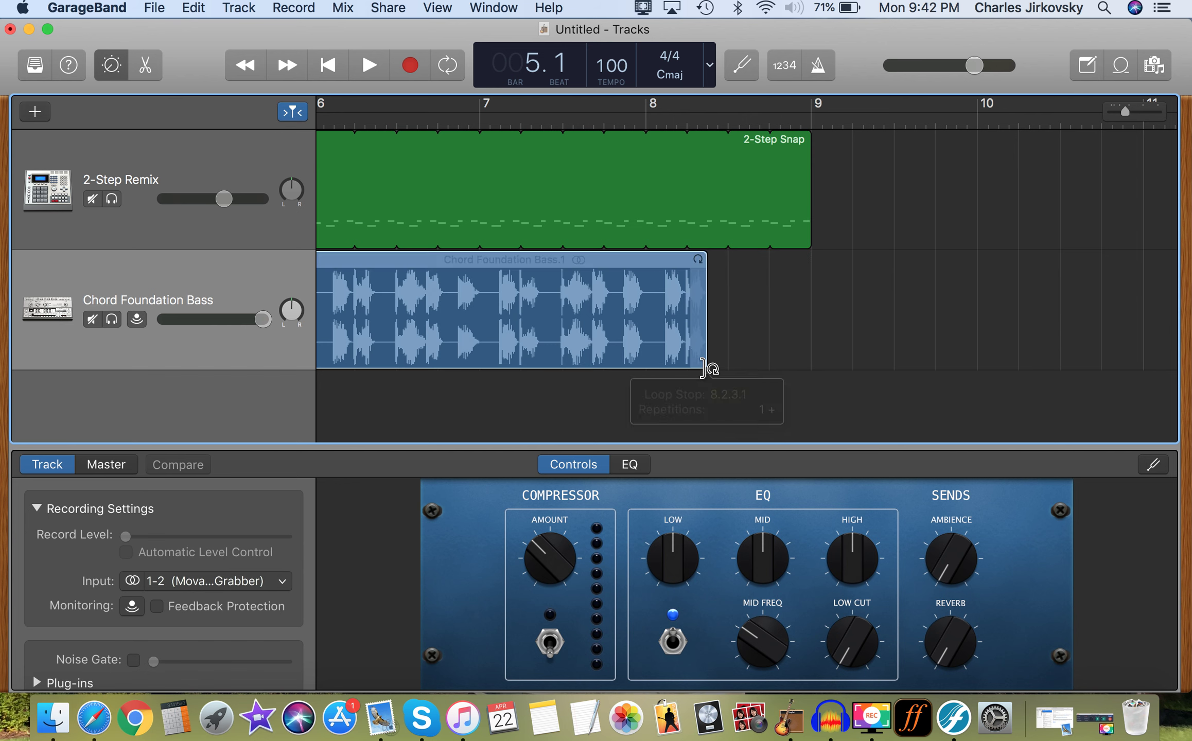
Step: Play the end of the arrangement from between bars 6 and 7, stopping just past bar 9
left_click(442, 119)
key("space")
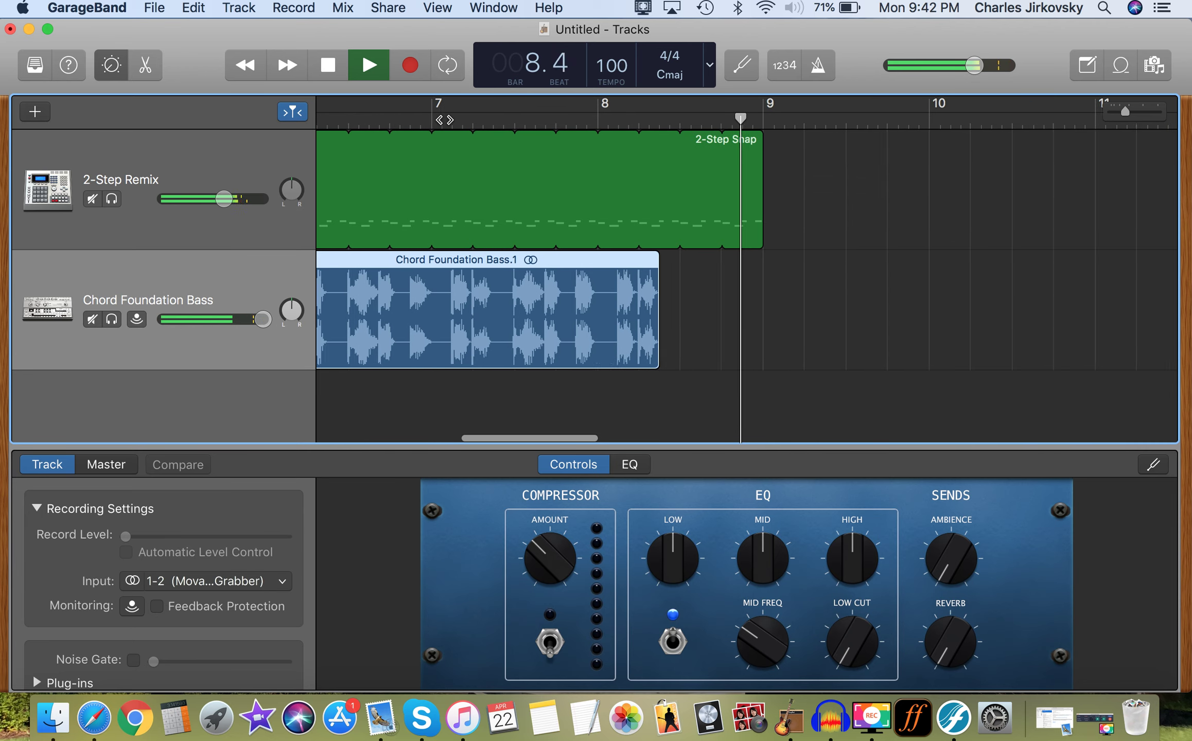
key("space")
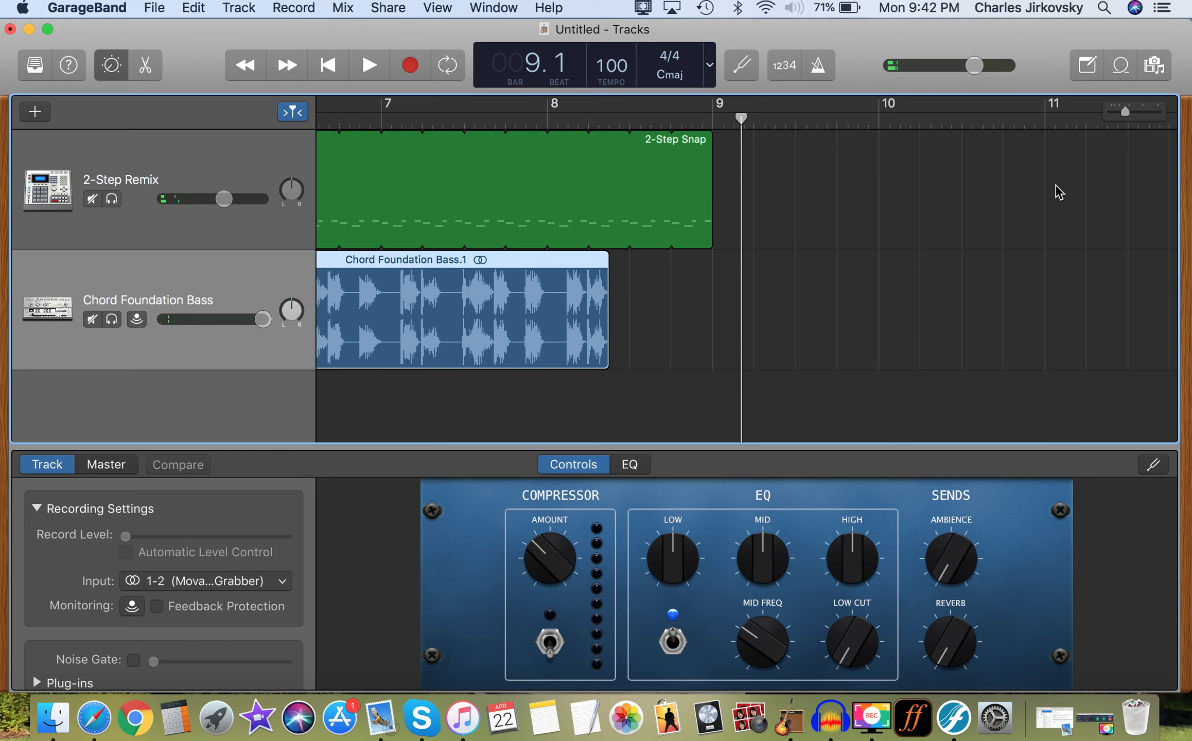
Step: Set the playhead position to bar 5 and deselect the Chord Foundation Bass region
scroll(818, 286, "left", 15)
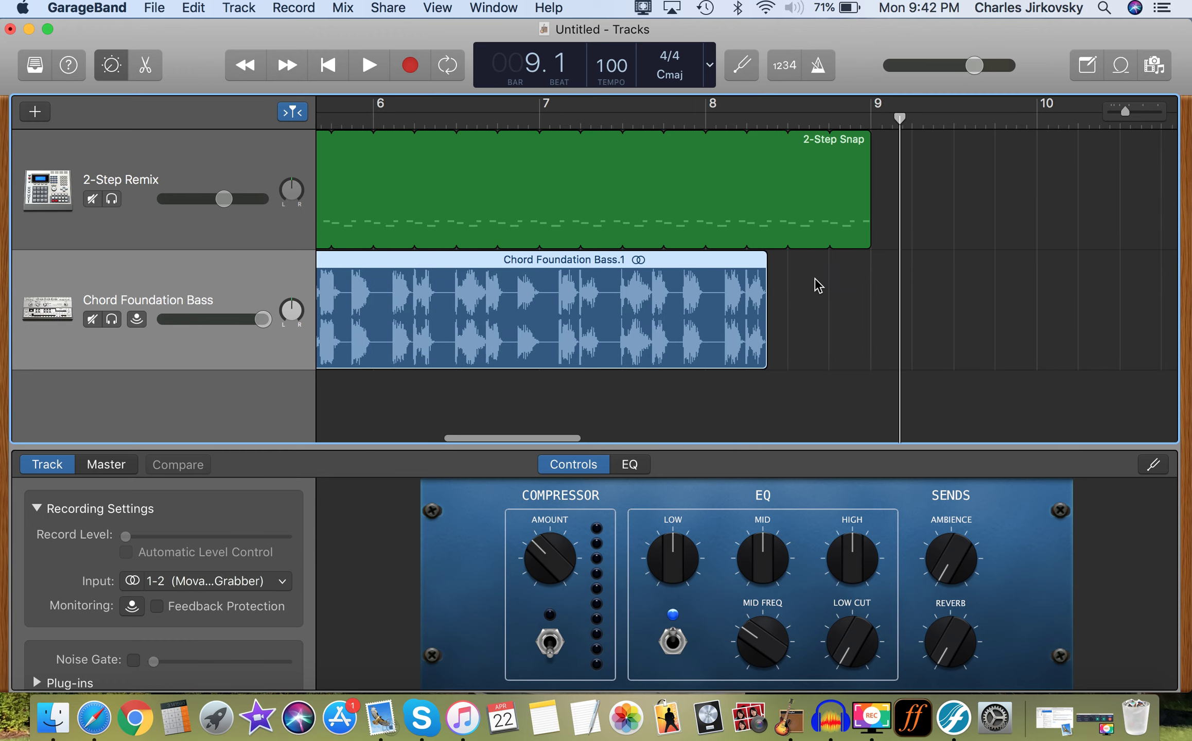
scroll(818, 286, "left", 3)
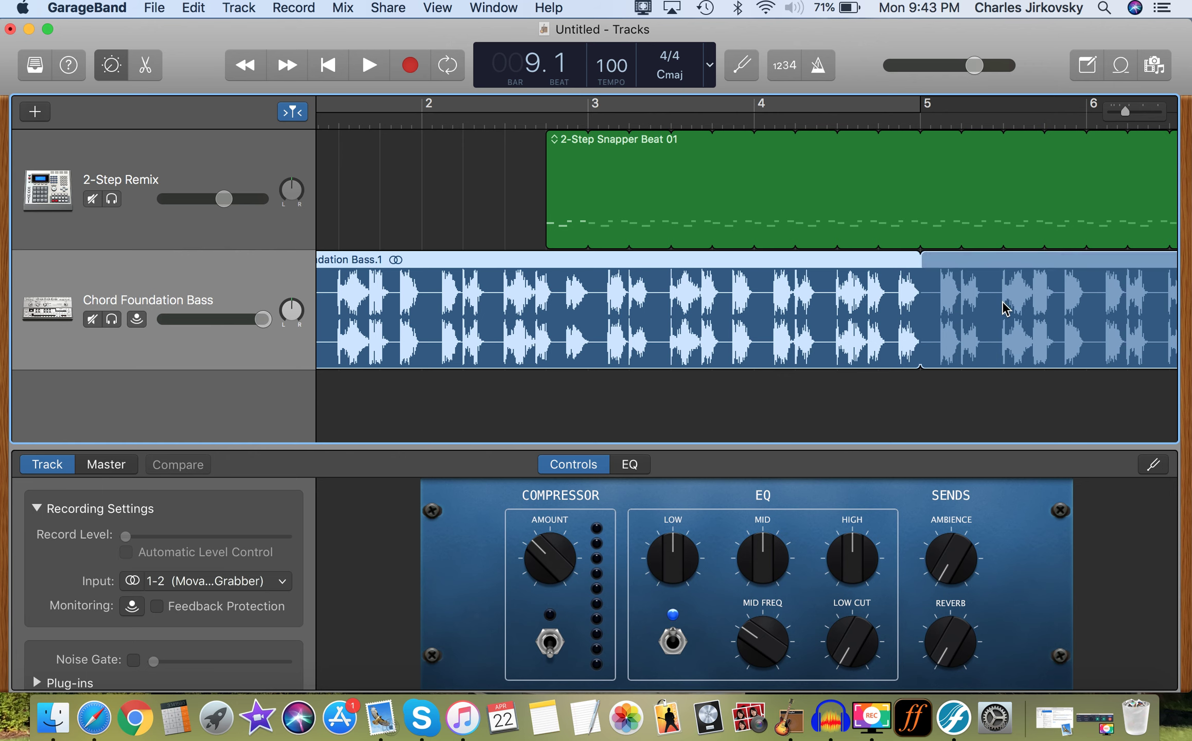
scroll(900, 237, "right", 5)
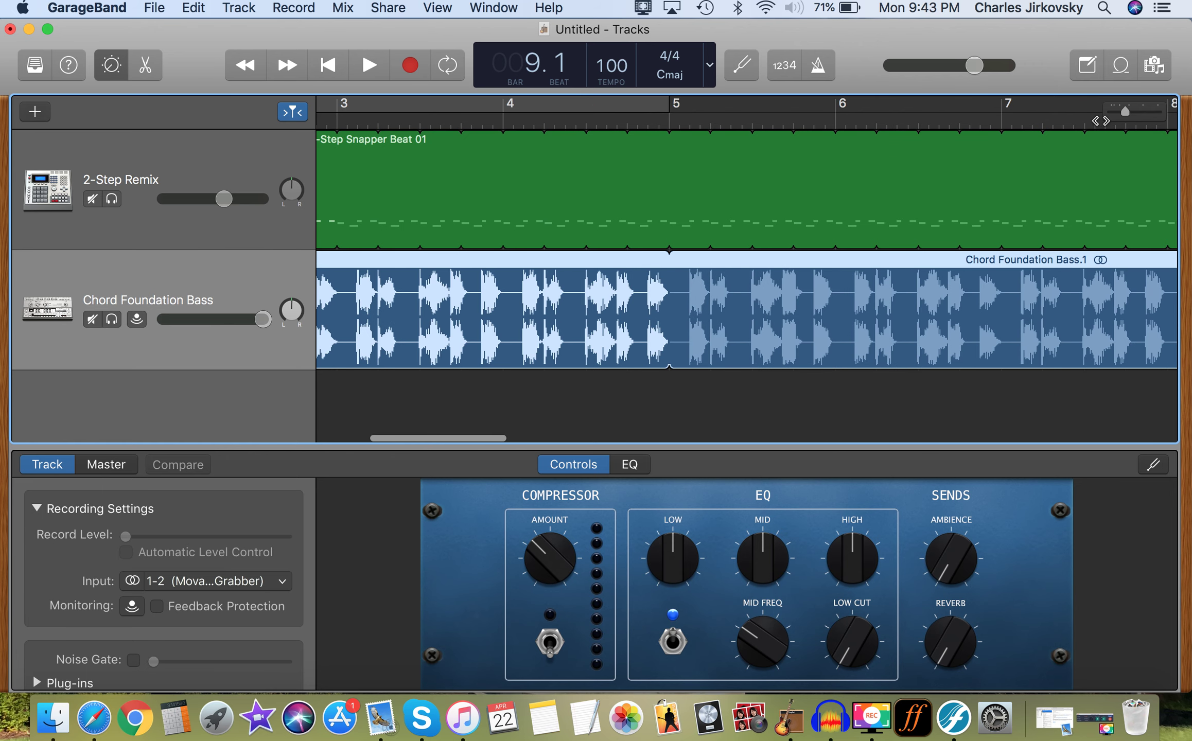
left_click_drag(1125, 116, 1120, 117)
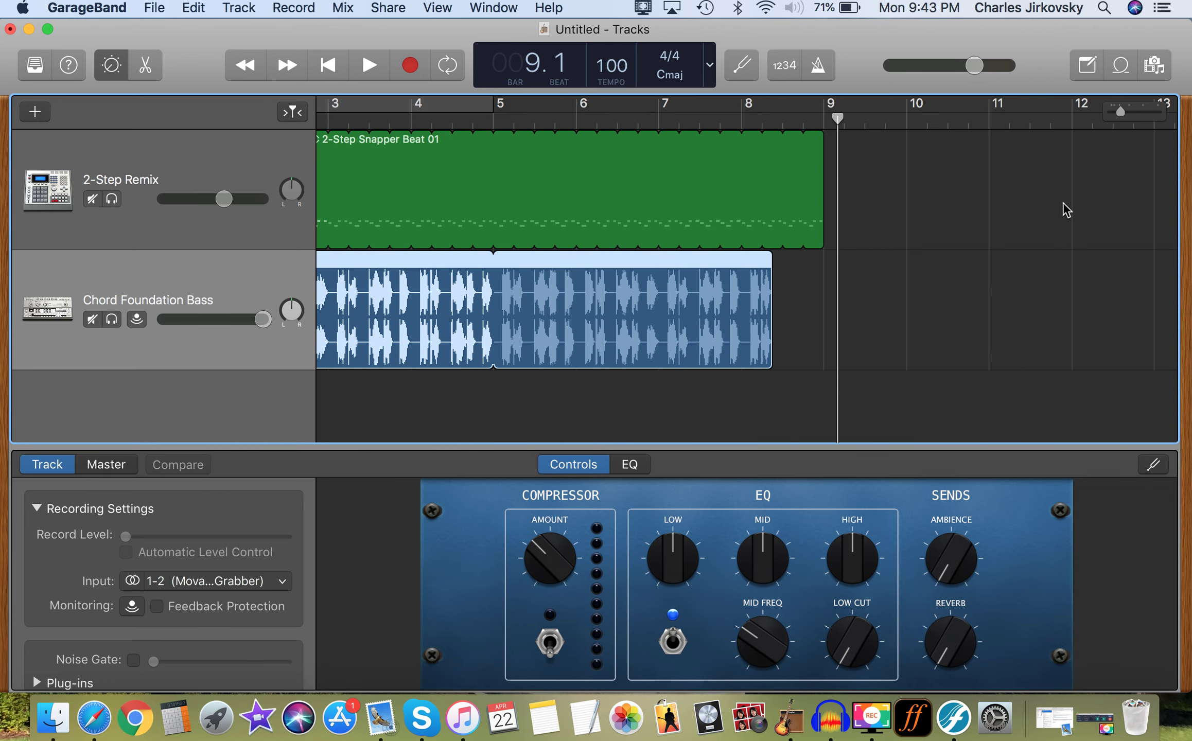
scroll(1063, 208, "left", 3)
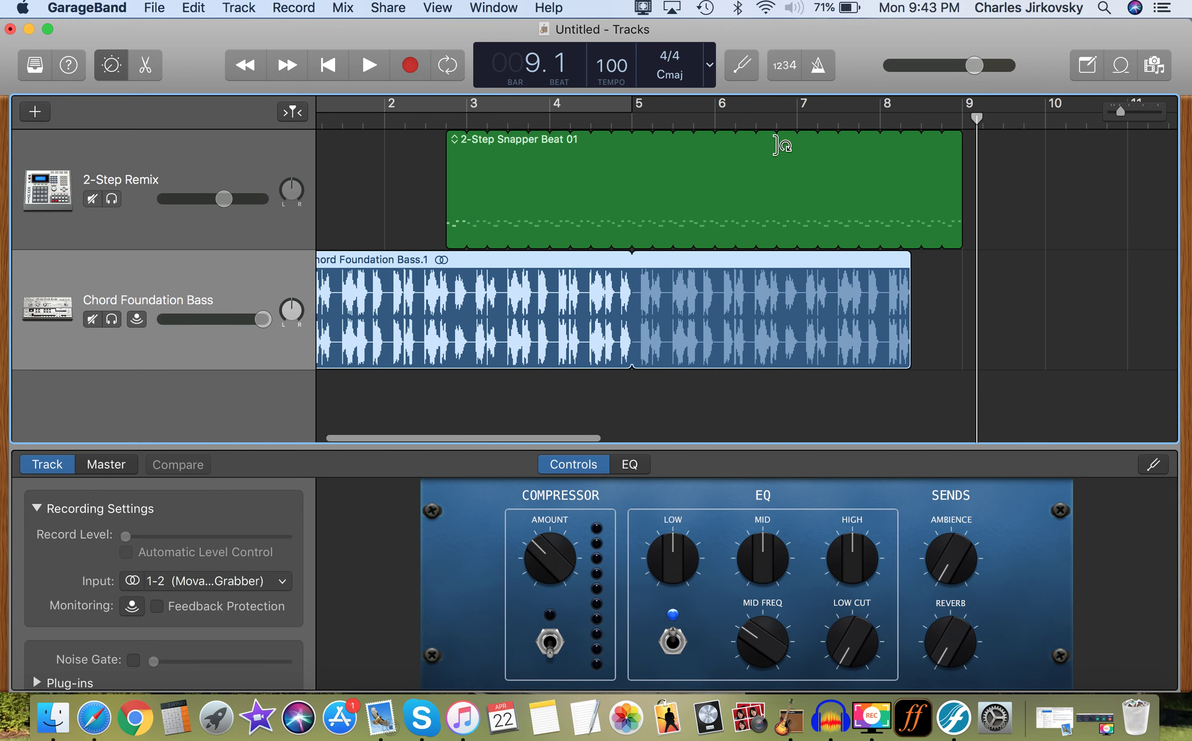
double_click(536, 63)
double_click(539, 64)
type("5")
key("Return")
left_click(1036, 220)
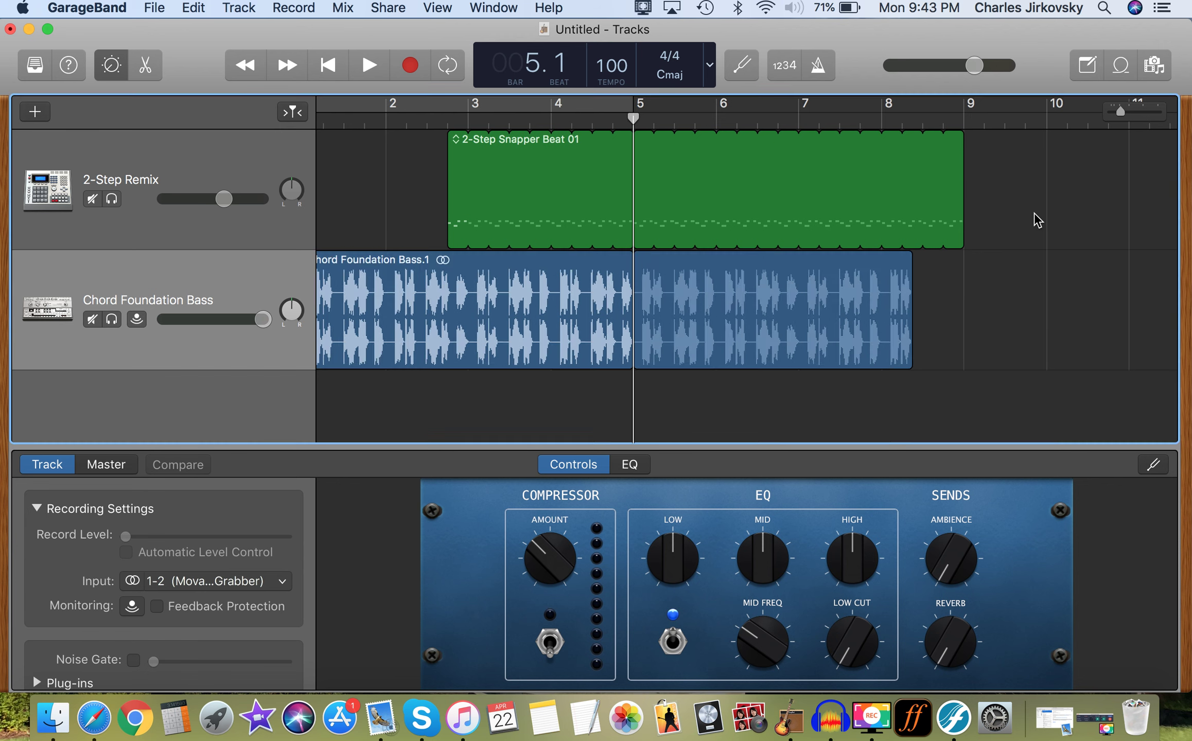
Step: Split the Chord Foundation Bass region with the playhead at bar 5 and select the part after the cut
left_click(1003, 122)
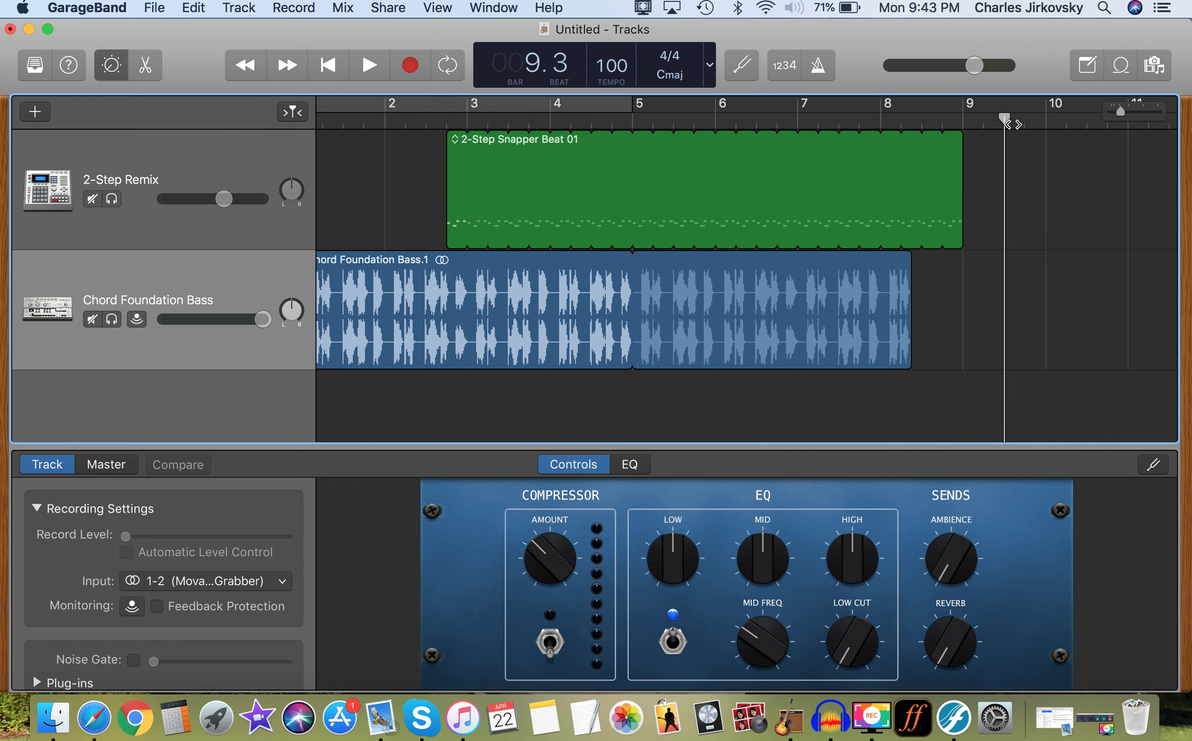
left_click_drag(1004, 117, 633, 118)
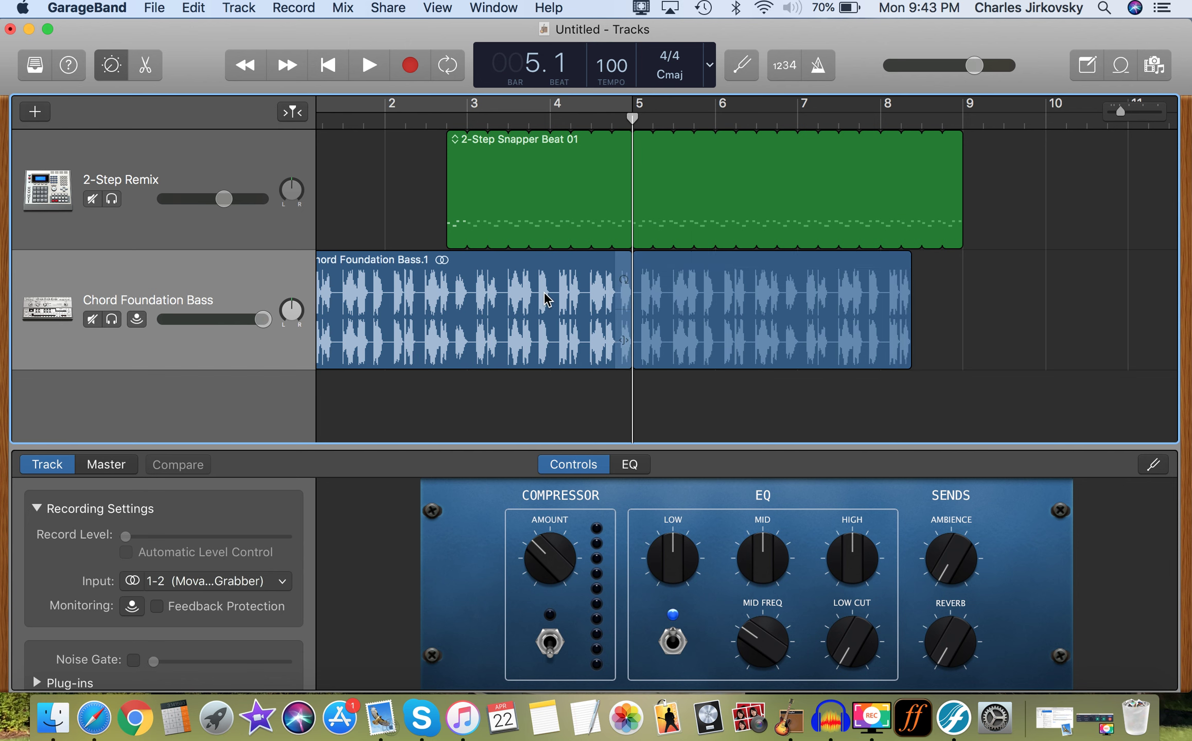
left_click(547, 276)
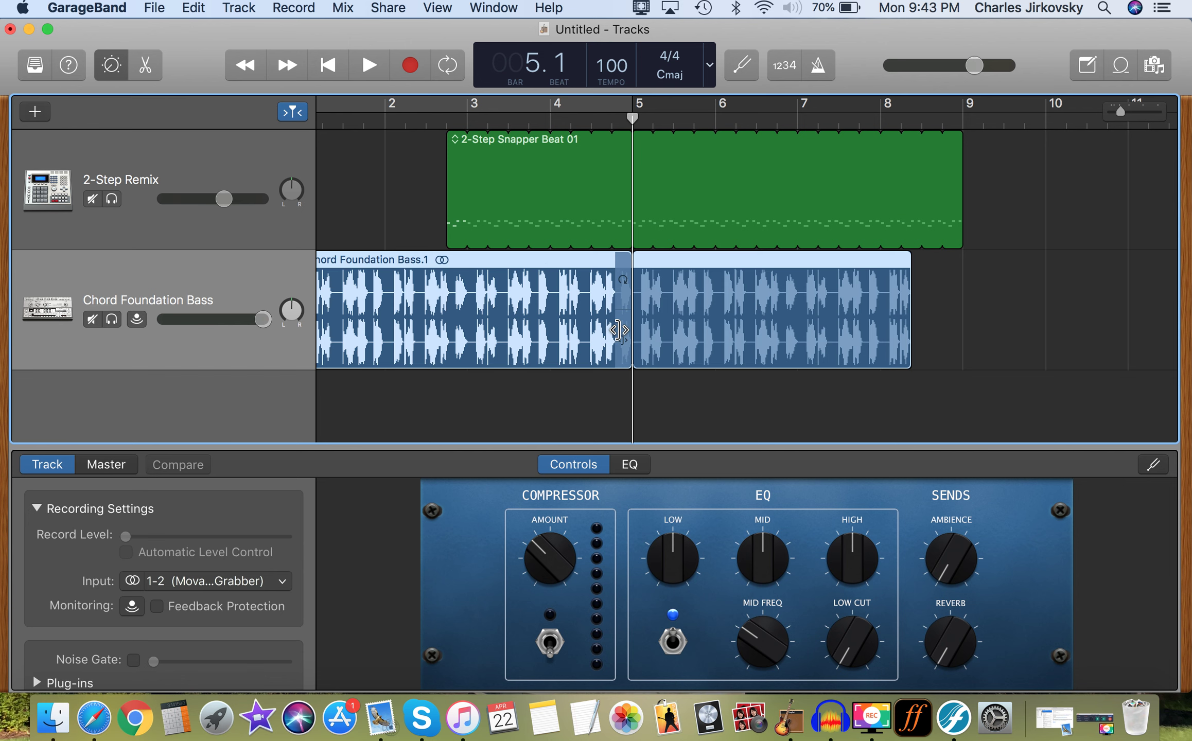
left_click(770, 342)
left_click(725, 296)
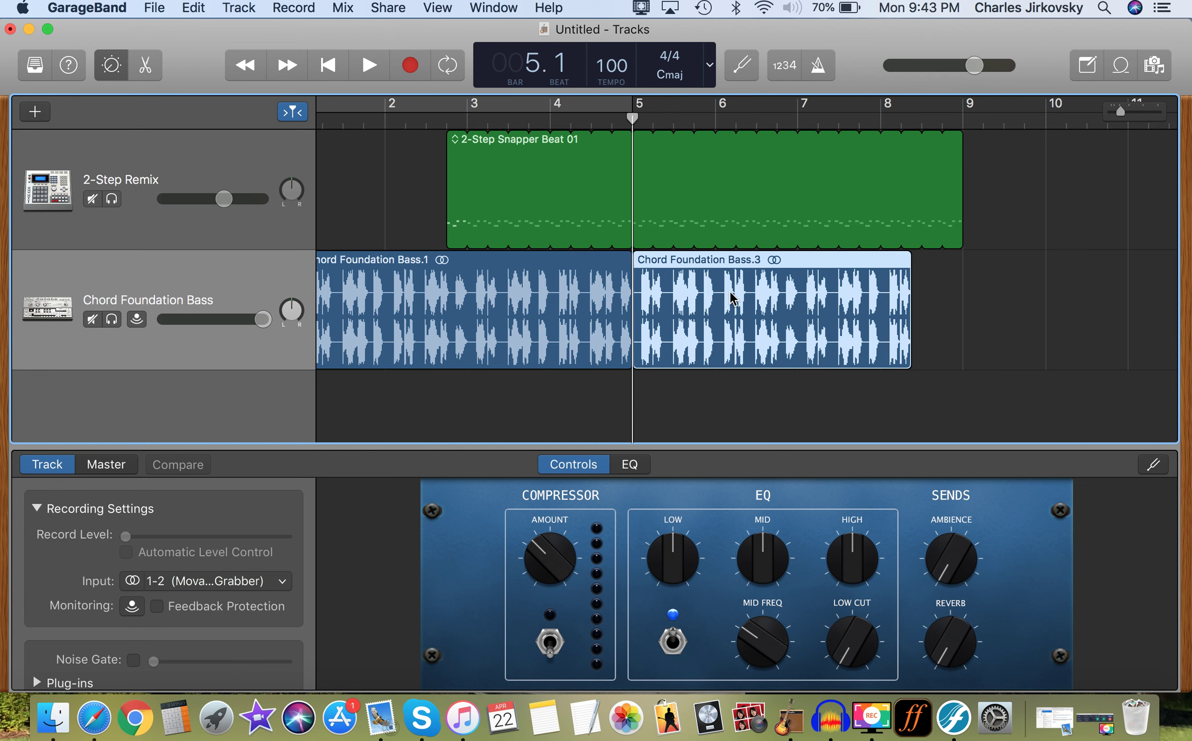
mouse_move(701, 266)
left_mouse_down()
mouse_move(746, 267)
mouse_move(711, 273)
left_mouse_up()
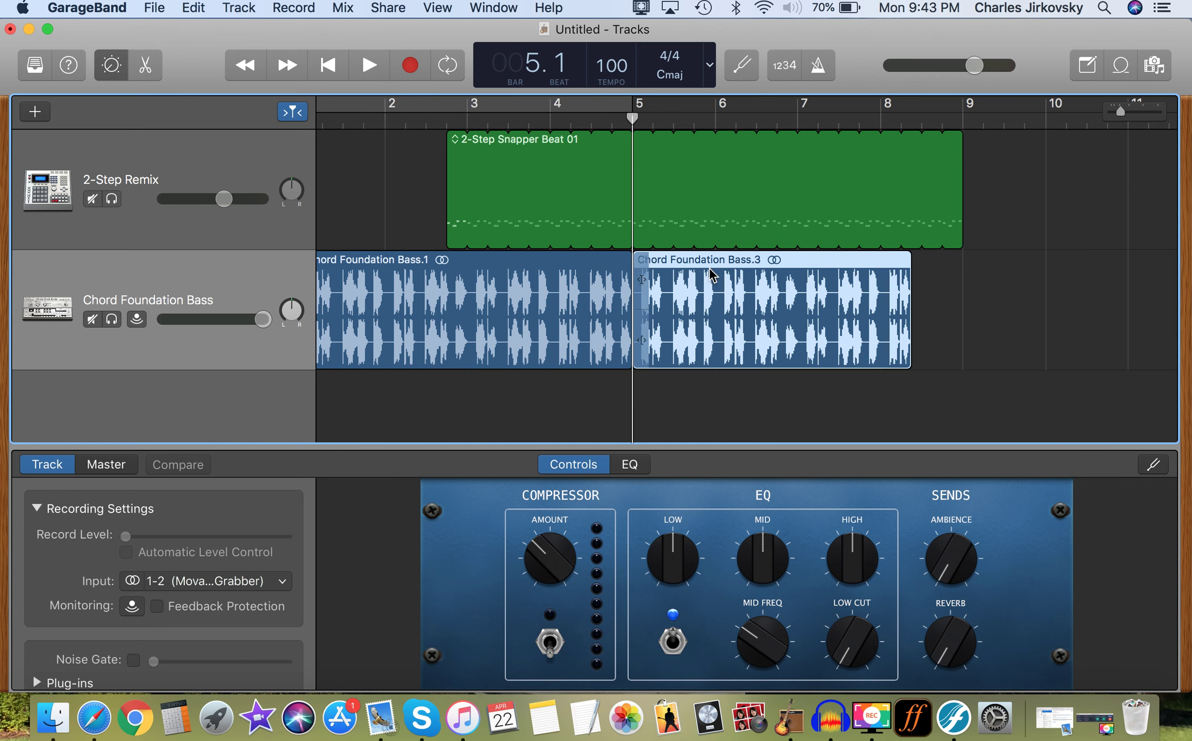
Step: Split the second bass region at bar 6 and delete the piece between bars 5 and 6
left_click(714, 123)
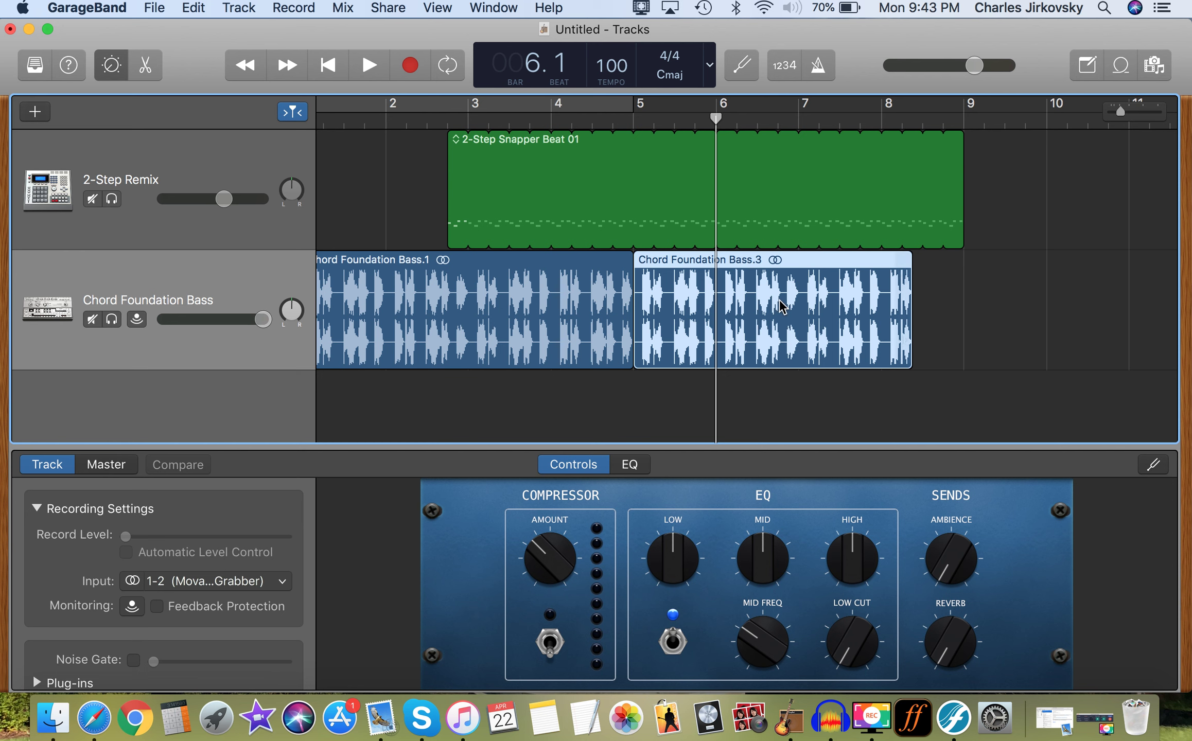
key("super+t")
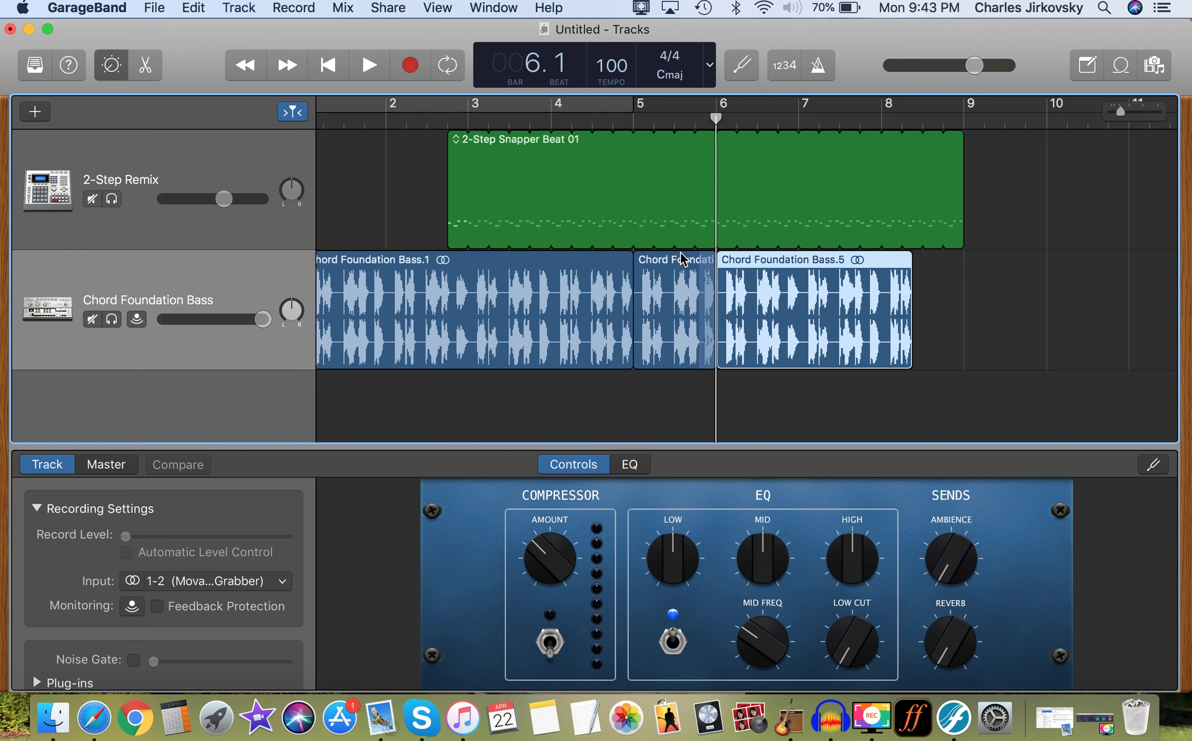
left_click(682, 261)
key("Delete")
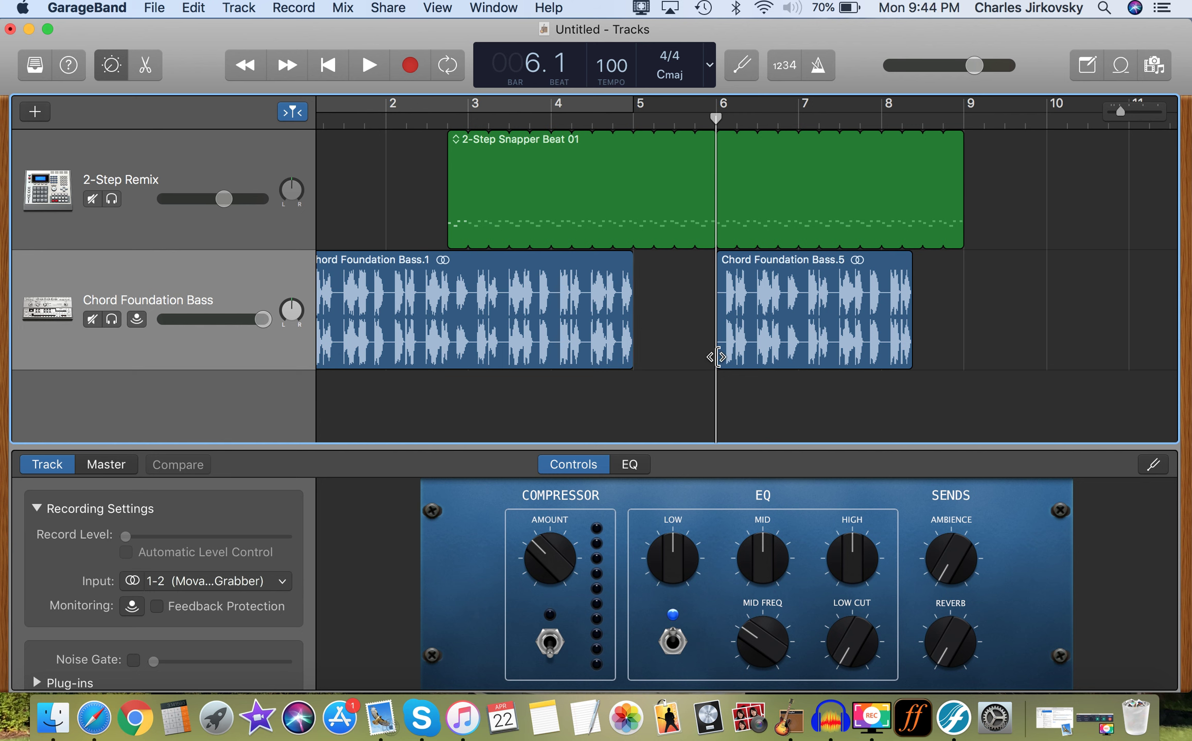
Step: Extend the start of the last bass region to slightly before bar 6 and play from the beginning, stopping just past bar 9
left_click_drag(715, 356, 706, 356)
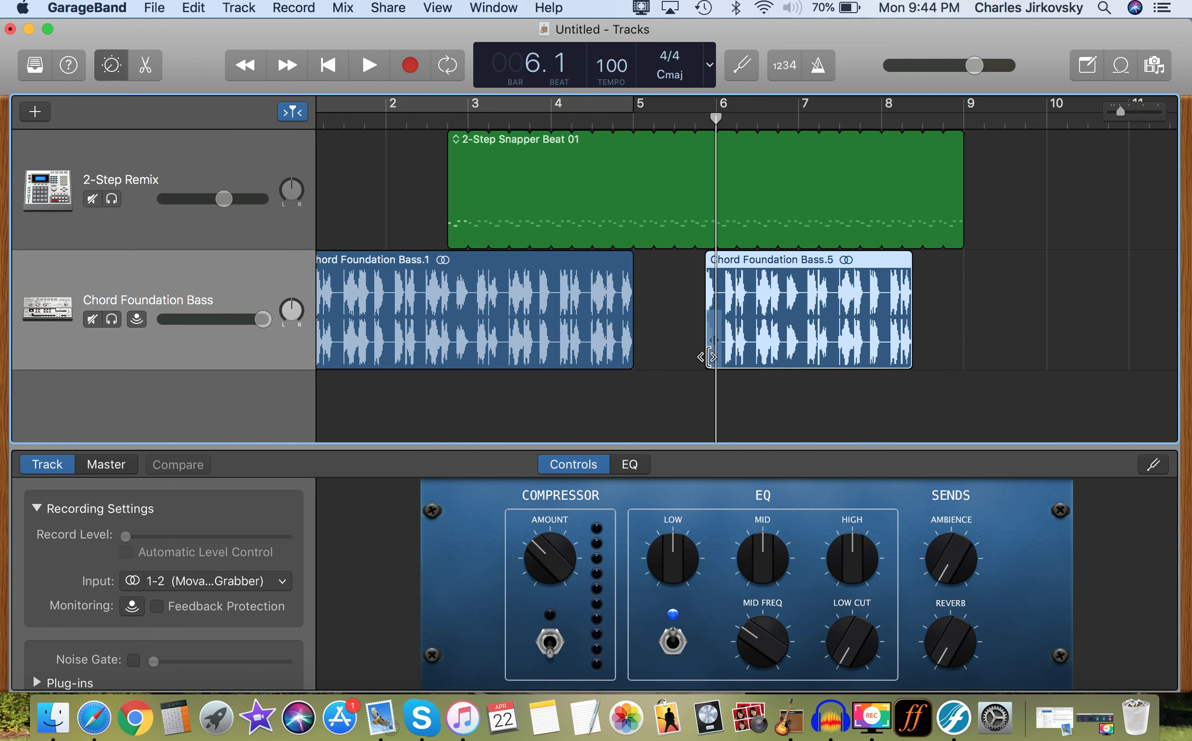
scroll(685, 226, "left", 2)
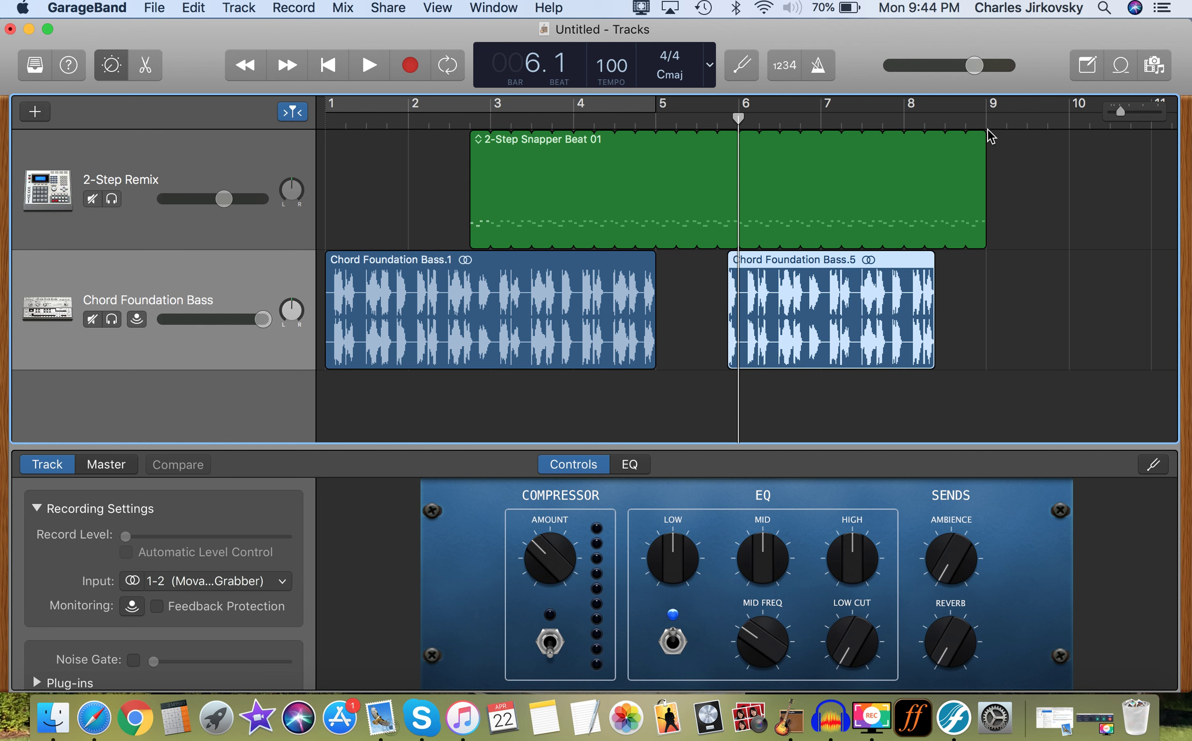
left_click(334, 66)
key("space")
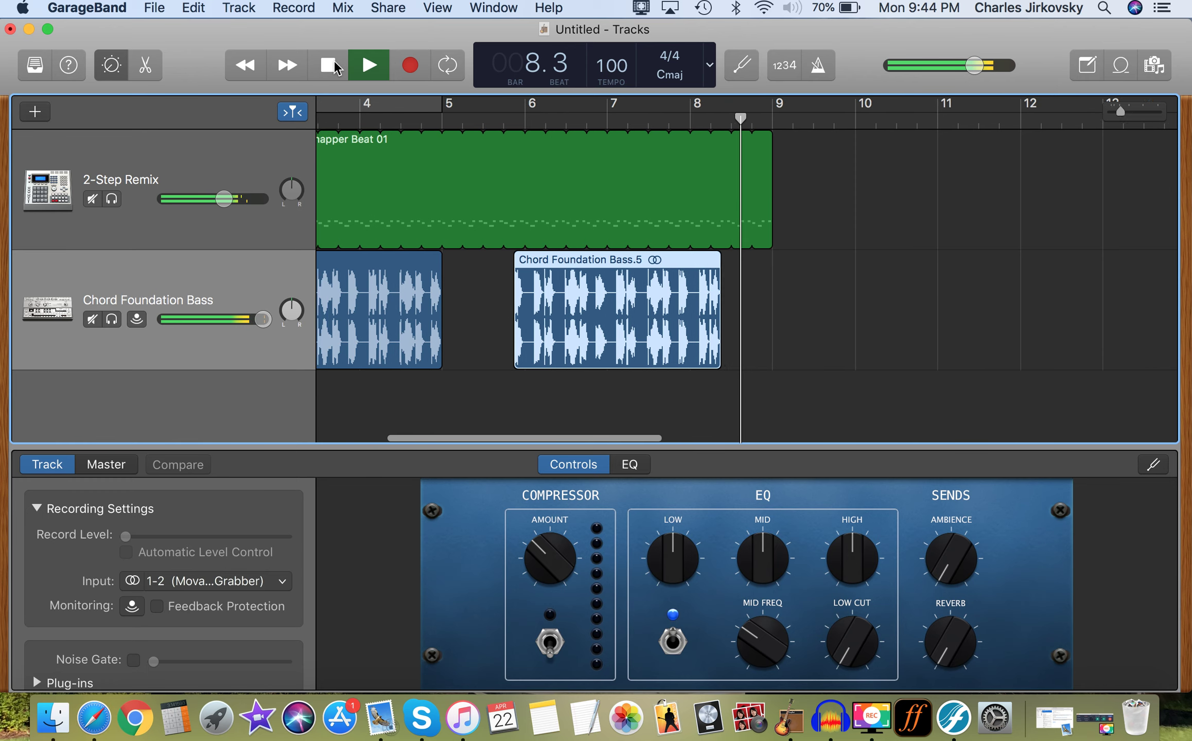
left_click(334, 67)
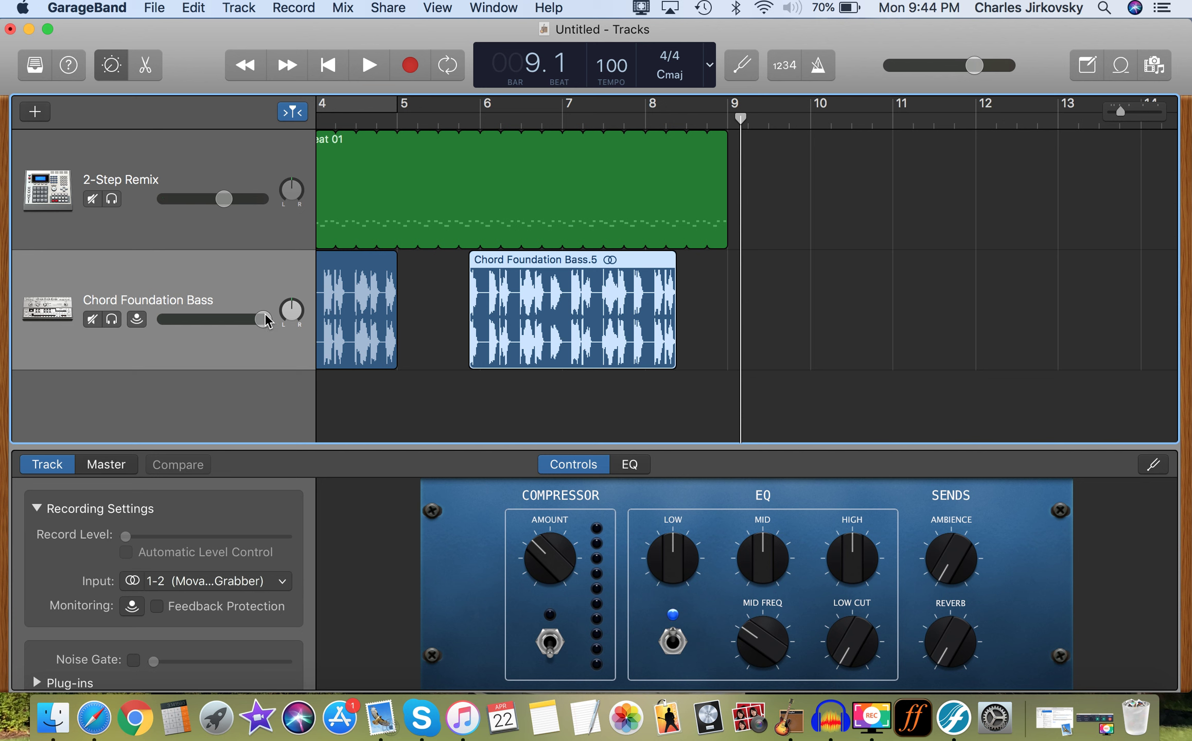
Step: Lower the Chord Foundation Bass track volume to about 0 dB and raise the 2-Step Remix track volume slightly
left_click_drag(264, 323, 255, 320)
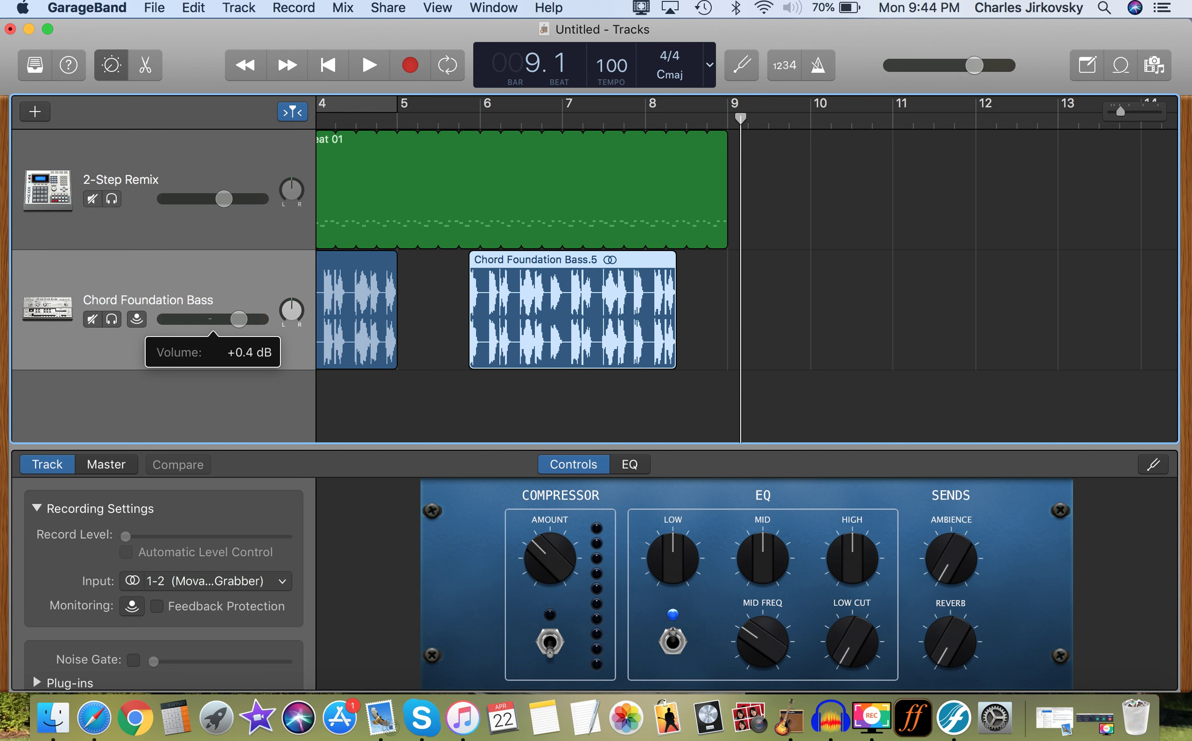
left_click_drag(237, 319, 236, 319)
left_click_drag(226, 205, 234, 198)
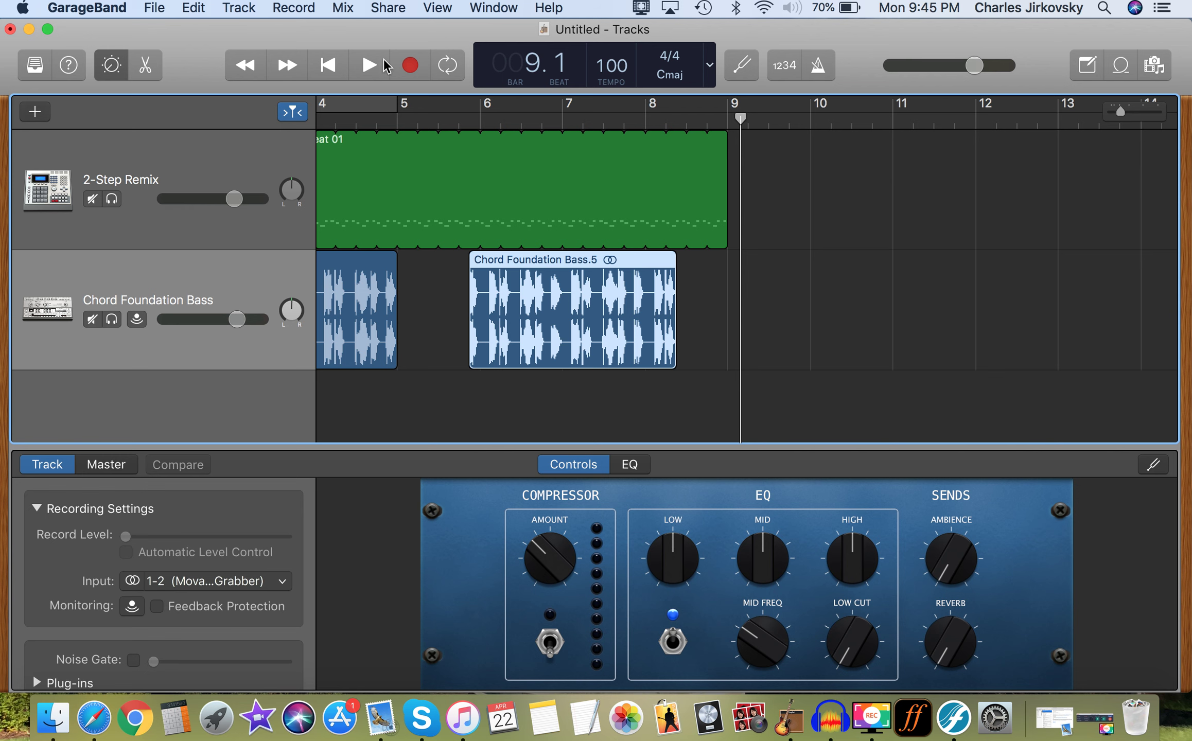
Step: Play both tracks from the beginning, stopping at bar 3 beat 3
left_click(331, 68)
left_click(369, 66)
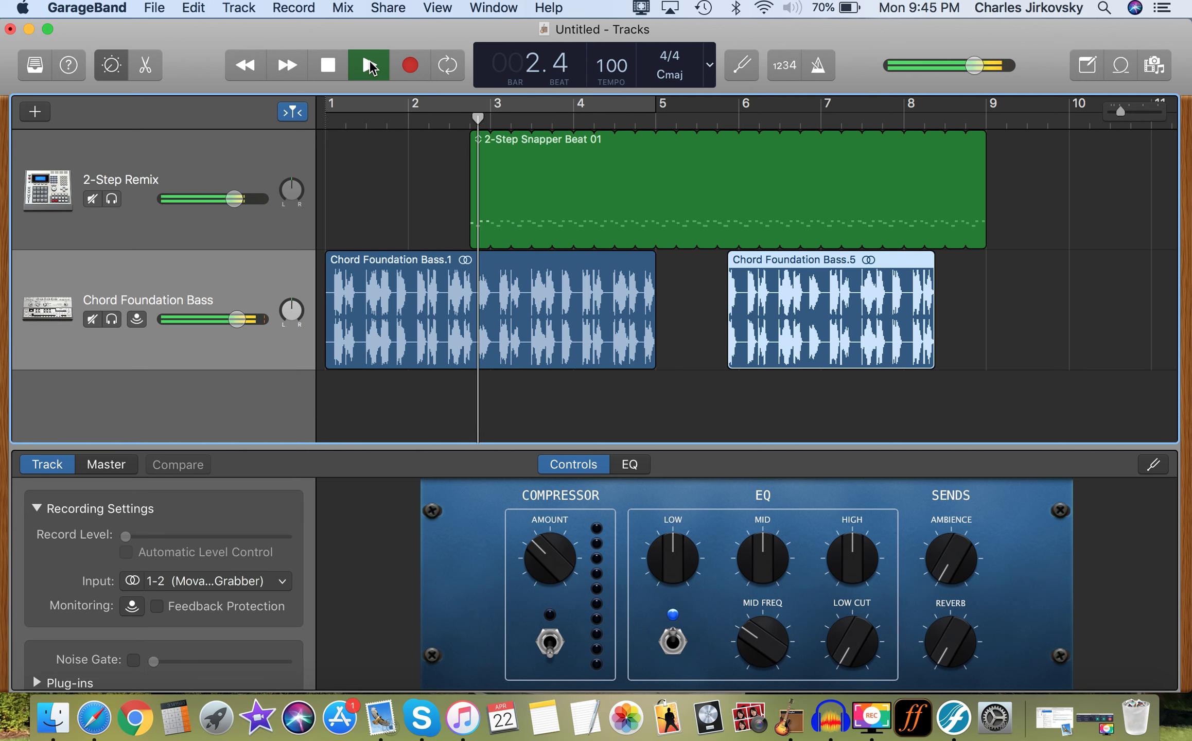
left_click(324, 70)
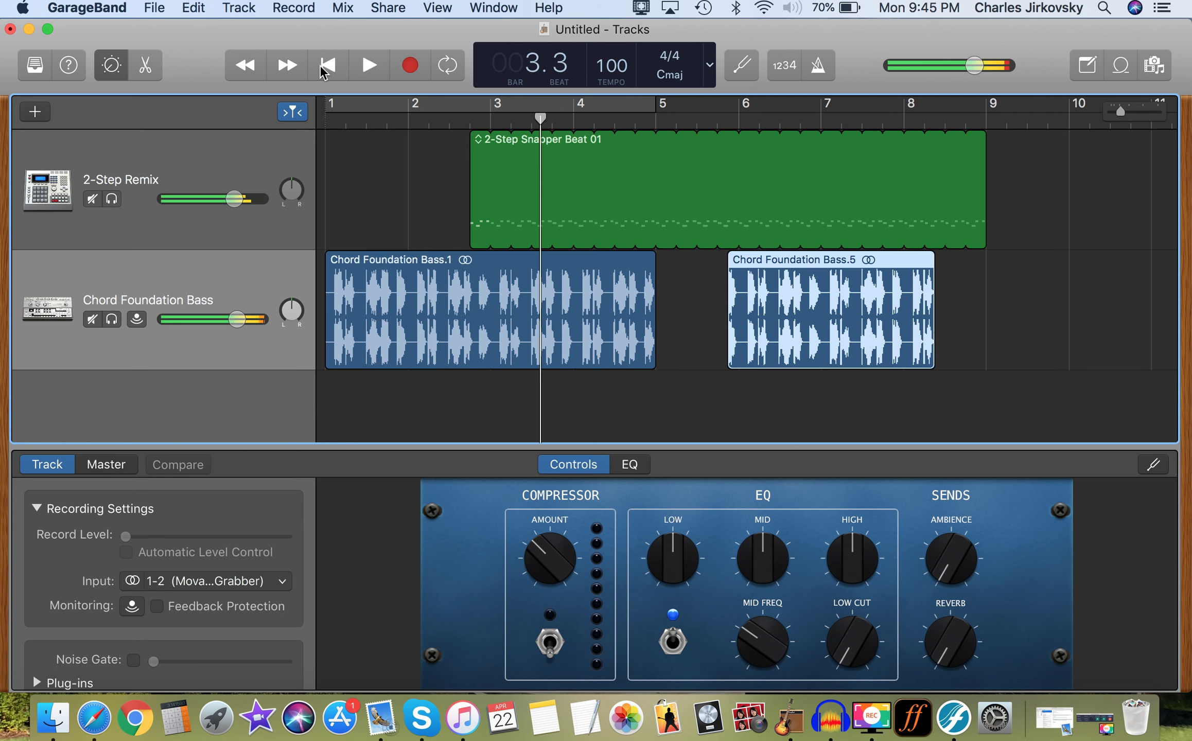
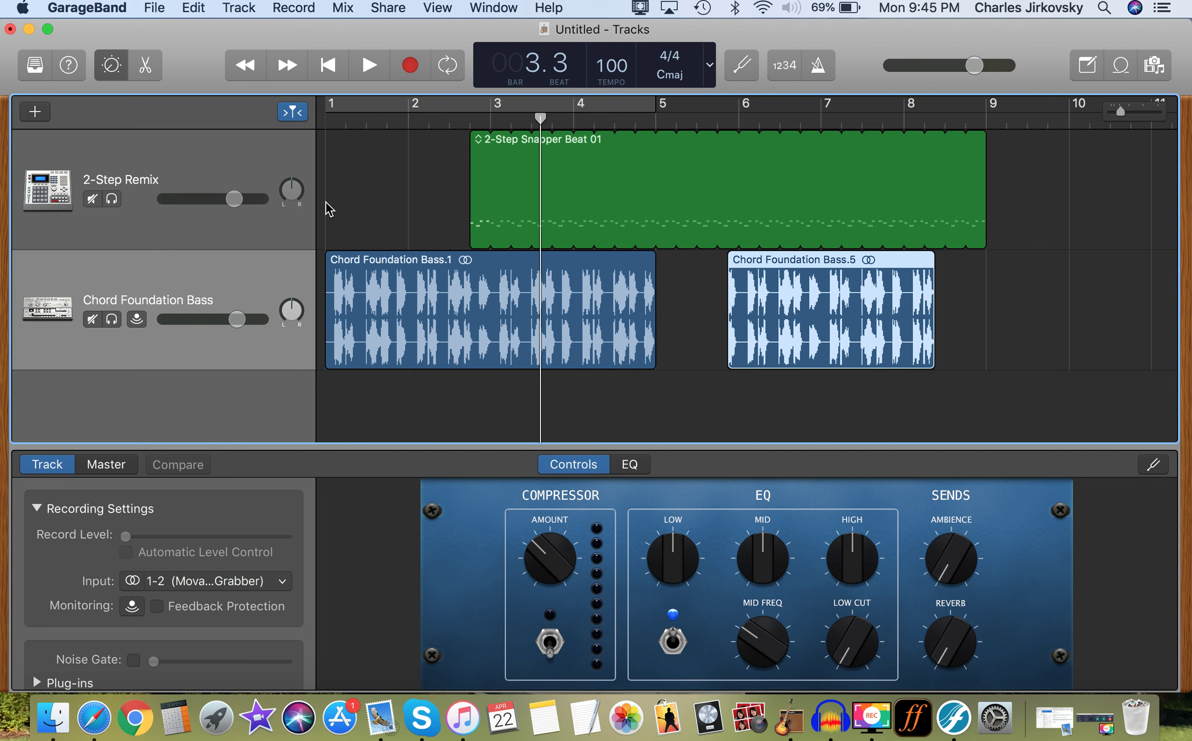
Step: Play from the beginning while lowering the Chord Foundation Bass volume to just under half of its range, stopping at bar 7 beat 3
left_click(336, 68)
left_click(368, 66)
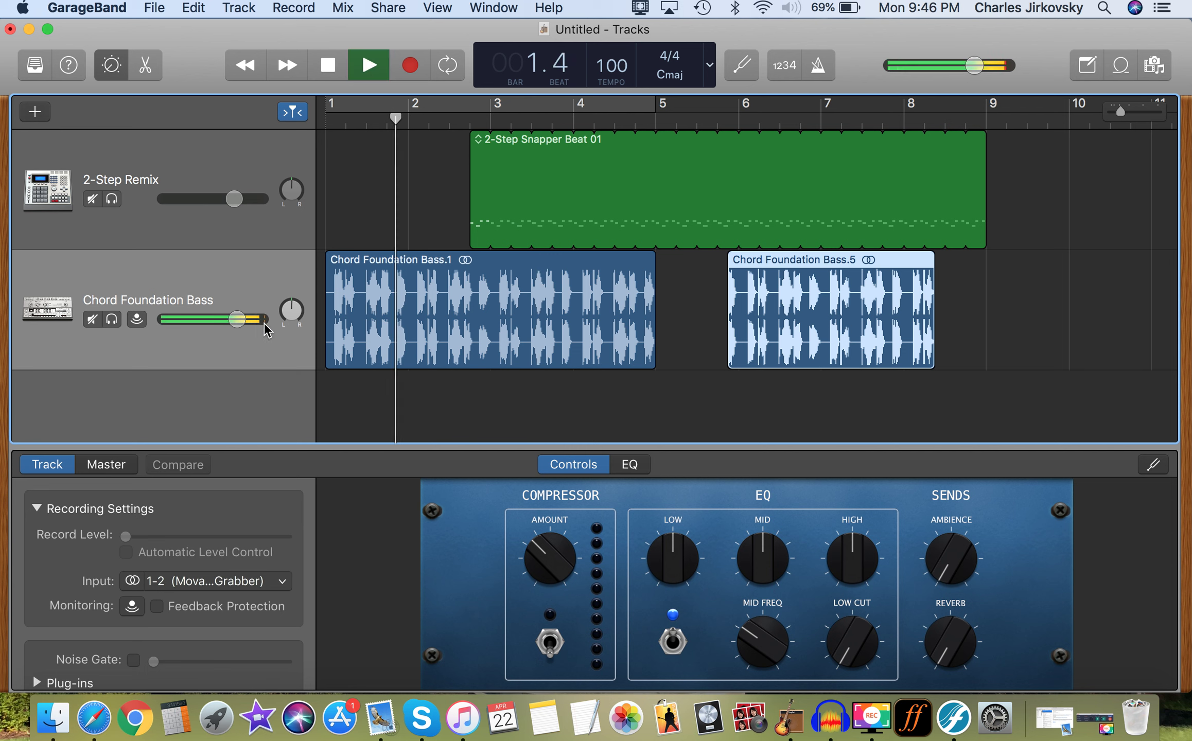
left_click_drag(237, 320, 204, 319)
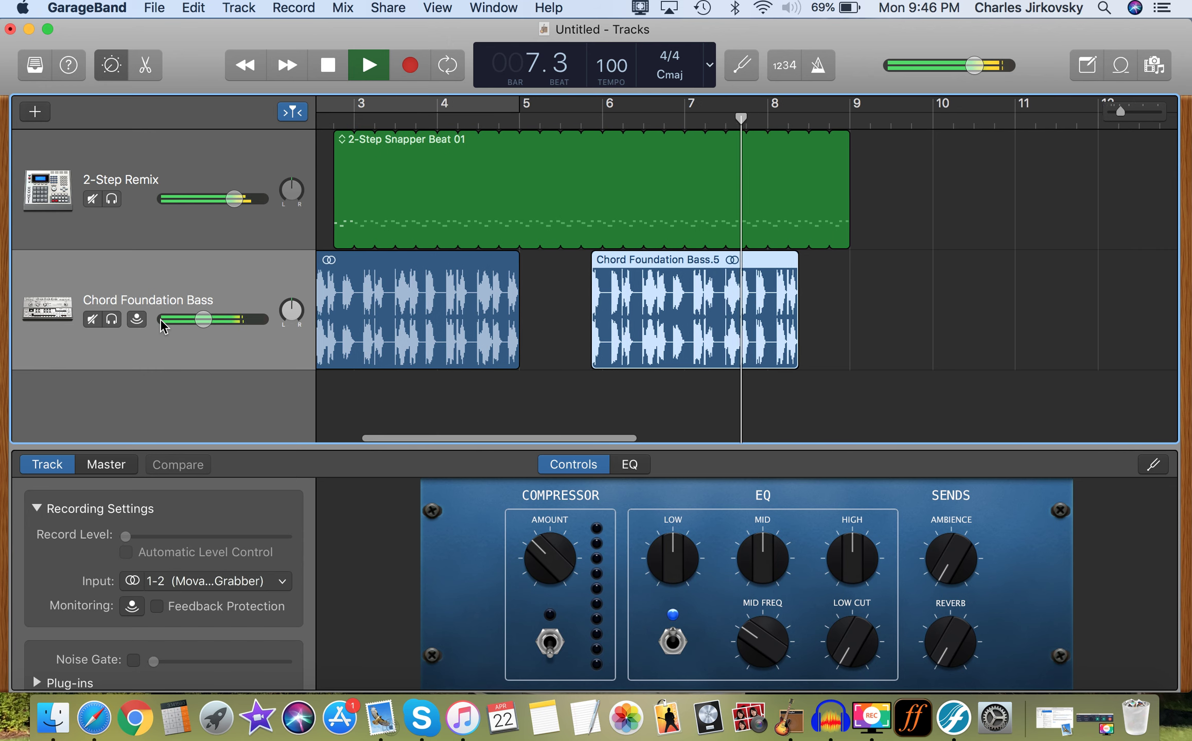
key("space")
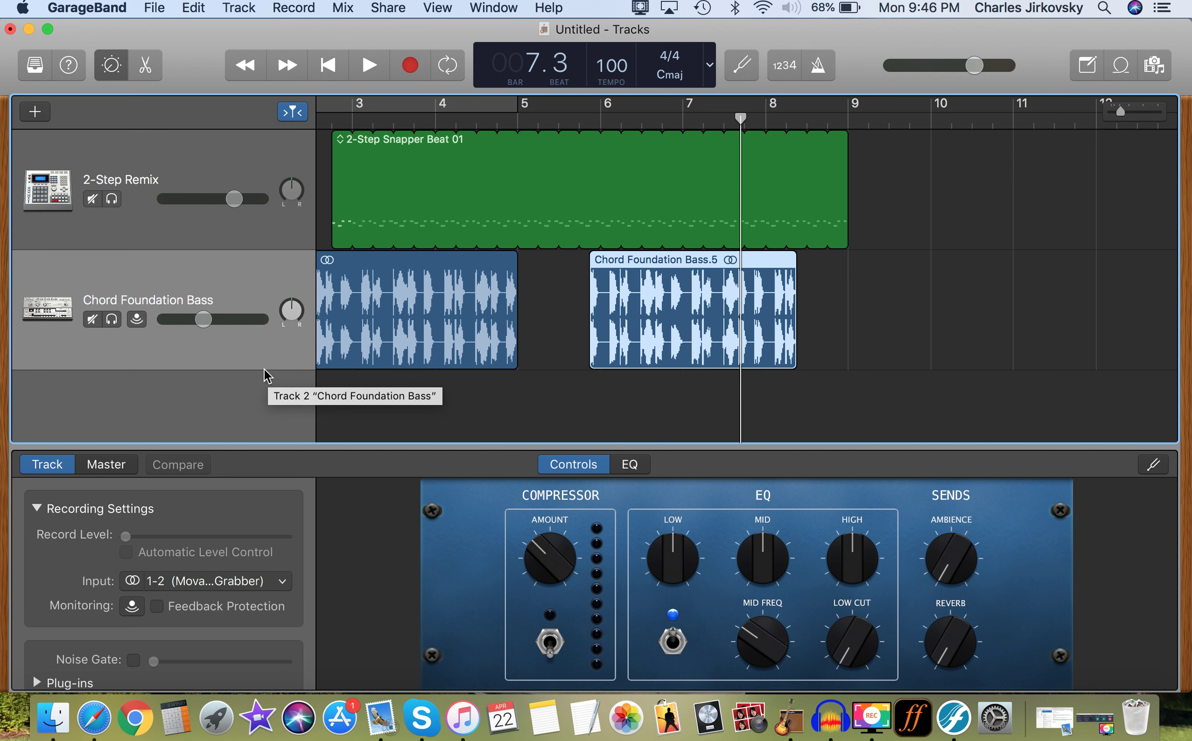
Step: Raise the Chord Foundation Bass track volume to maximum and open the media browser
left_click(203, 319)
left_click_drag(203, 319, 262, 319)
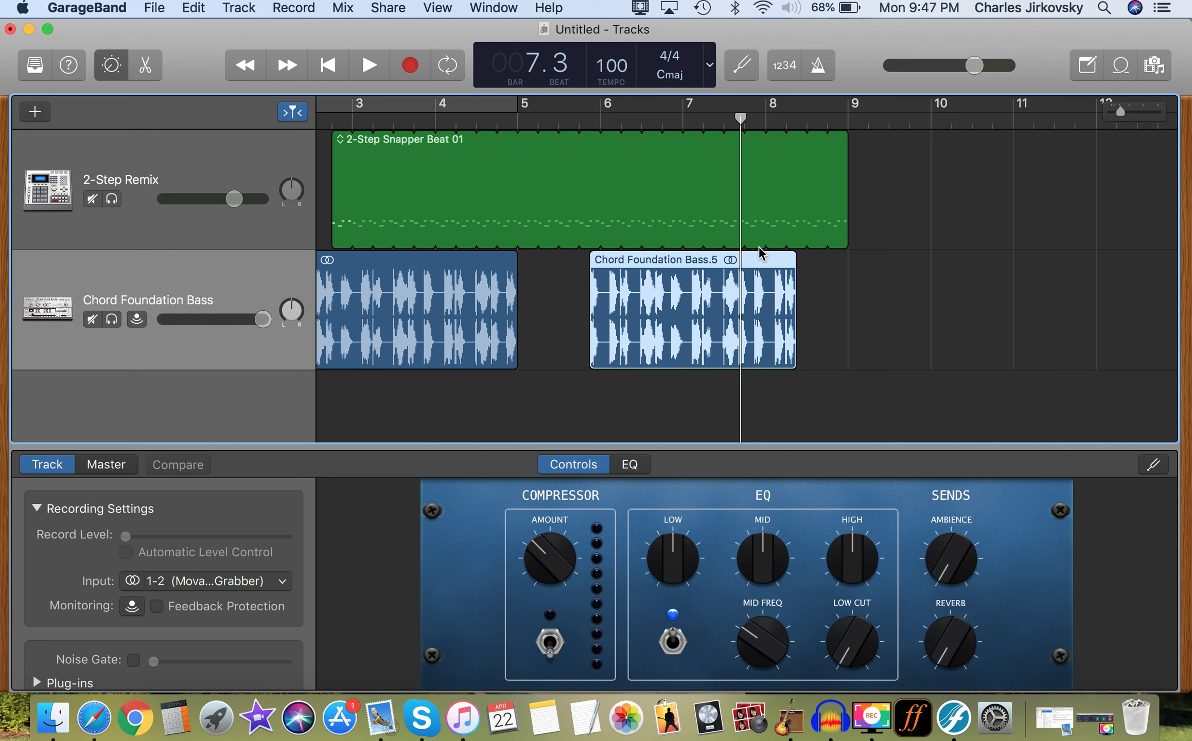
left_click(1154, 65)
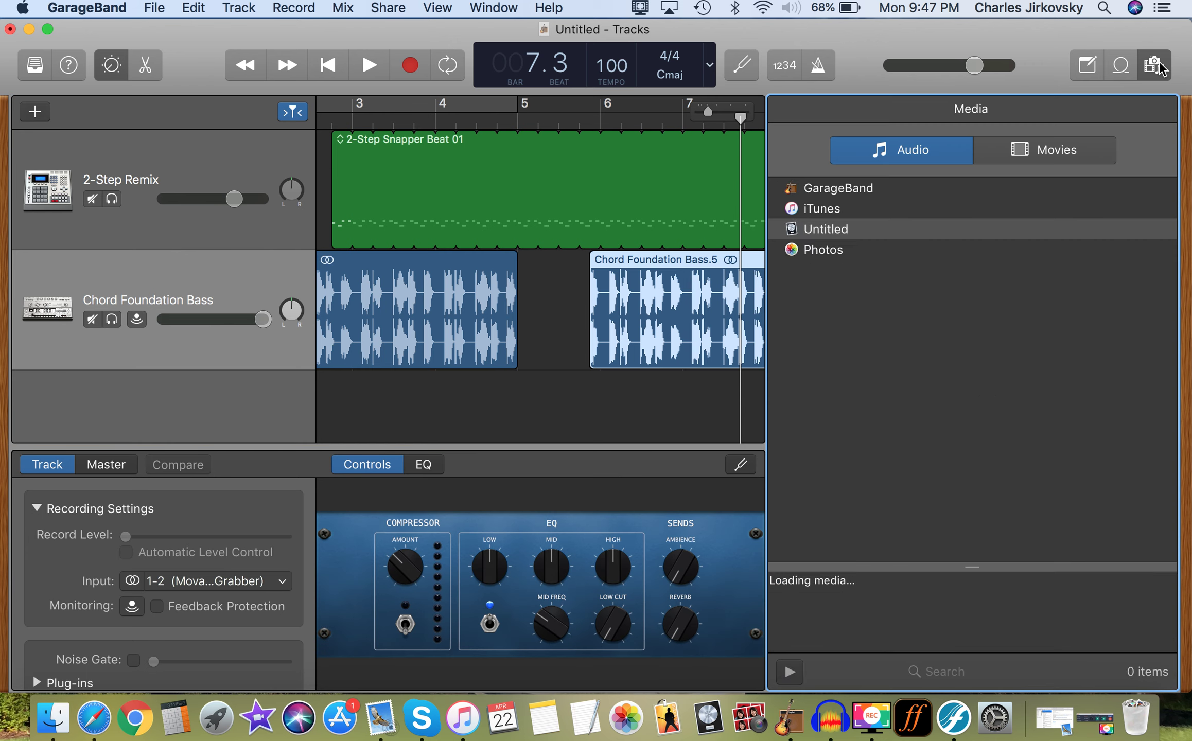
Step: Close the media browser, then bring up the Musical Typing keyboard for a look and close it
left_click(1154, 66)
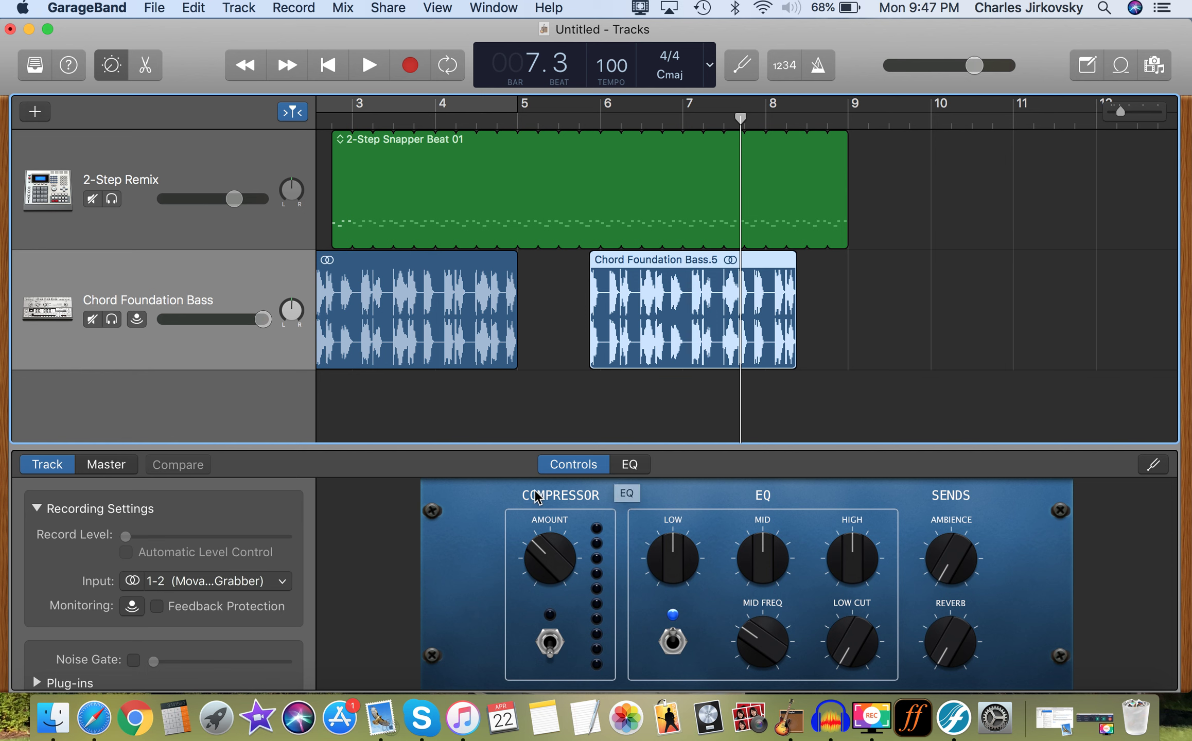
left_click(492, 9)
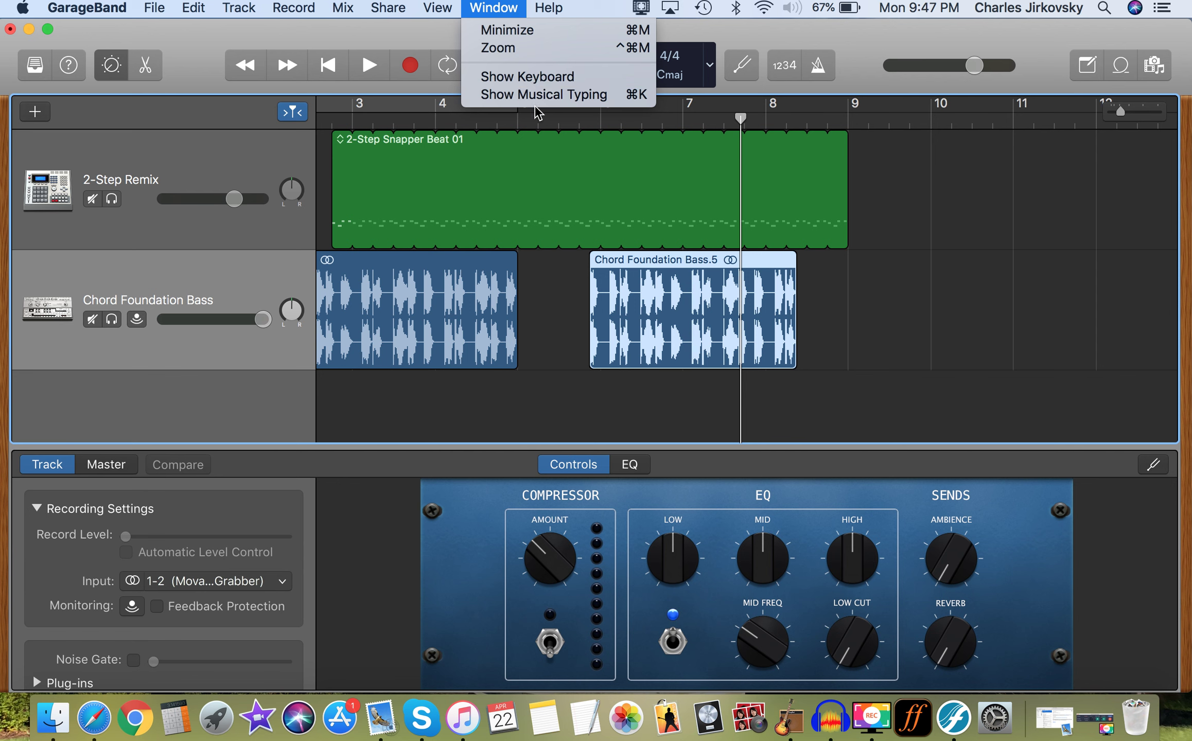
left_click(543, 94)
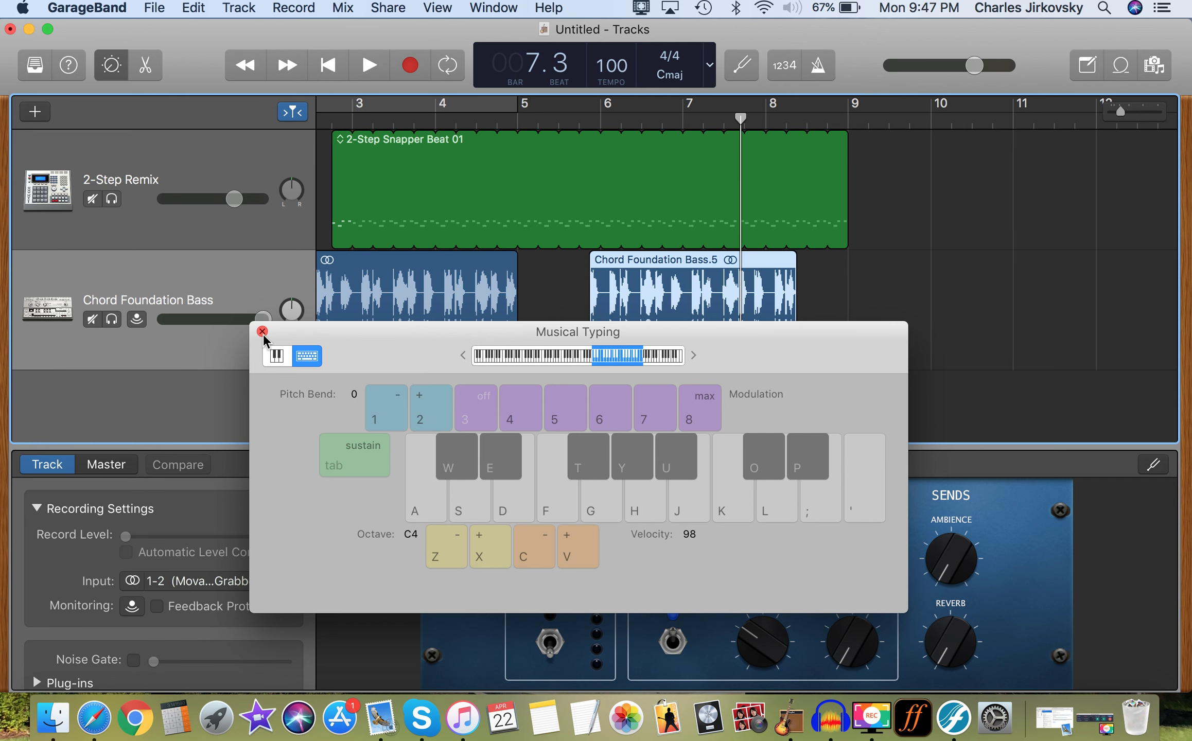
left_click(262, 333)
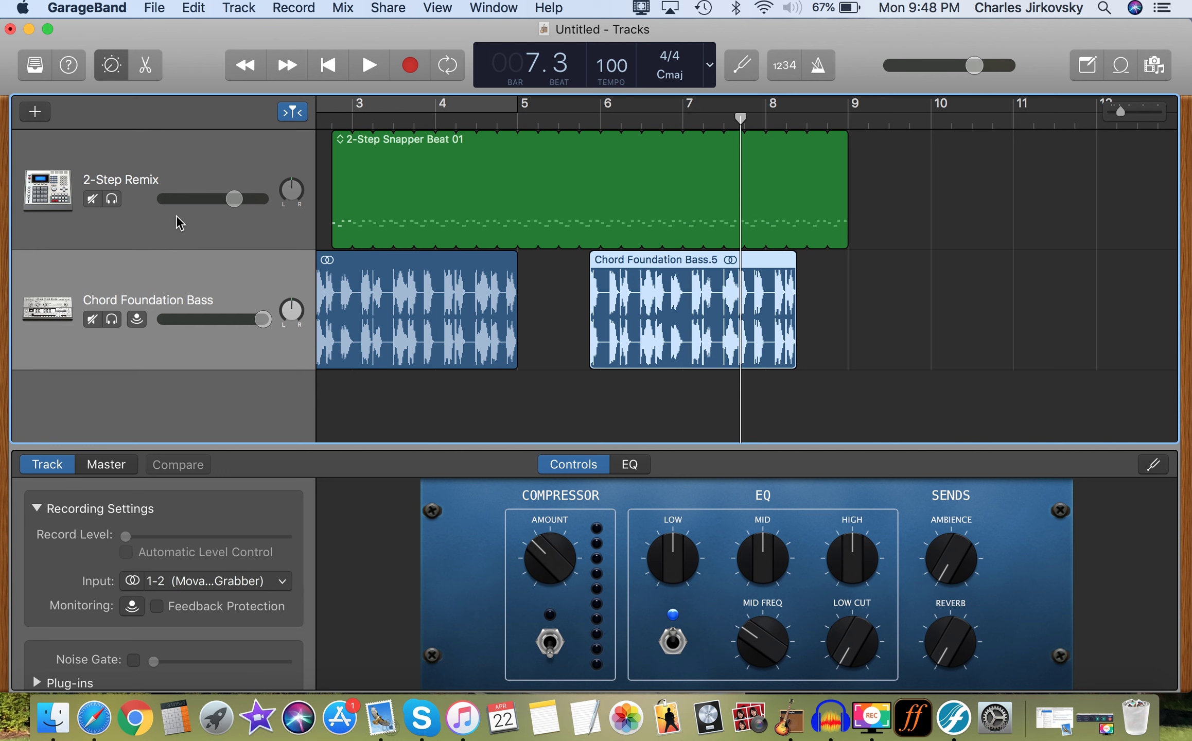
Step: Add a microphone audio track using Input 1 and return the playhead to the beginning of the project
left_click(41, 110)
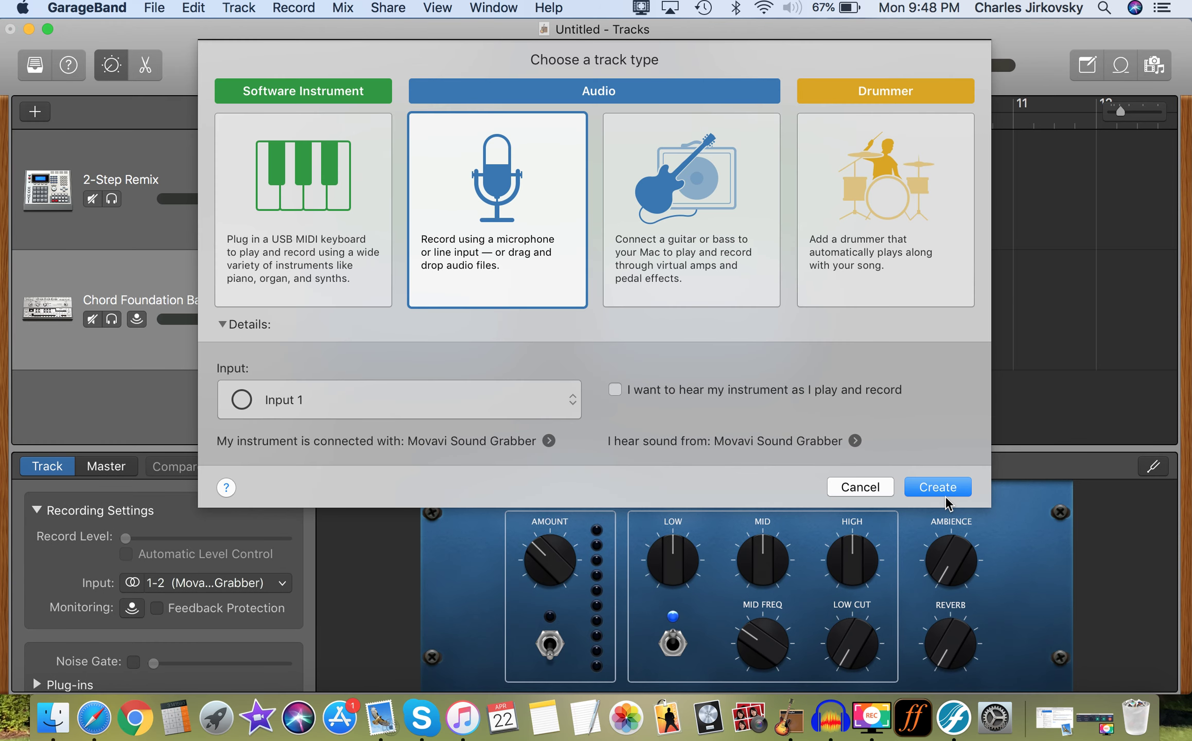
left_click(945, 488)
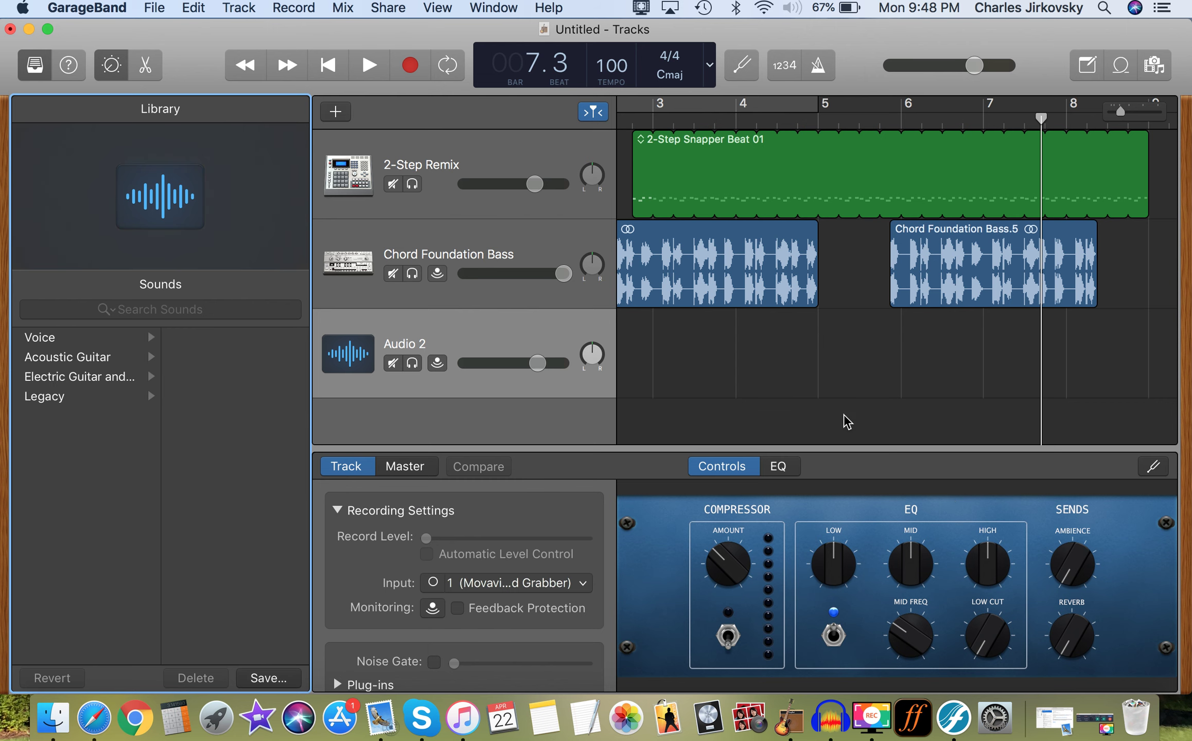
left_click(327, 65)
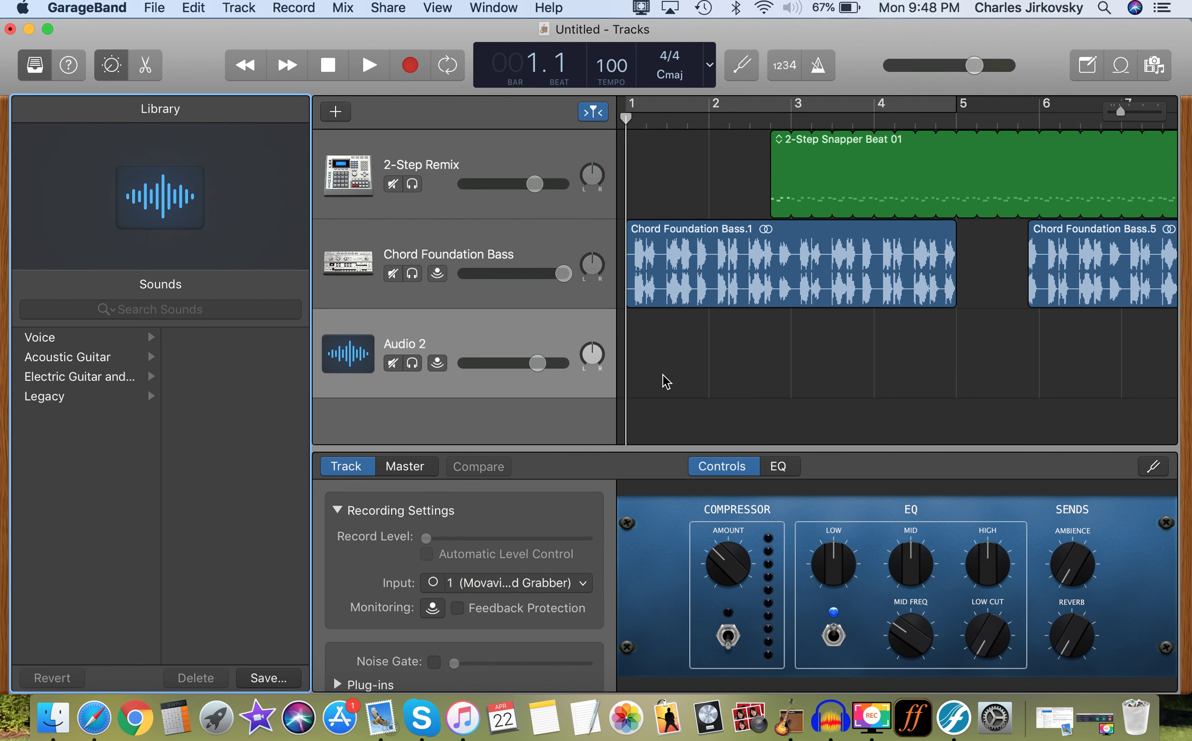
Step: Turn on the count-in and lower the master volume to its minimum
left_click(783, 72)
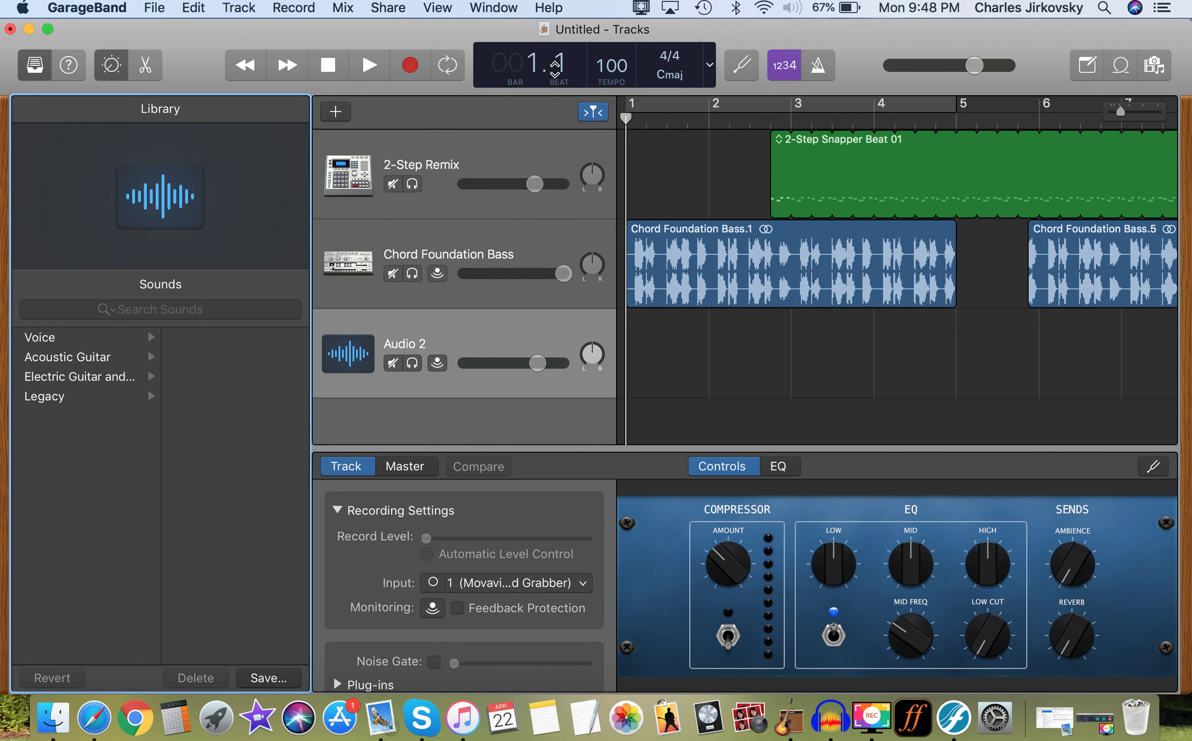
mouse_move(975, 67)
left_click_drag(975, 66, 739, 37)
Step: Record a take on the Audio 2 track from the beginning to bar 4 beat 2, and delete the recorded region
left_click(409, 66)
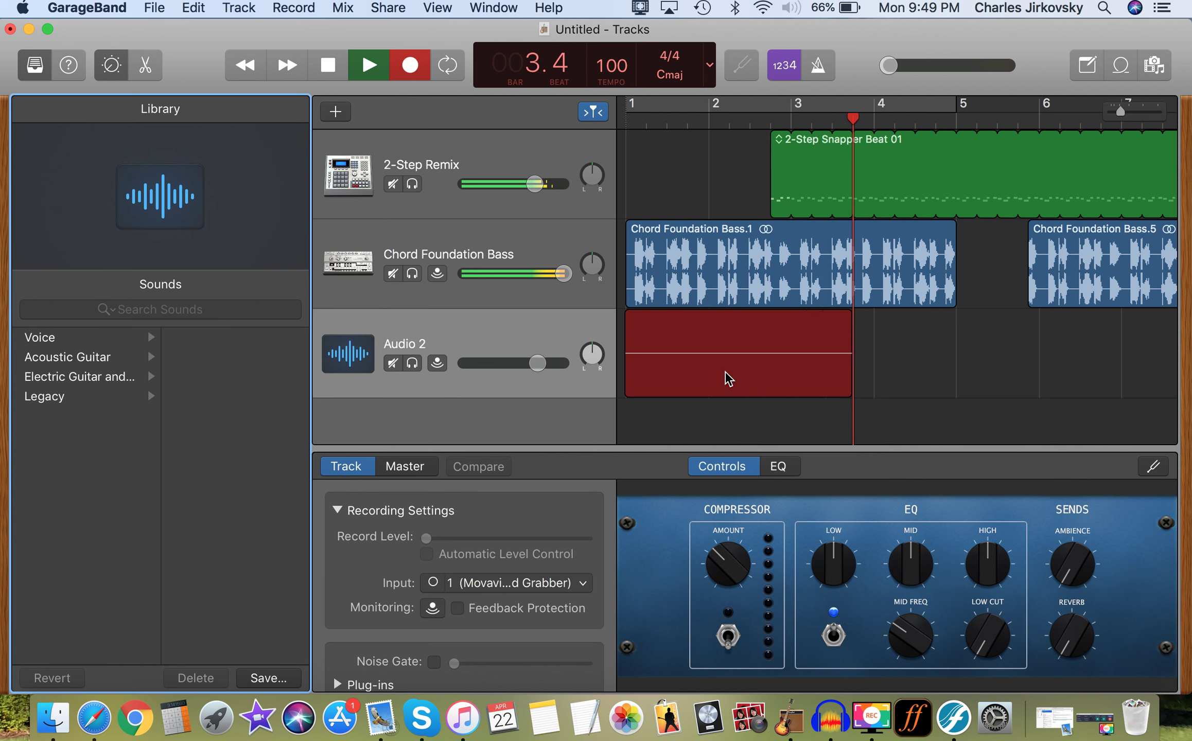
left_click(328, 66)
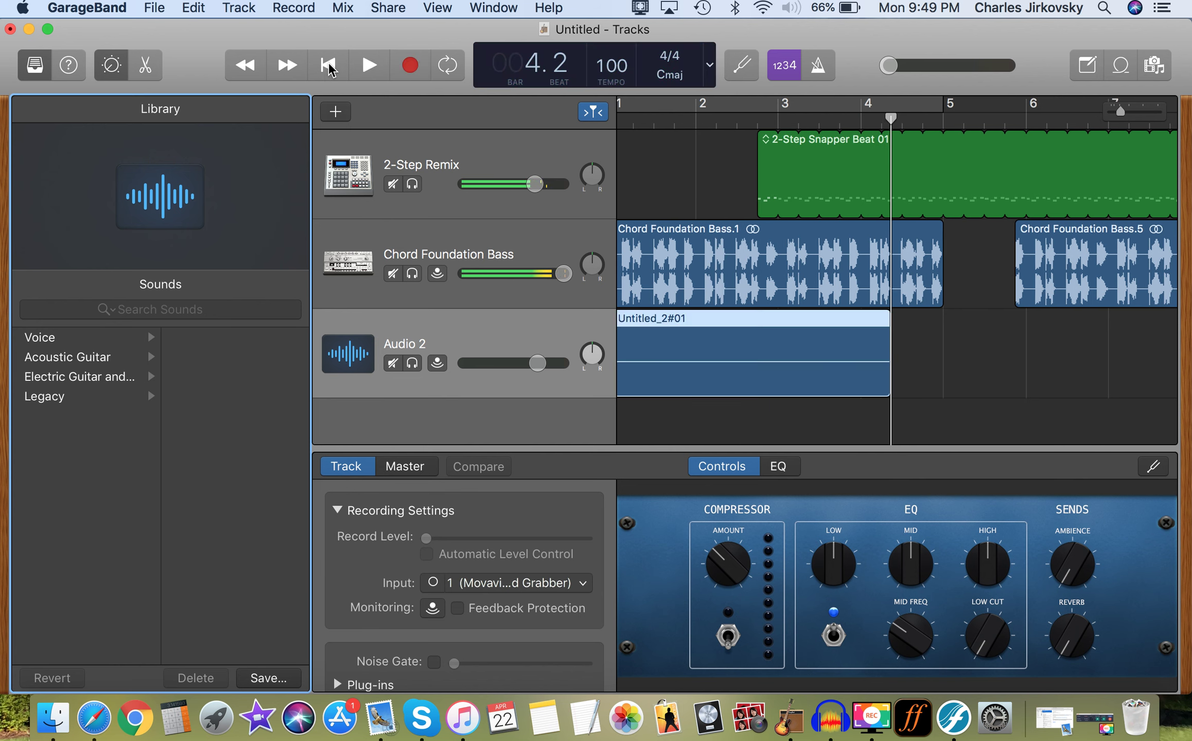
scroll(772, 319, "left", 1)
left_click(786, 326)
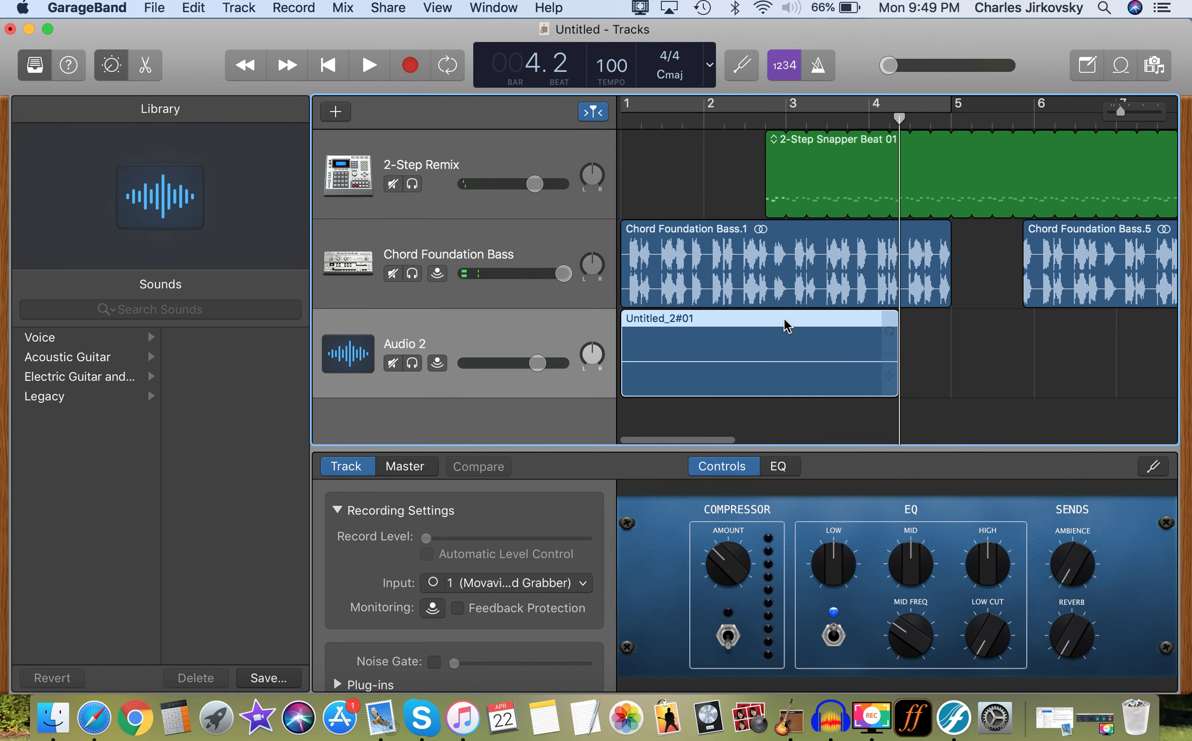
key("Delete")
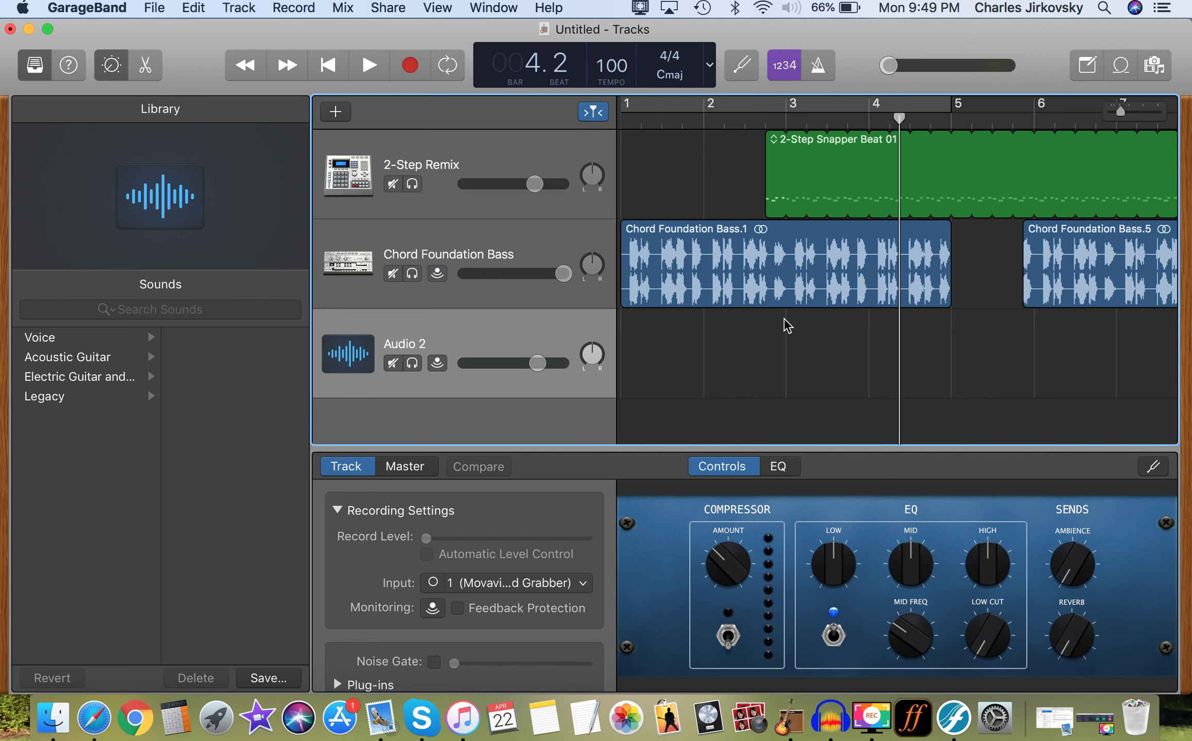
Step: Set the audio input device to Built-in Microphone in the application preferences
left_click(99, 10)
left_click(111, 56)
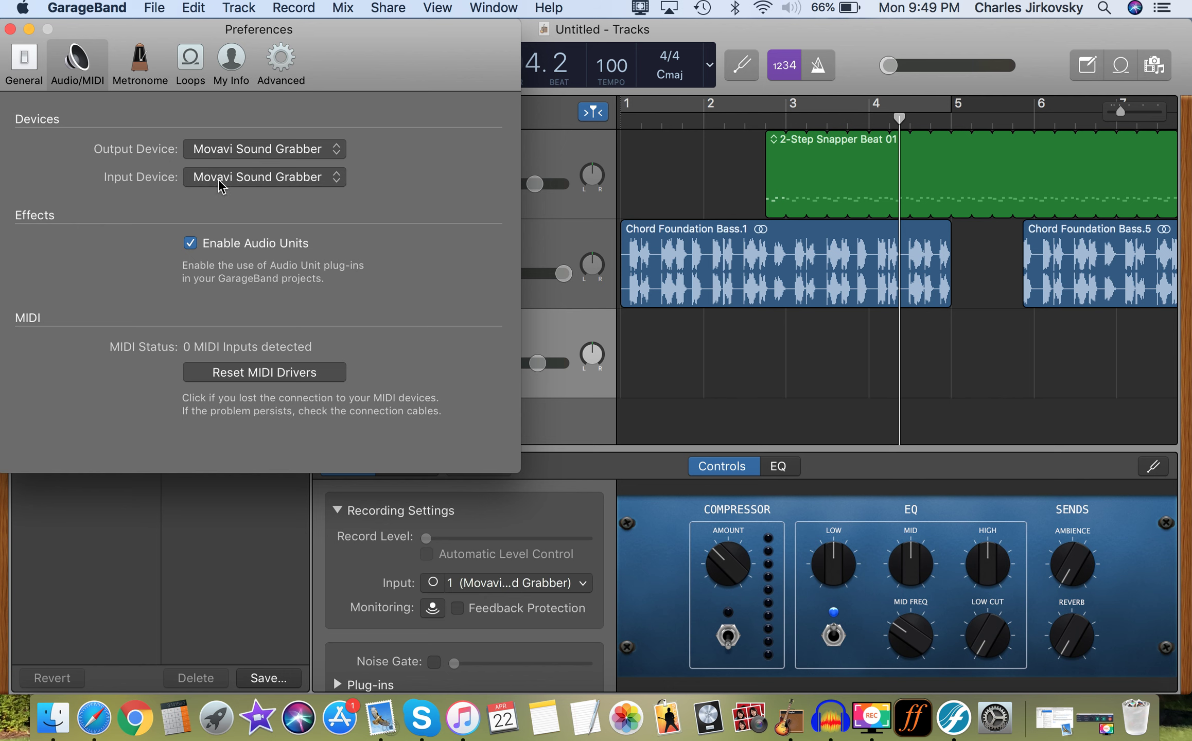
left_click(235, 180)
left_click(246, 196)
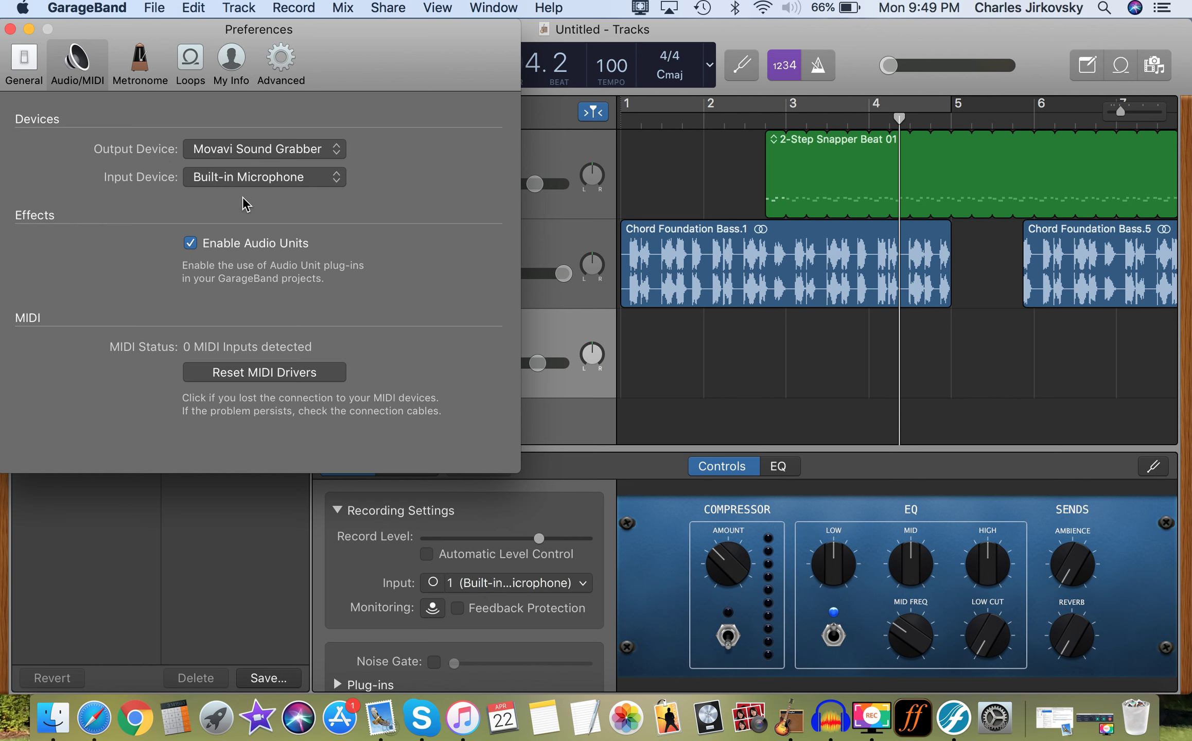
left_click(11, 30)
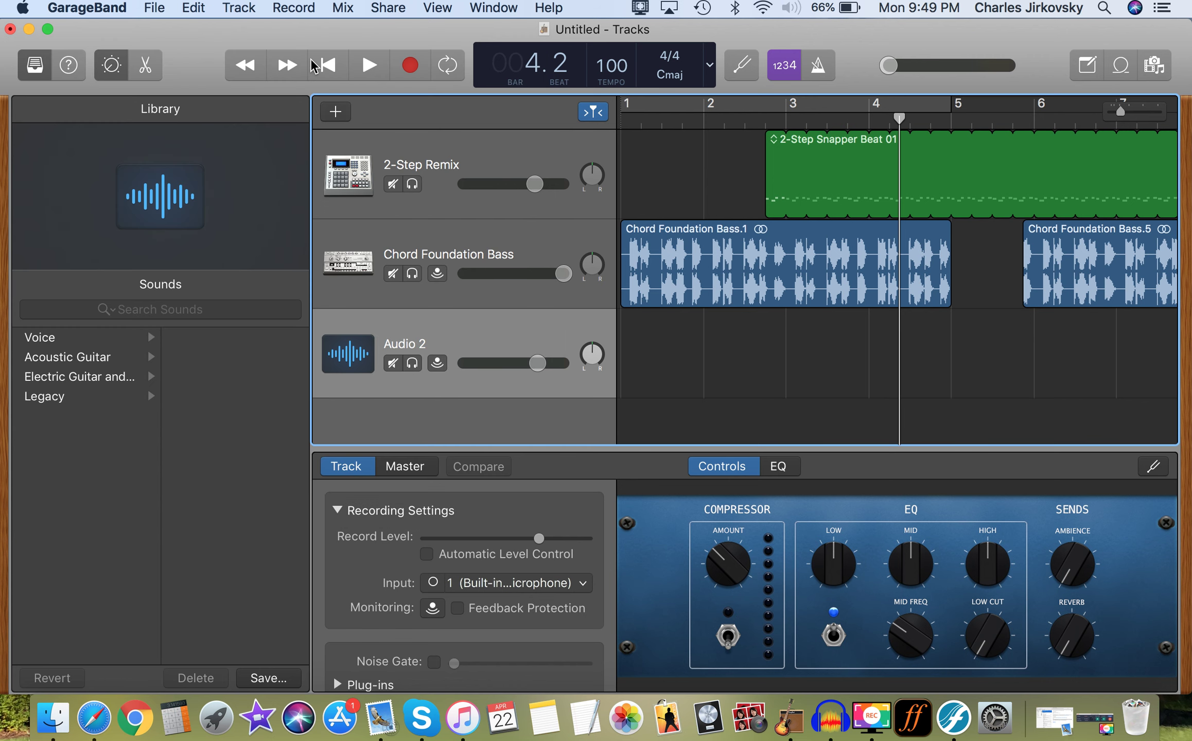
Step: Record the microphone onto the Audio 2 track from the beginning to bar 12 beat 2, and raise the master volume to 0 dB
left_click(328, 66)
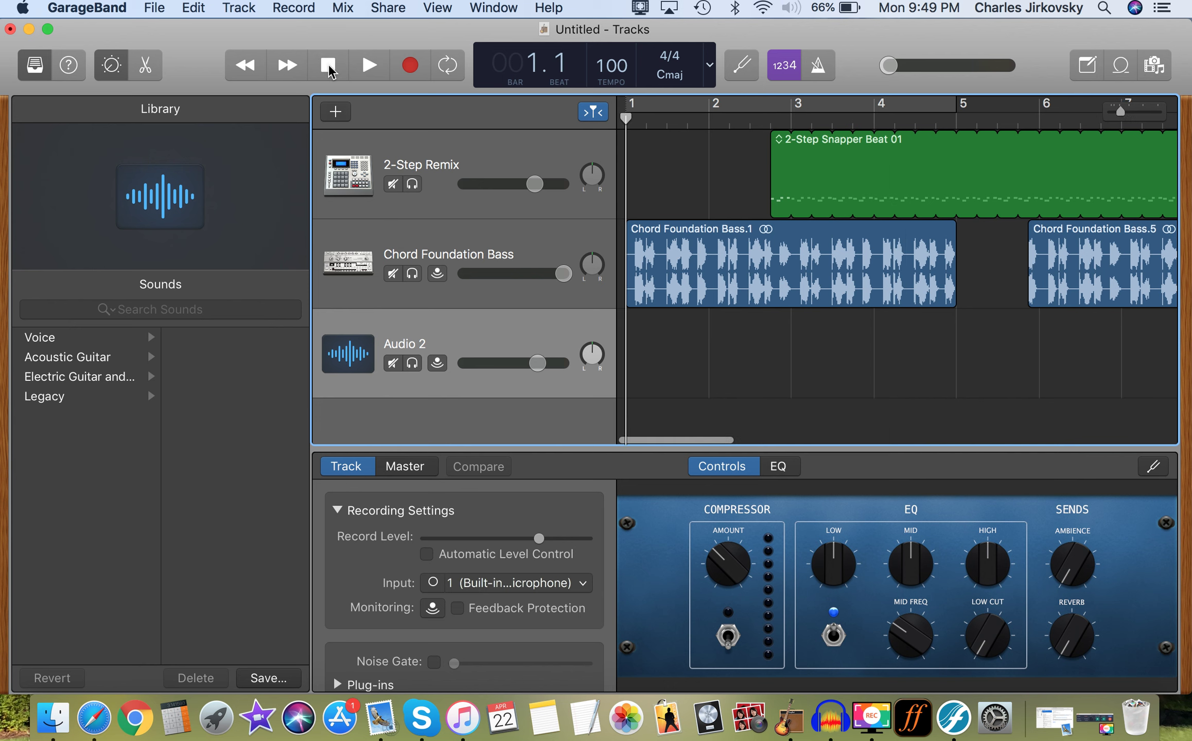
left_click(407, 71)
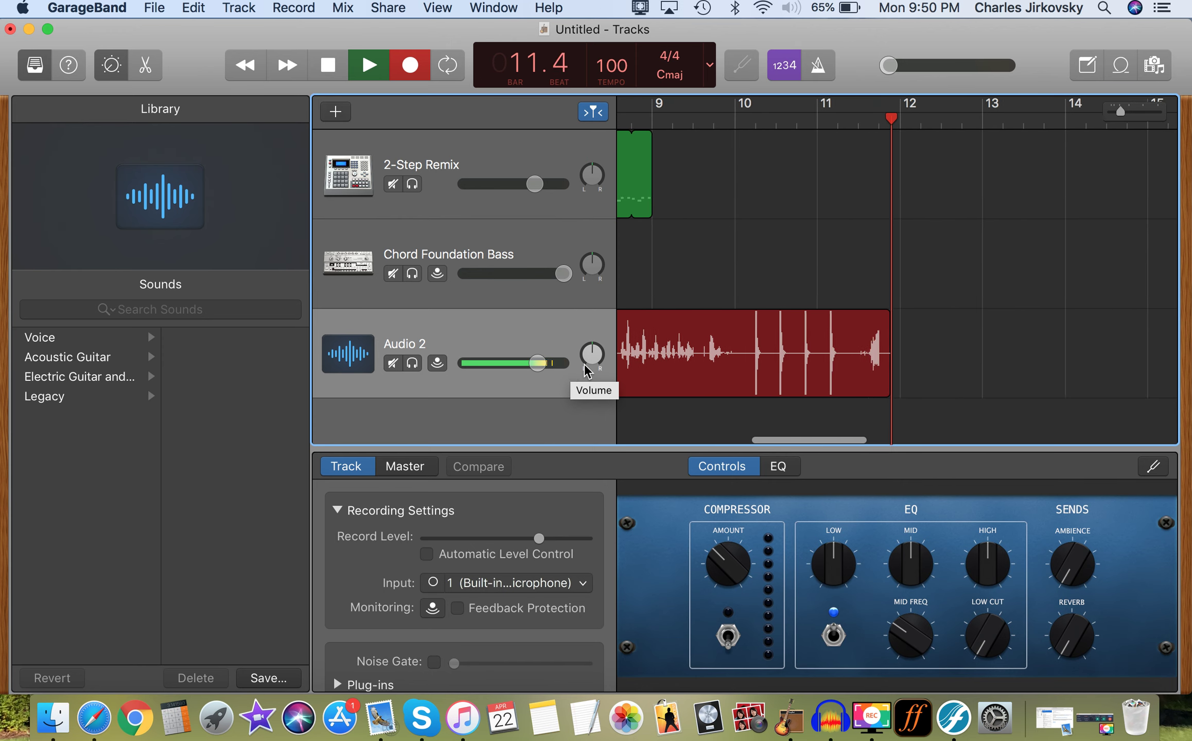
key("space")
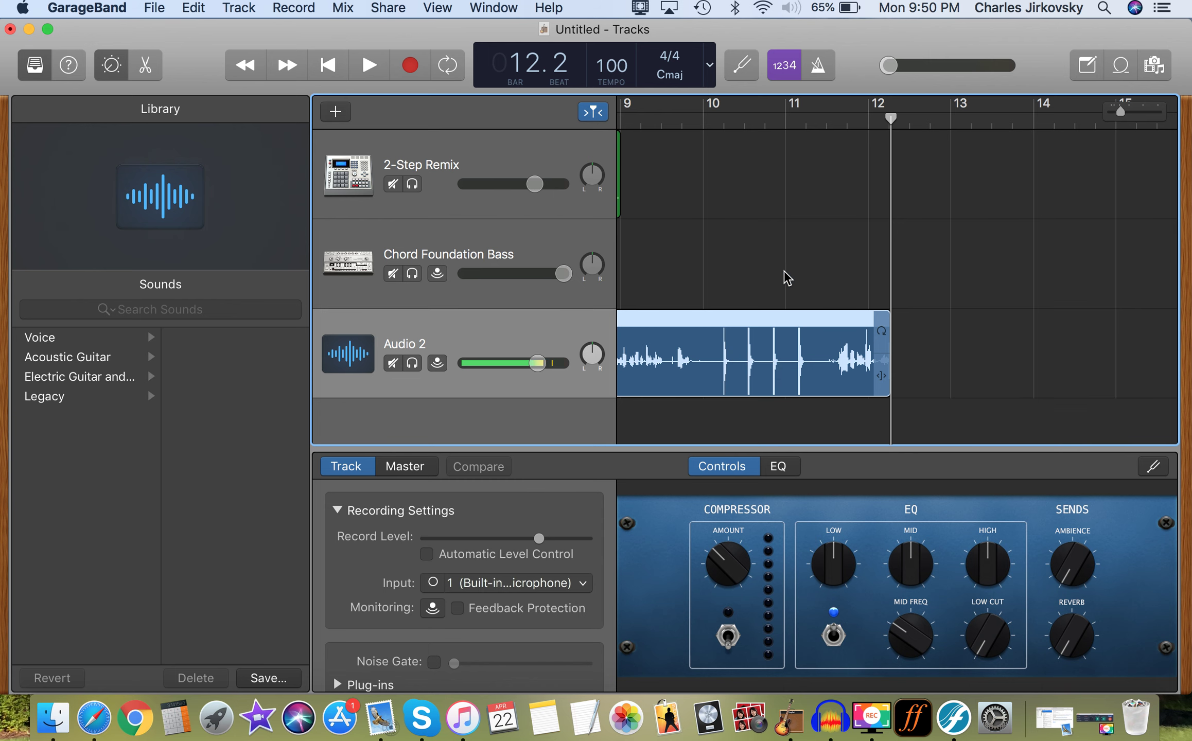
scroll(713, 277, "left", 10)
left_click_drag(889, 65, 1038, 77)
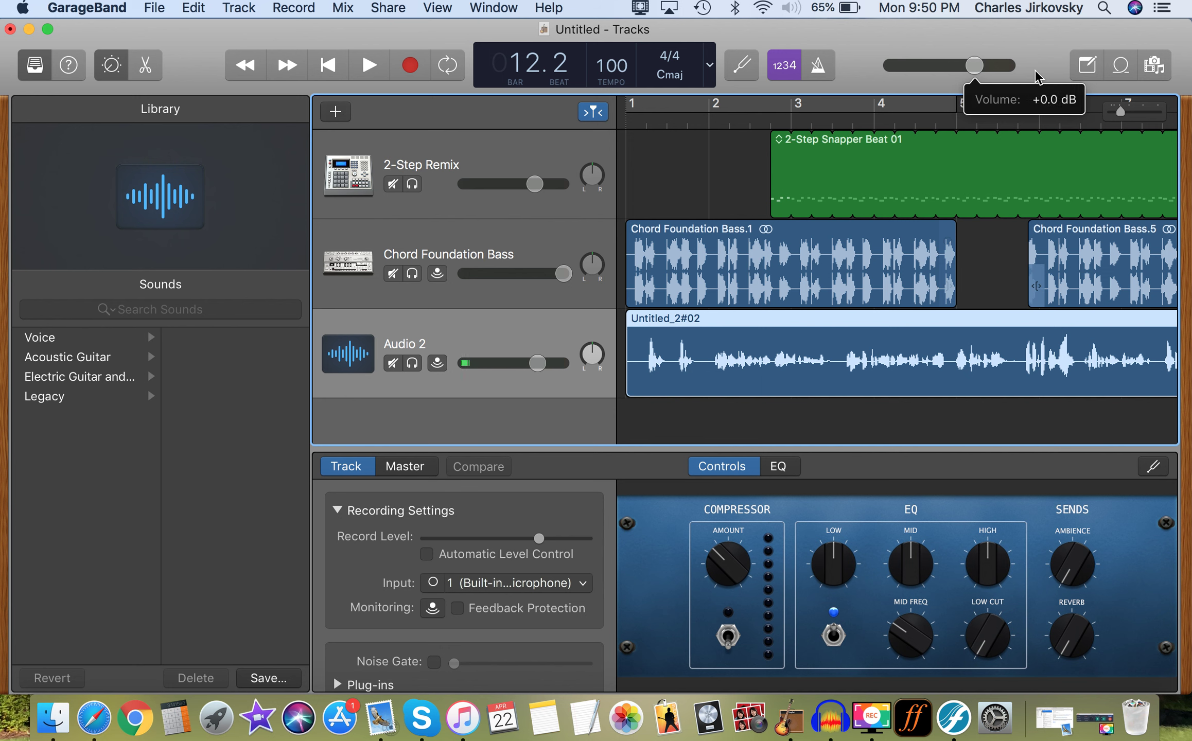
Step: Play from the beginning while raising Audio 2 to maximum volume and lowering 2-Step Remix to about a third and Chord Foundation Bass to just over half
left_click(335, 70)
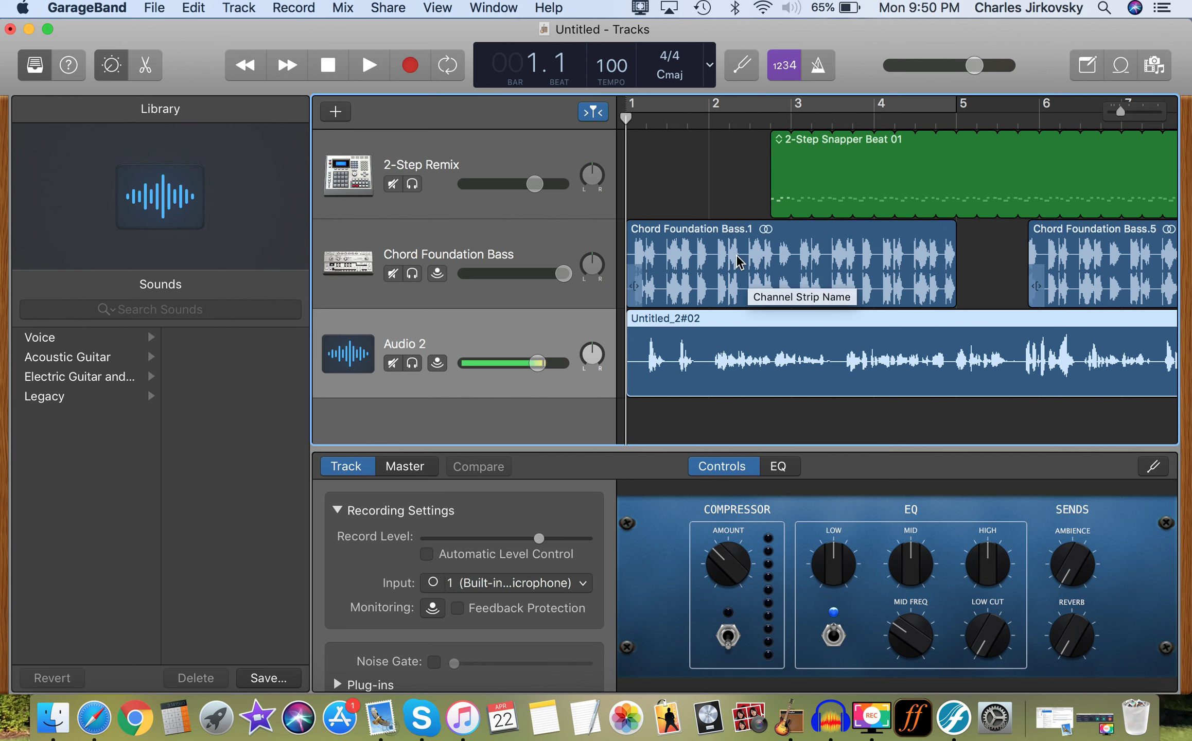
left_click(372, 65)
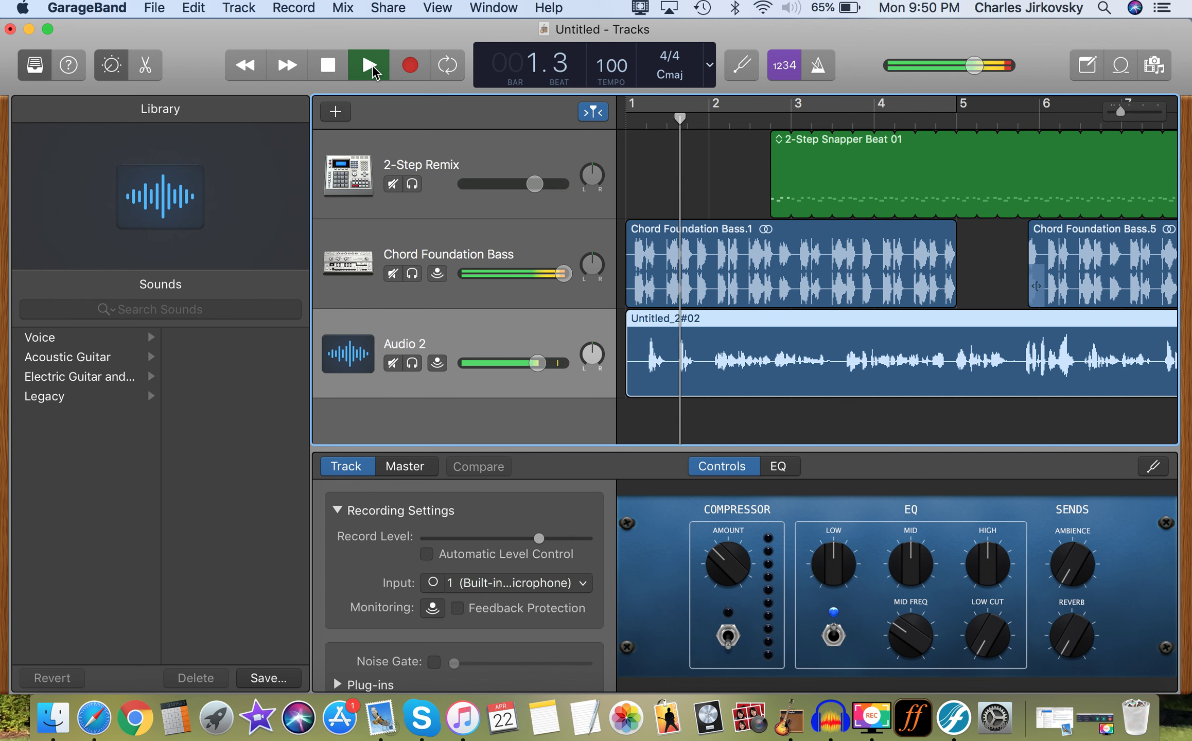
left_click(135, 718)
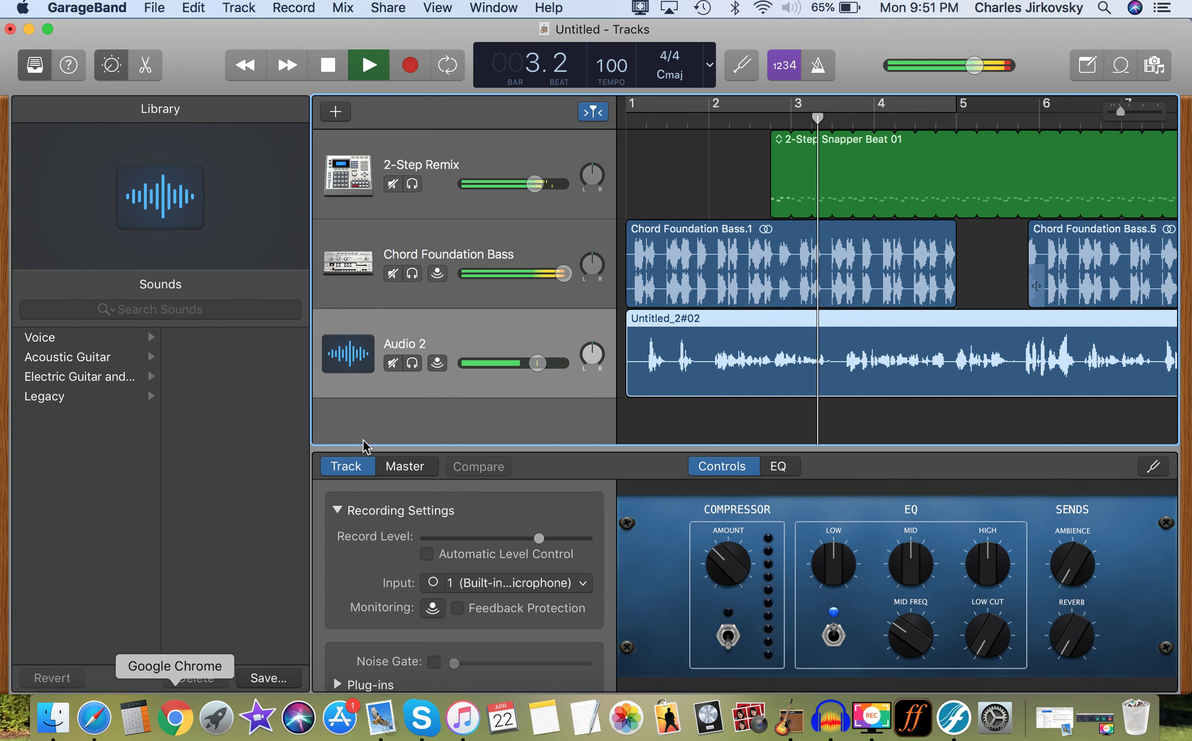
left_click_drag(537, 362, 583, 321)
left_click_drag(562, 273, 546, 273)
left_click_drag(535, 184, 506, 184)
left_click_drag(545, 273, 493, 278)
left_click_drag(506, 184, 494, 184)
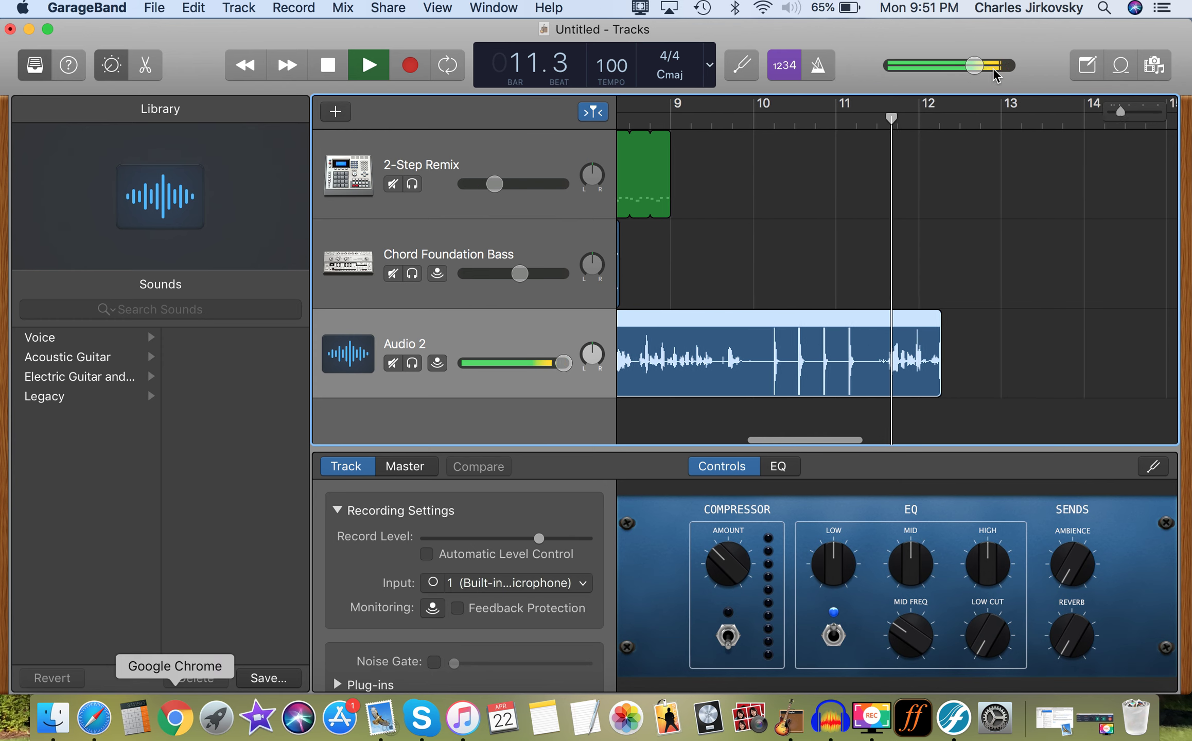
key("space")
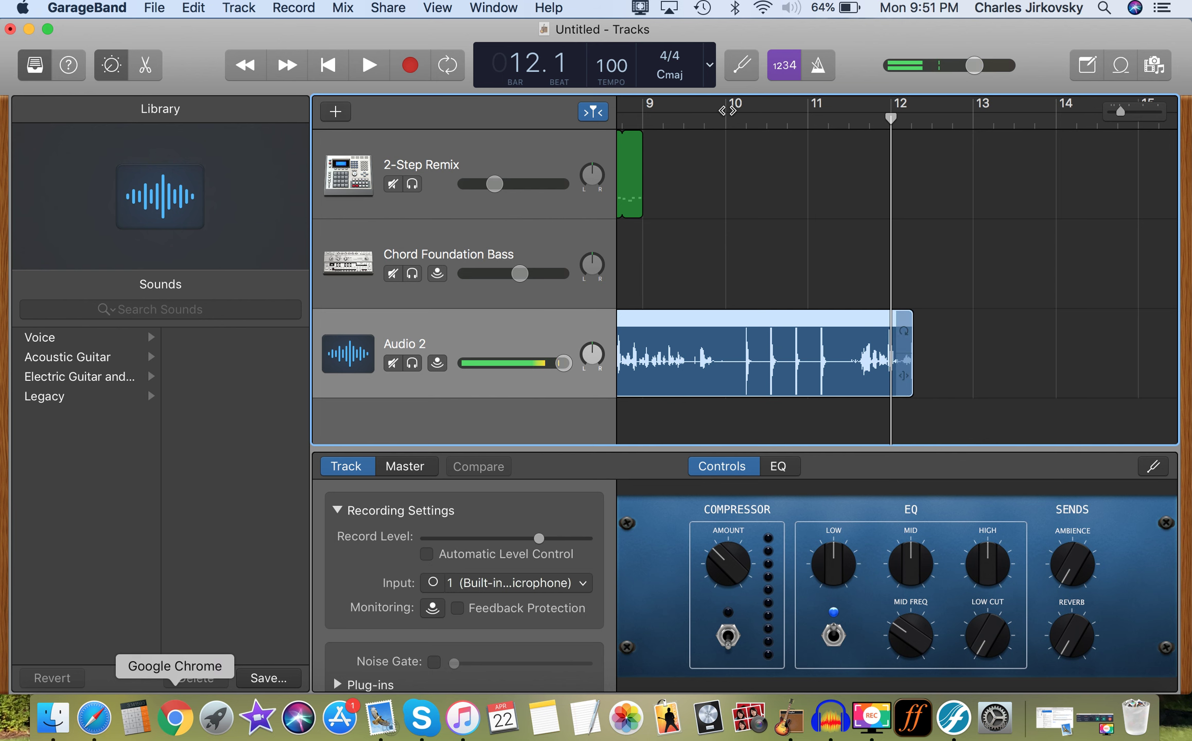
Step: Play the end of the Audio 2 recording from bar 9 beat 2, stopping at bar 12 beat 1
left_click(669, 119)
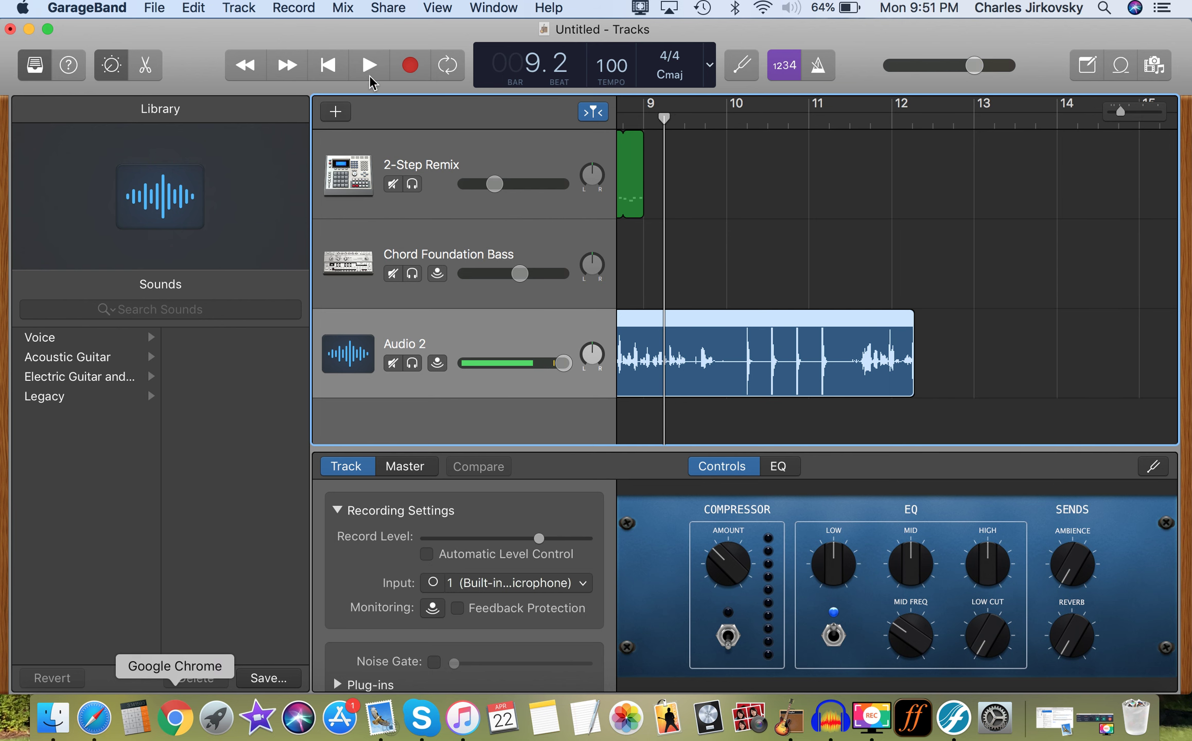
left_click(369, 66)
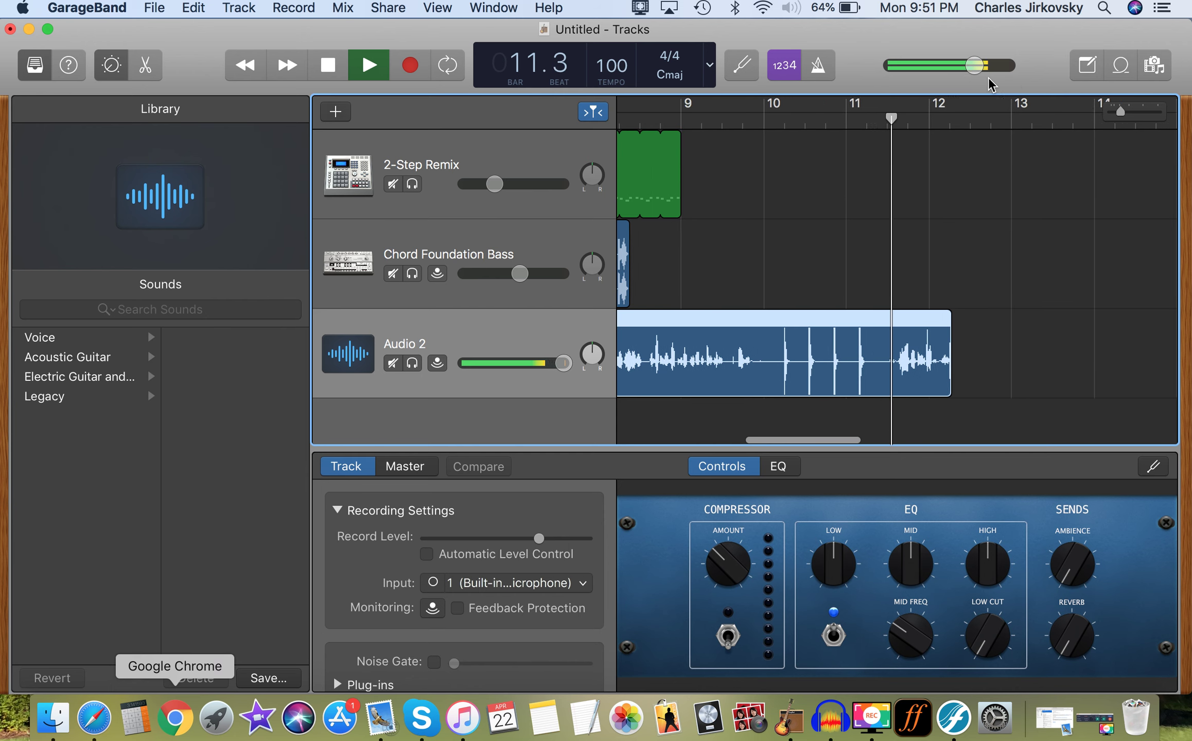
key("space")
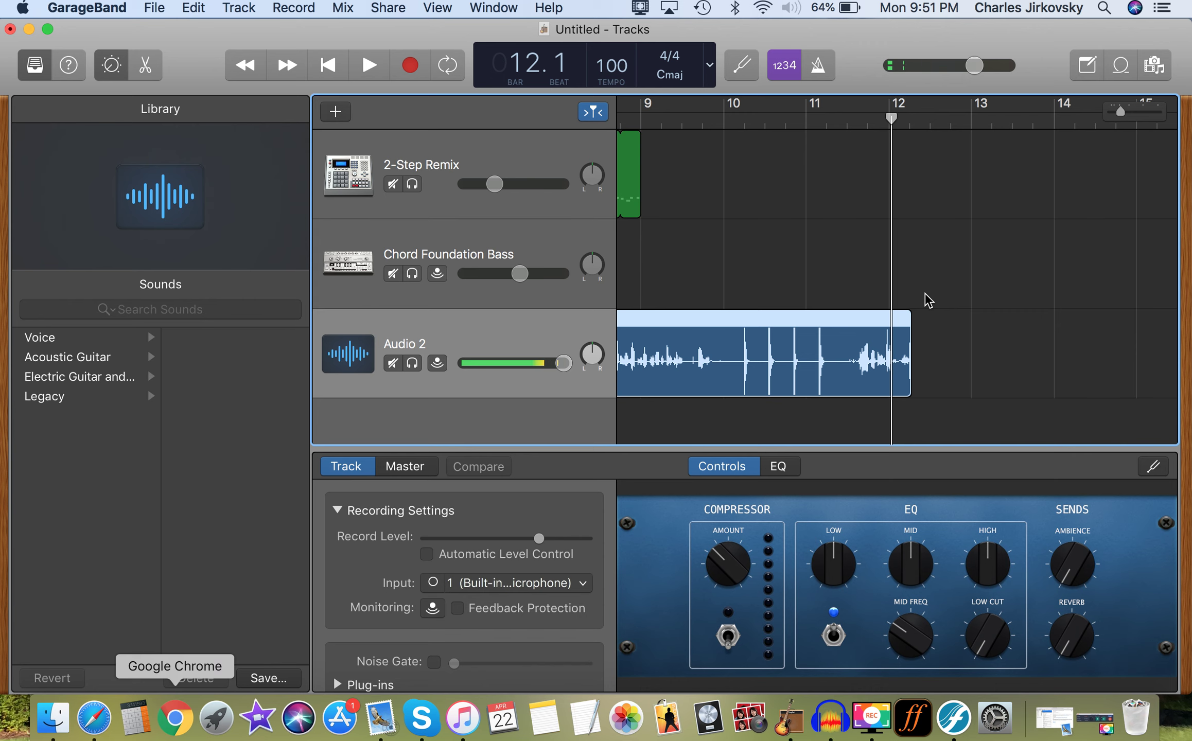
Step: Show the Audio 2 track's EQ and set its high shelf band to 12800 Hz with 0.0 dB gain
scroll(713, 417, "left", 10)
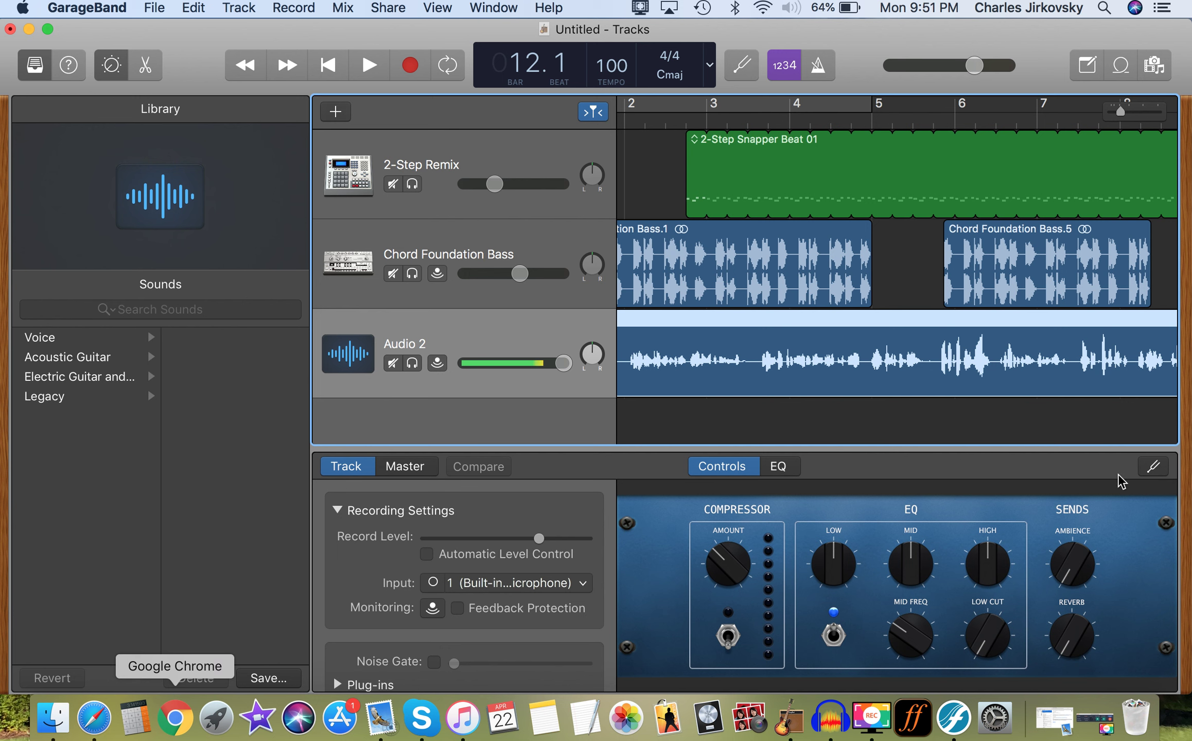
left_click(780, 473)
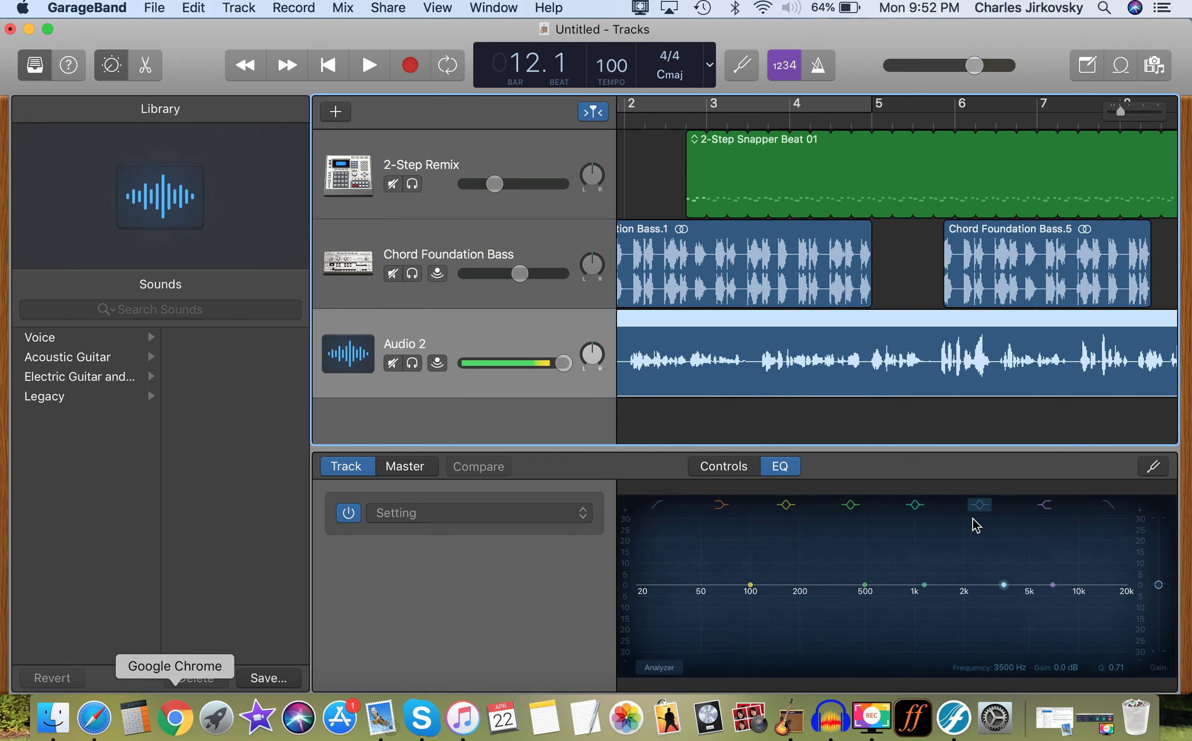
left_click_drag(1054, 587, 969, 536)
left_click_drag(890, 534, 1103, 594)
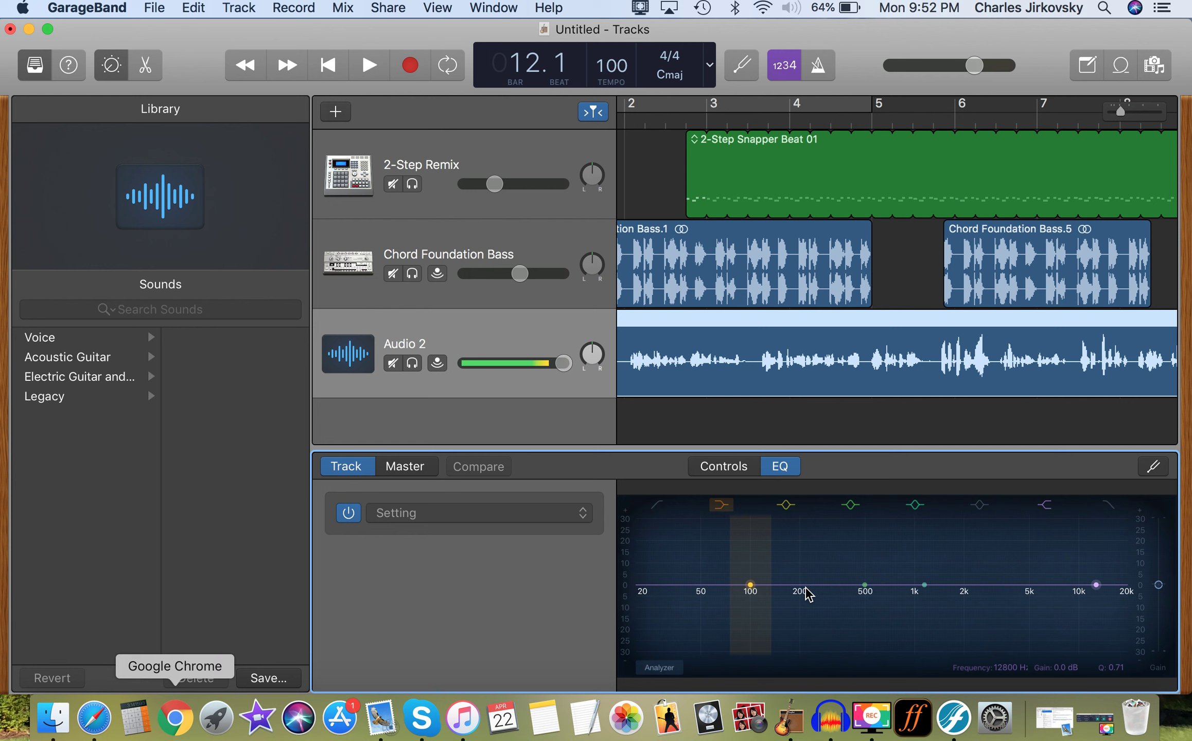
Step: Set the EQ's low shelf band to 230 Hz at -24.0 dB and boost a mid band to +20.5 dB at 1440 Hz
left_click_drag(751, 587, 813, 689)
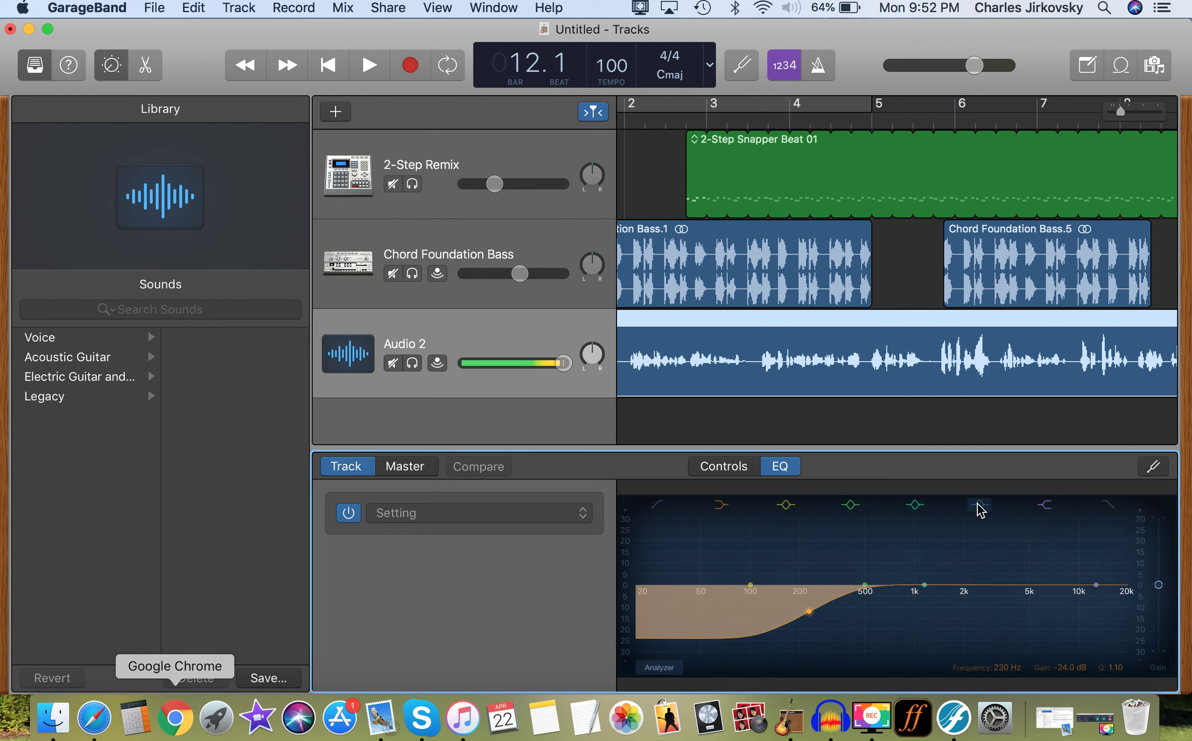
left_click_drag(925, 586, 944, 524)
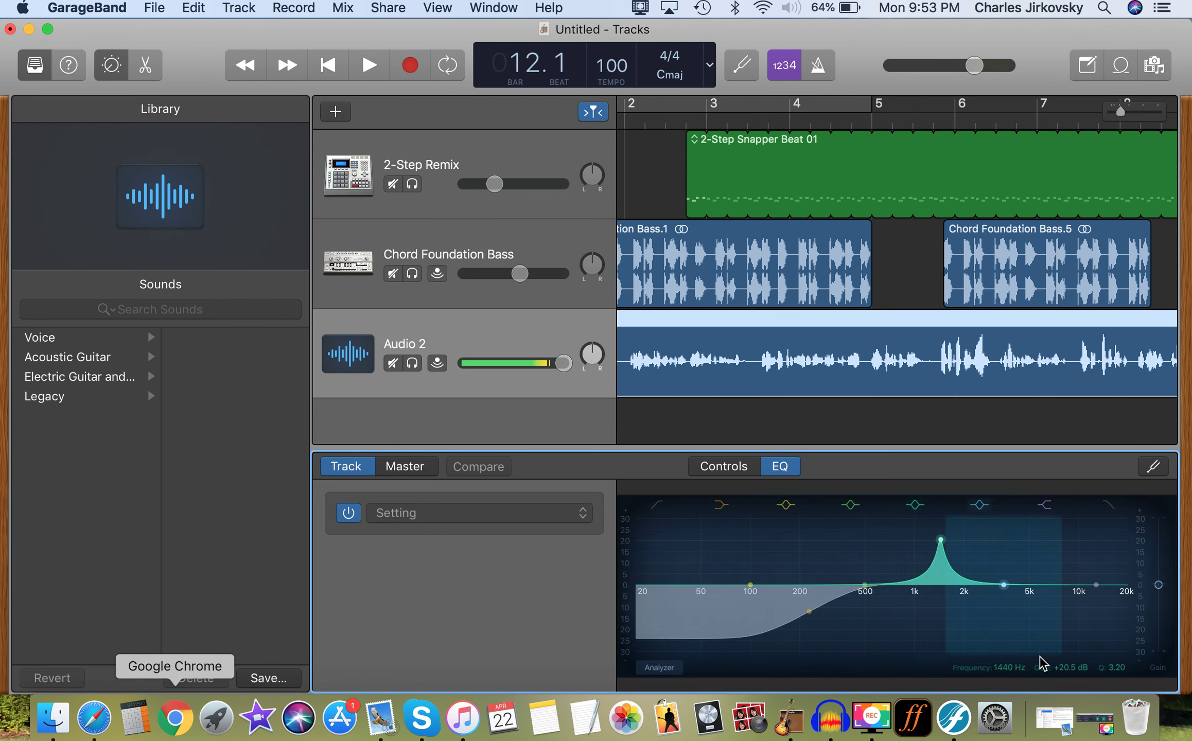
left_click(1094, 717)
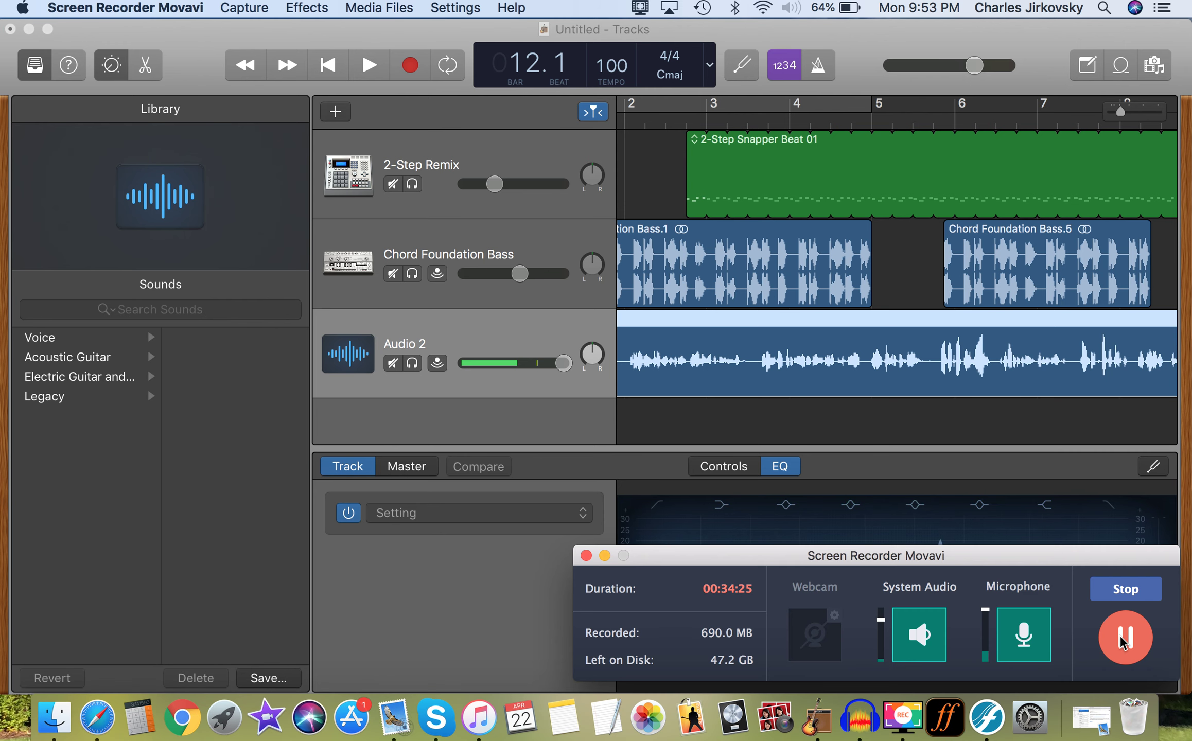
left_click(605, 555)
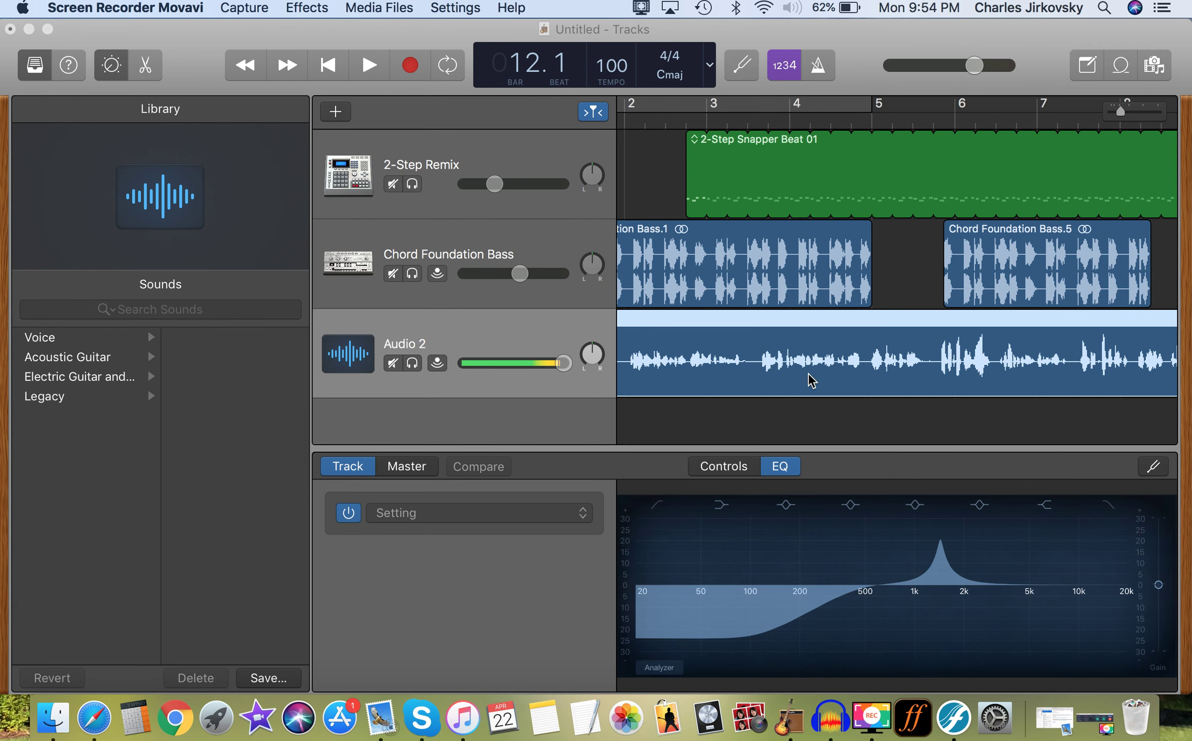
left_click(811, 410)
double_click(781, 350)
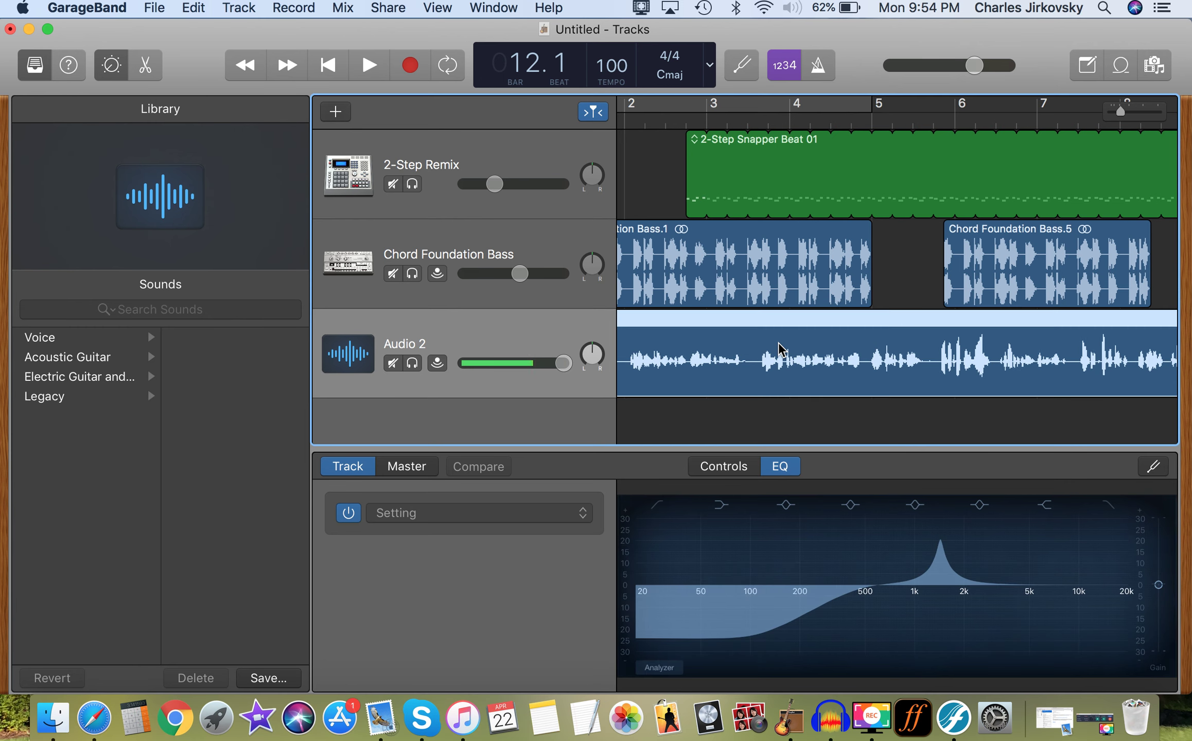
Step: Select the first Chord Foundation Bass region and examine its track EQ and its waveform in the audio editor, leaving both views closed
left_click(747, 263)
key("e")
left_click(147, 65)
left_click(149, 64)
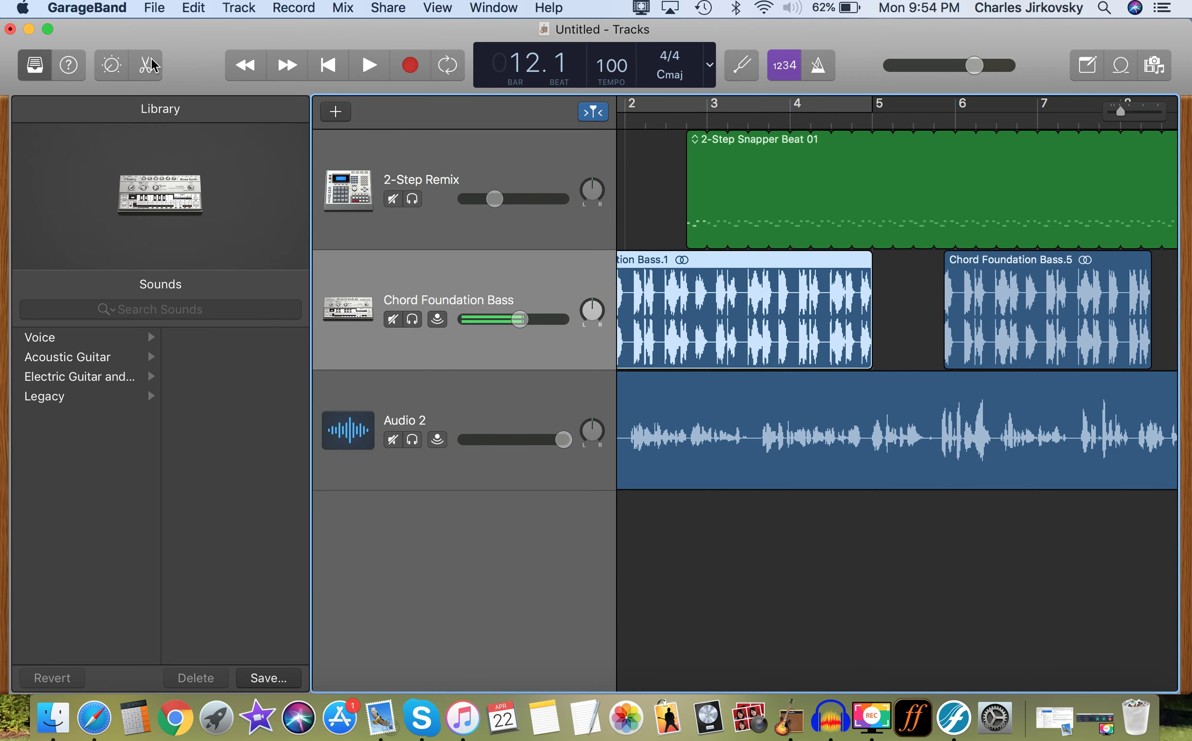
left_click(114, 70)
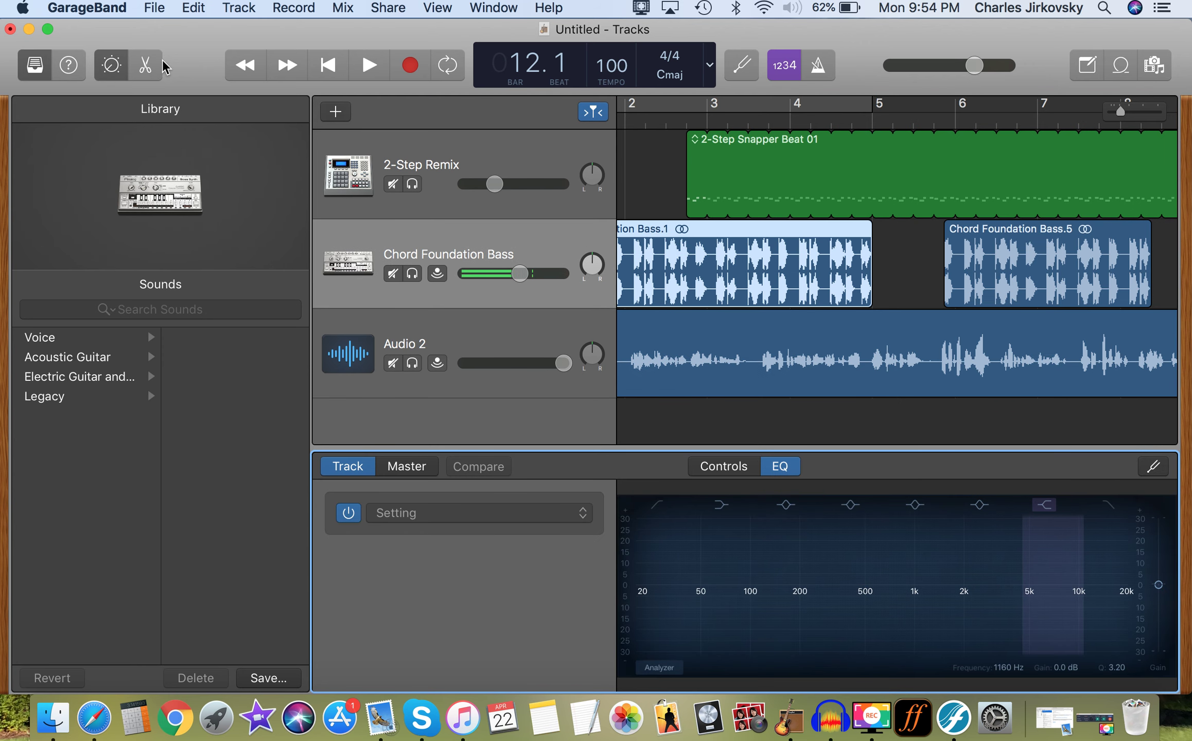
left_click(145, 64)
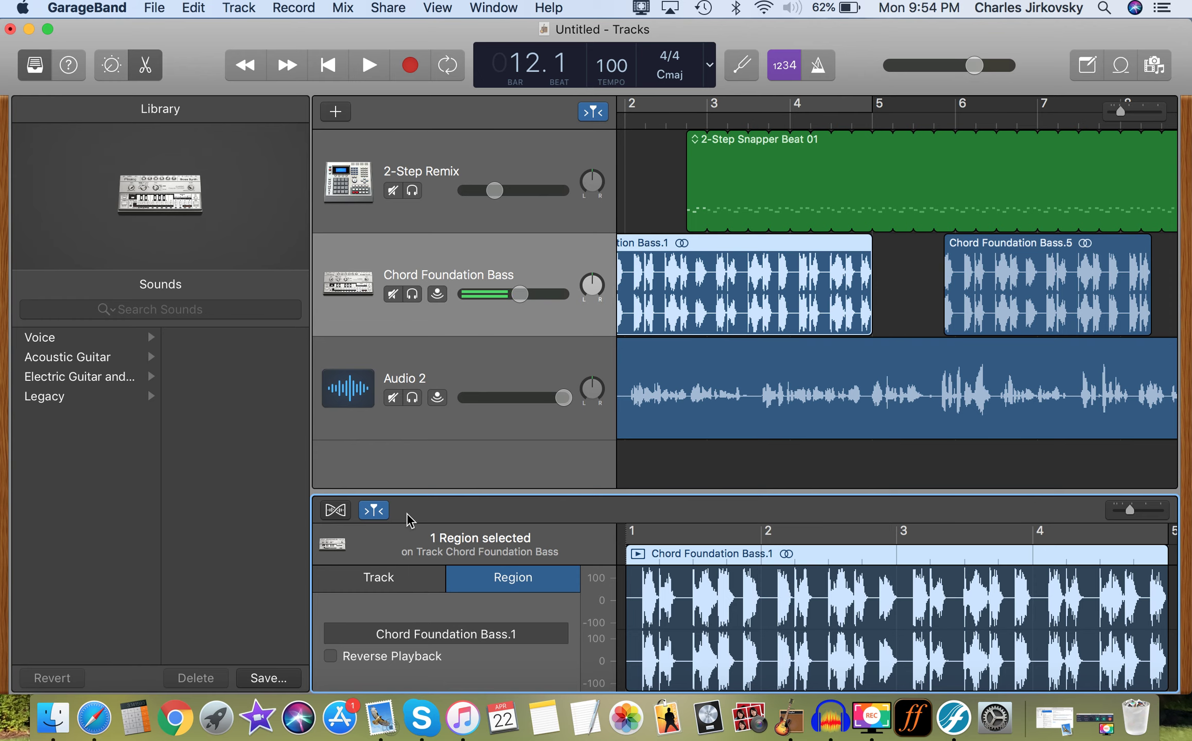
left_click_drag(525, 496, 548, 489)
left_click(111, 65)
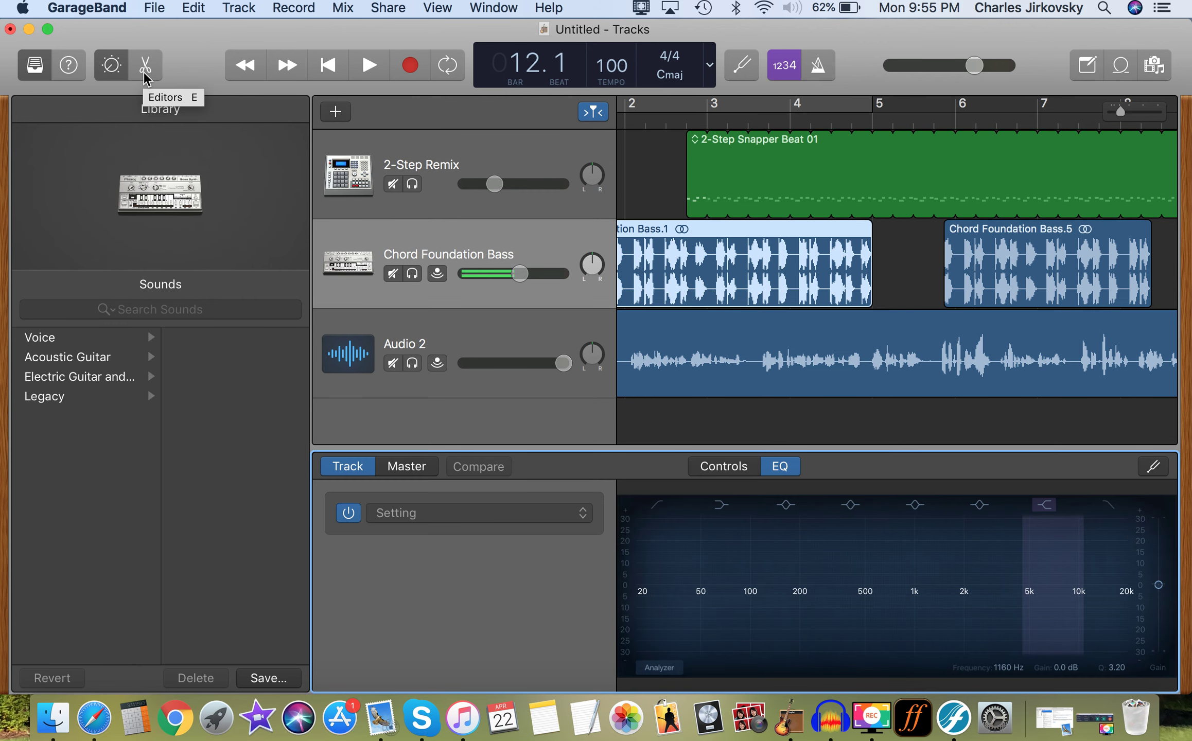
left_click(111, 81)
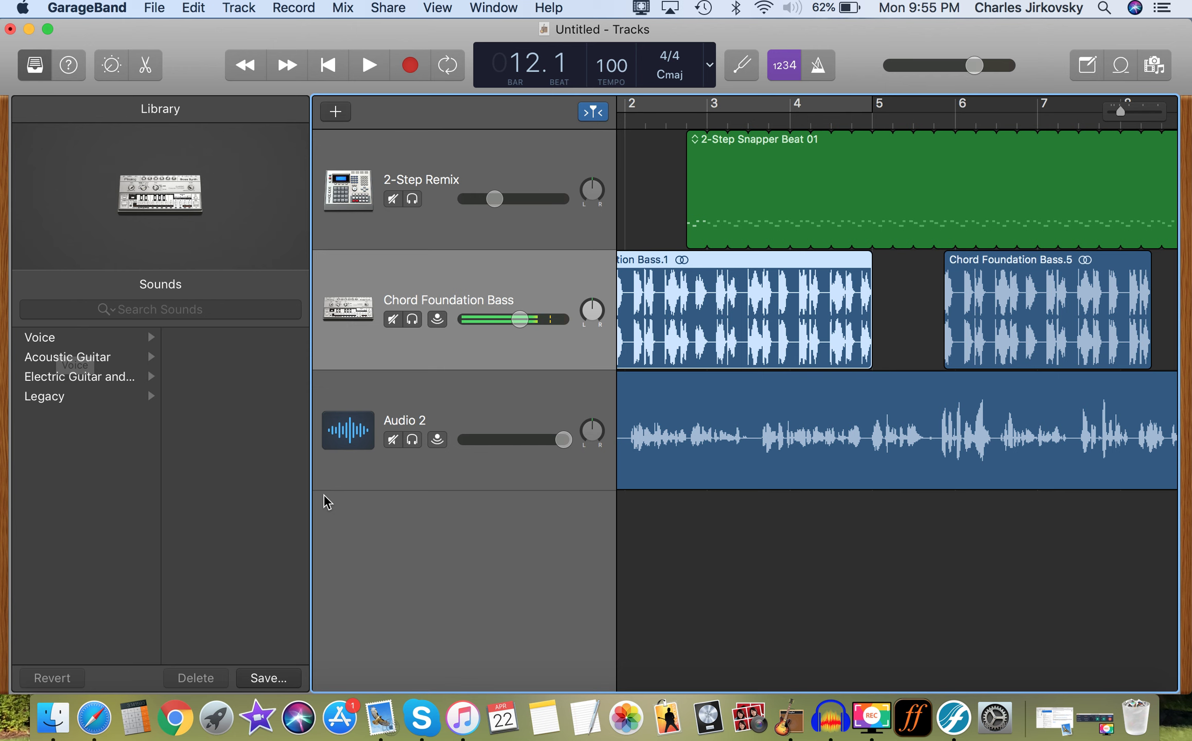
Step: Select the Audio 2 track and show the Voice sounds available for it in the Library
left_click(463, 409)
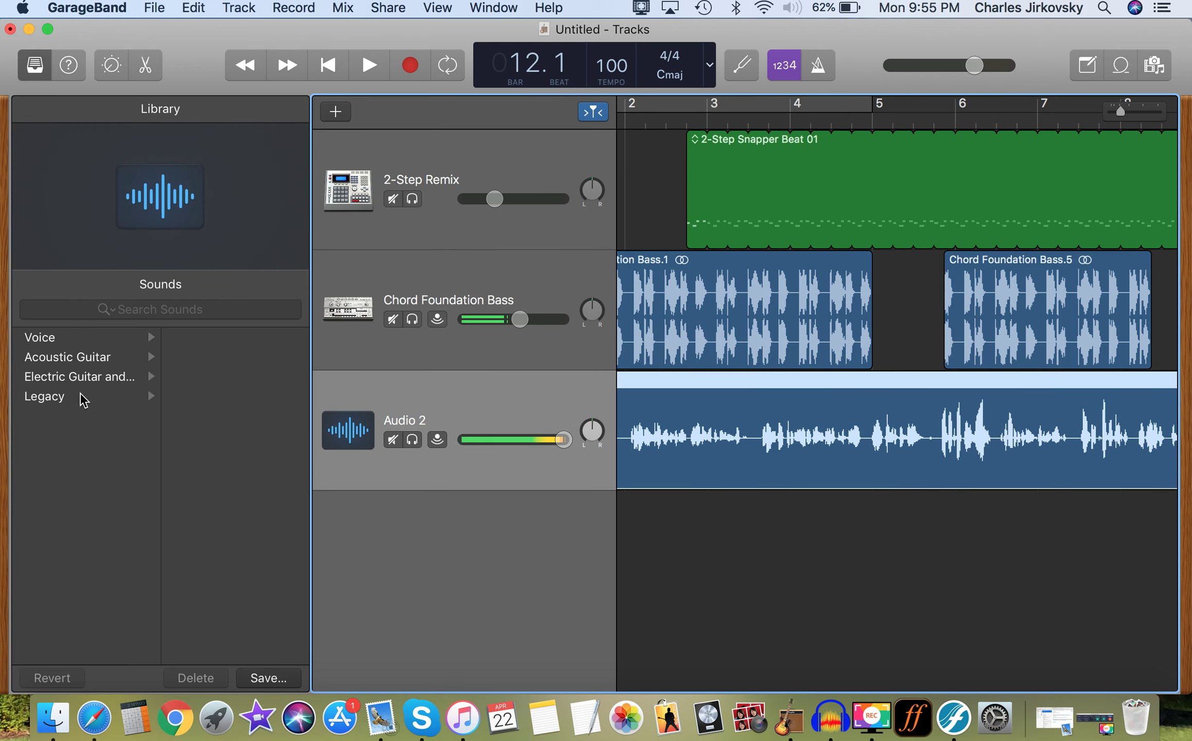
left_click(57, 338)
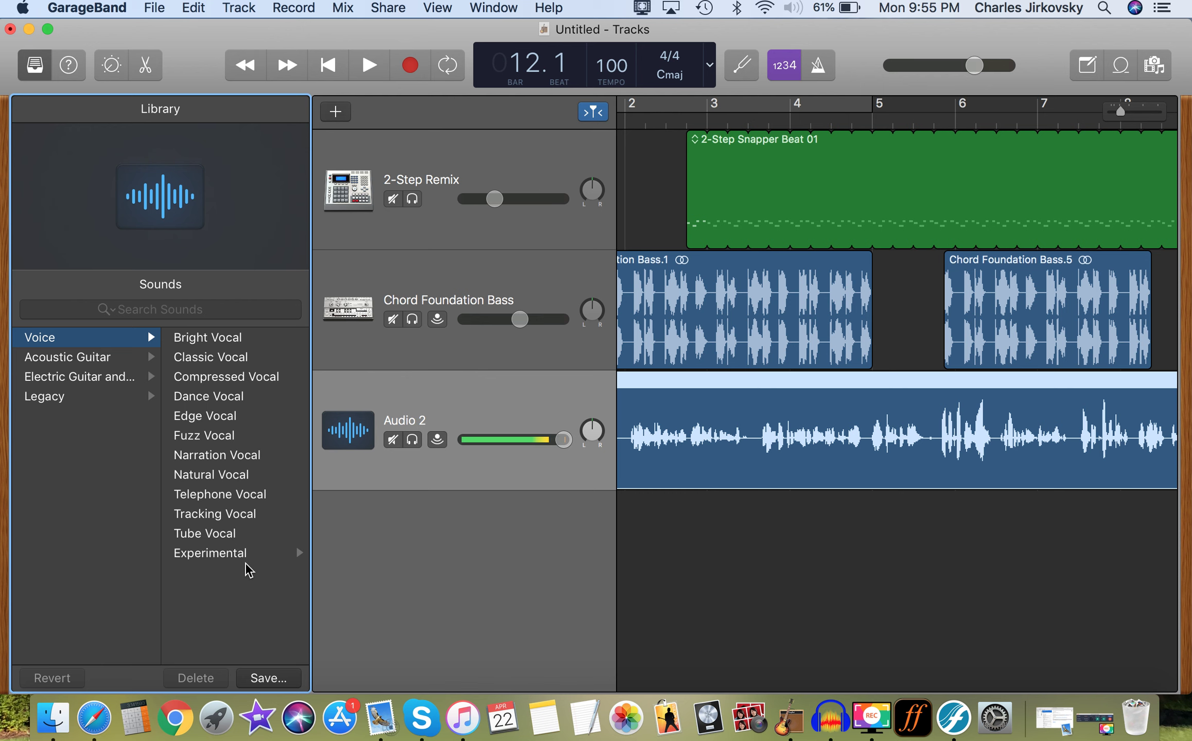
Step: Turn on cycle mode and set the cycle range from bar 3 to bar 5
scroll(987, 582, "left", 3)
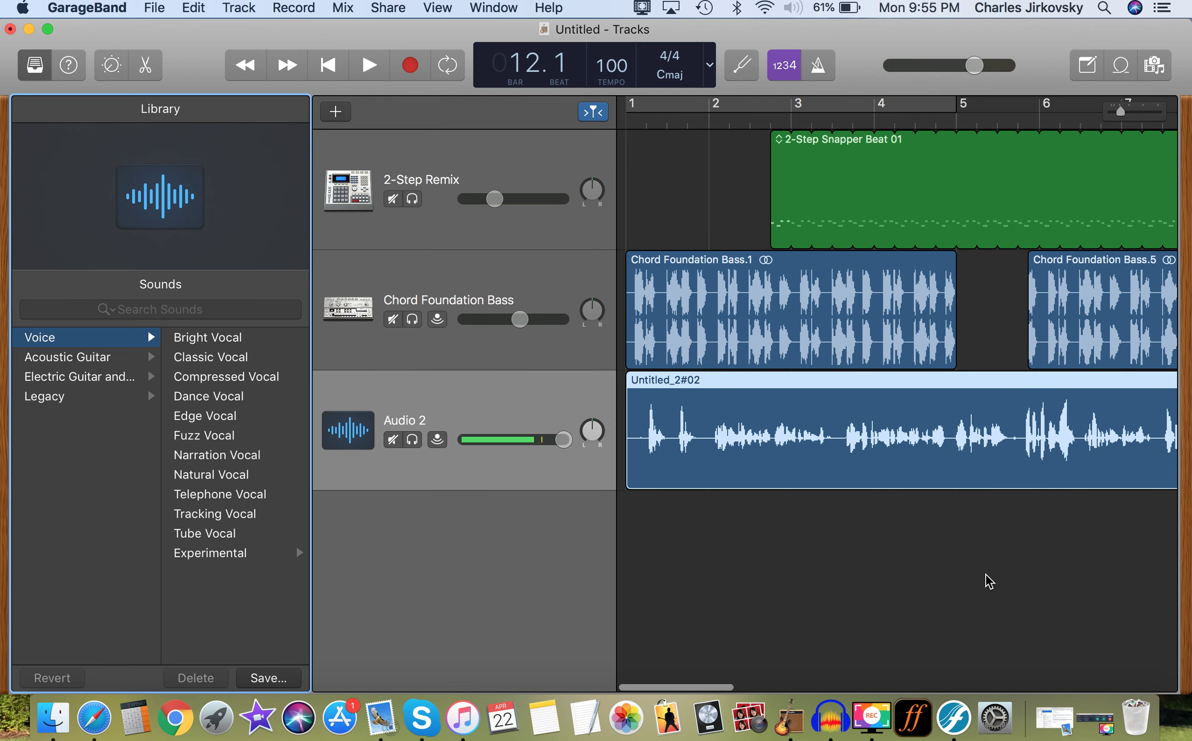
left_click(446, 66)
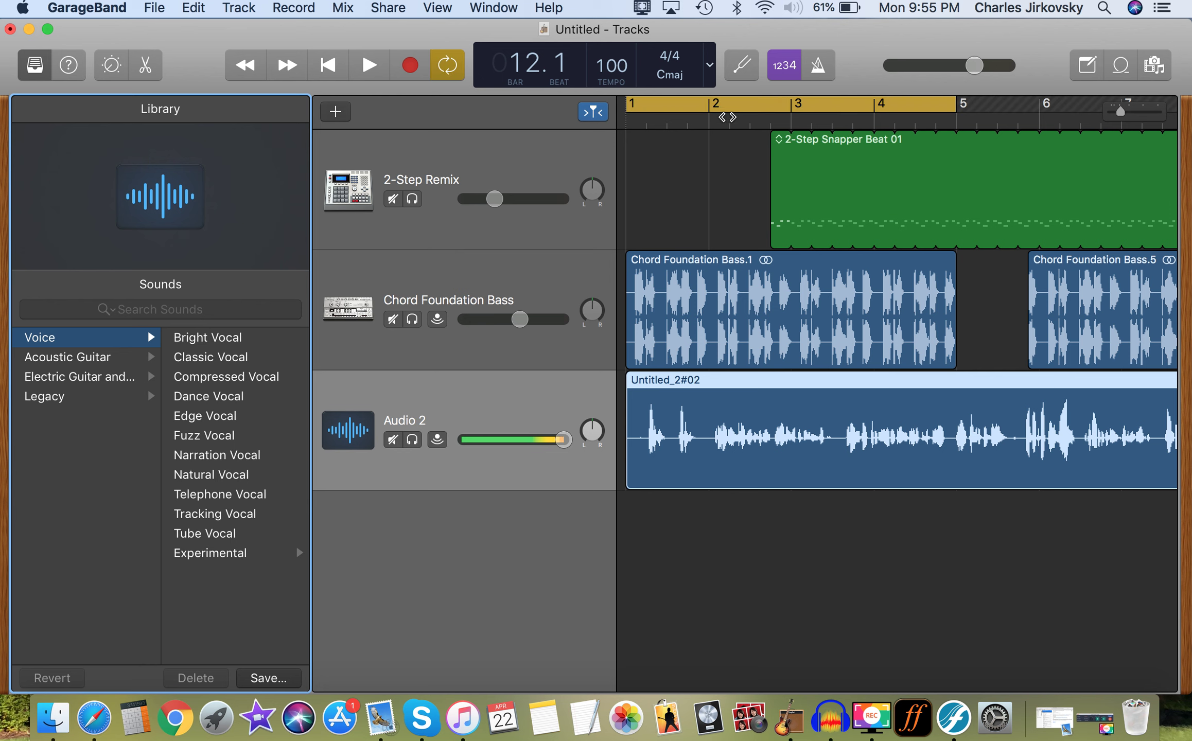
left_click(498, 592)
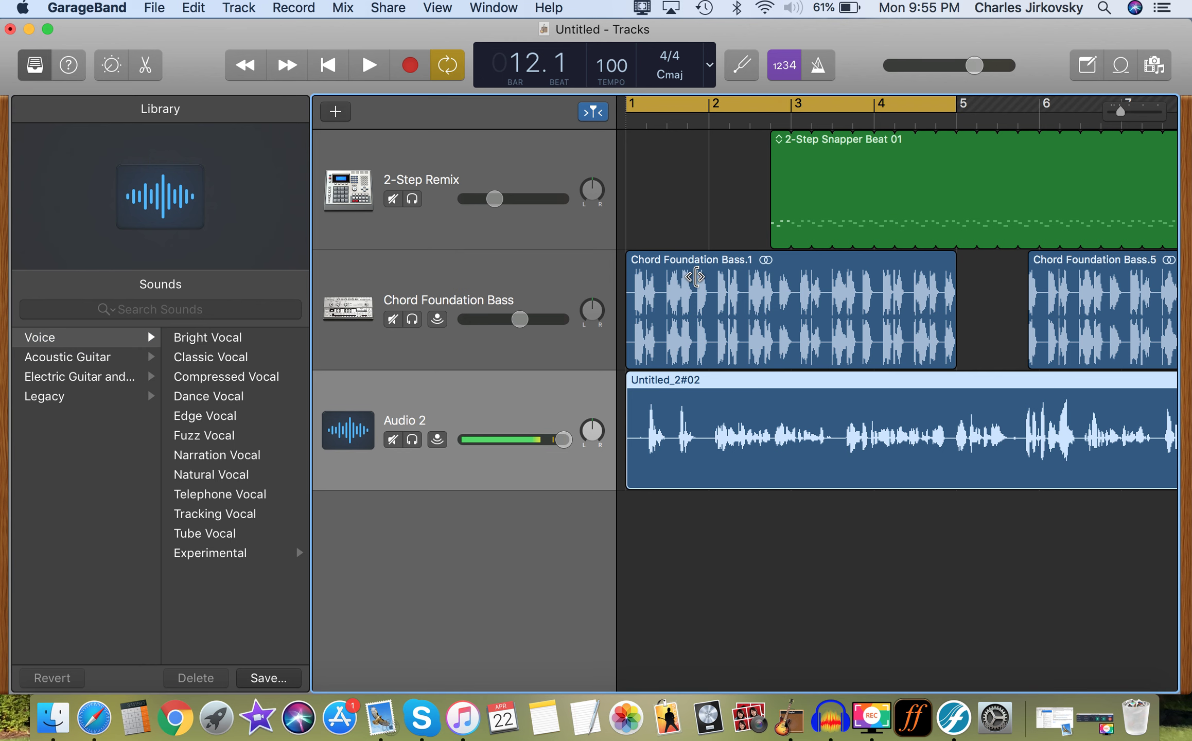
left_click_drag(744, 116, 907, 97)
left_click_drag(1057, 103, 956, 103)
left_click_drag(718, 112, 791, 111)
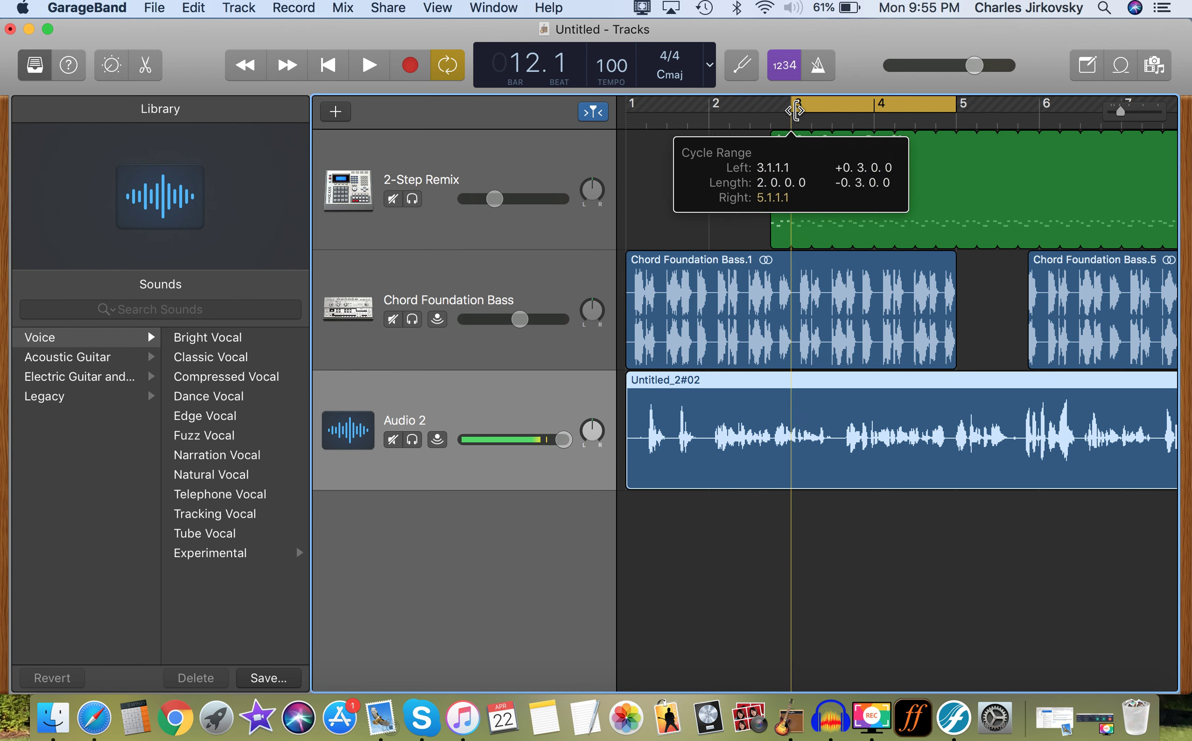
Step: Play the cycle range from bar 3, stopping at bar 3 beat 4, and turn cycle mode off
left_click(370, 66)
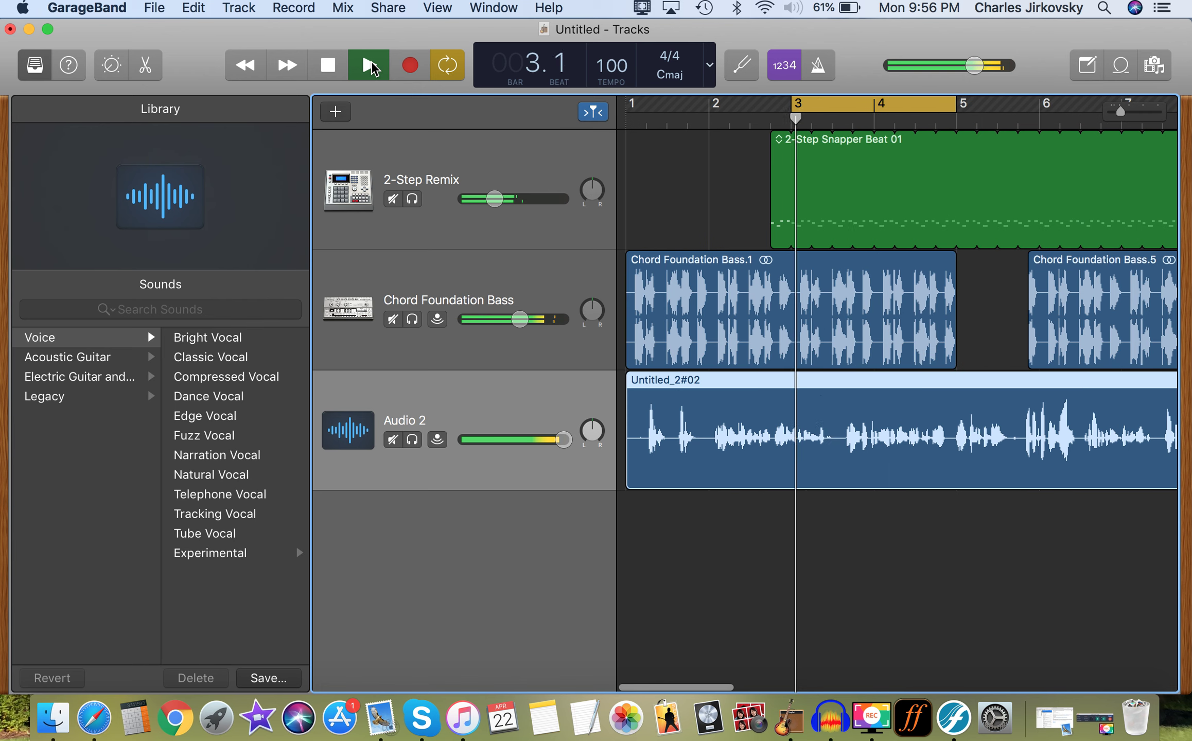
left_click(328, 64)
left_click(442, 66)
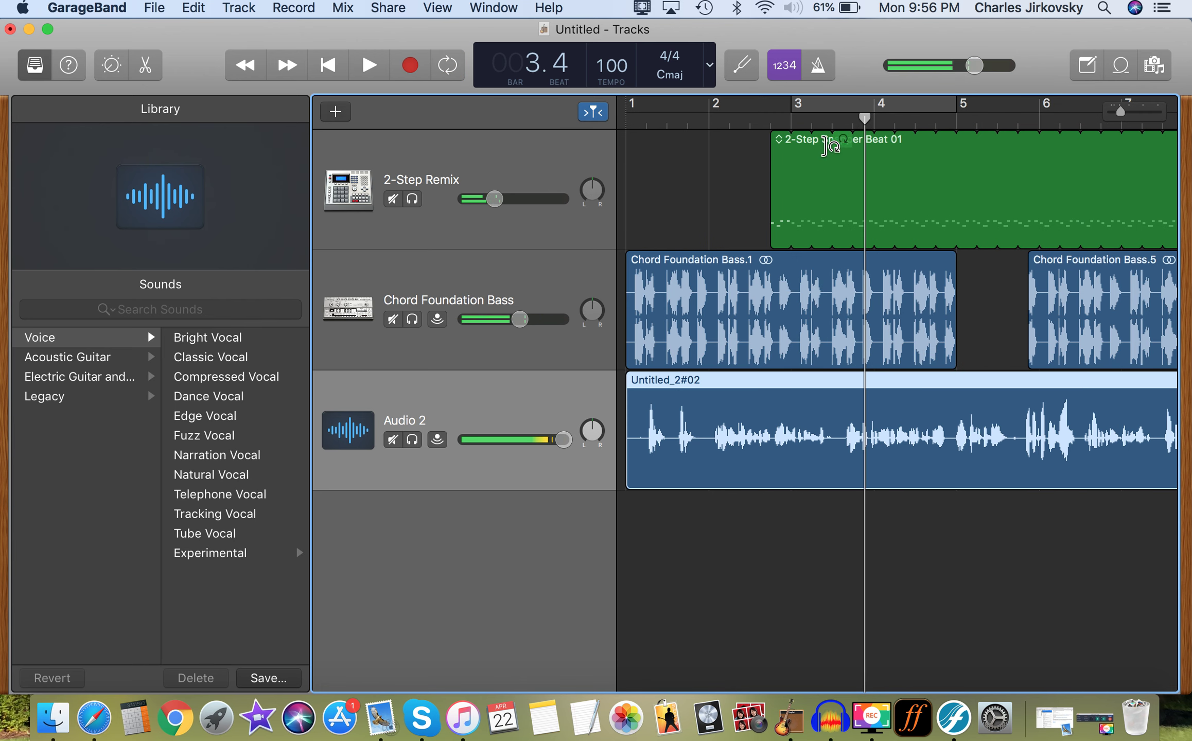